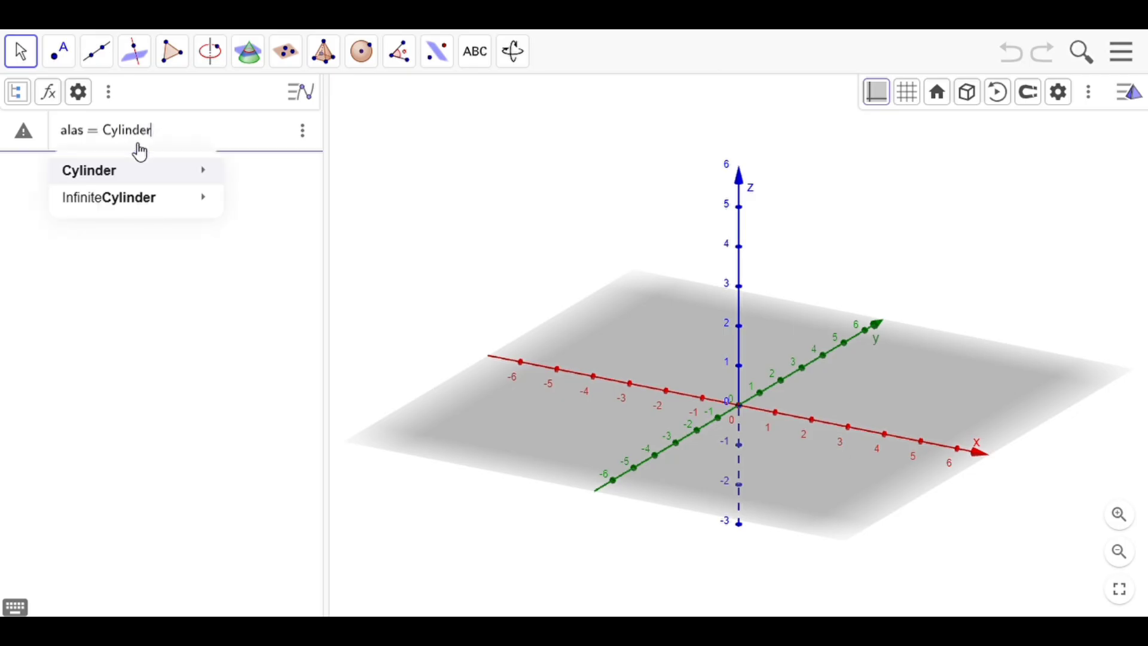
Step: Complete the alas cylinder with endpoints (0, 0, 0) and (0, 0, 0.2) and radius 3.4
{"action": "type", "text": "("}
{"action": "type", "text": "(0, 0, 0)"}
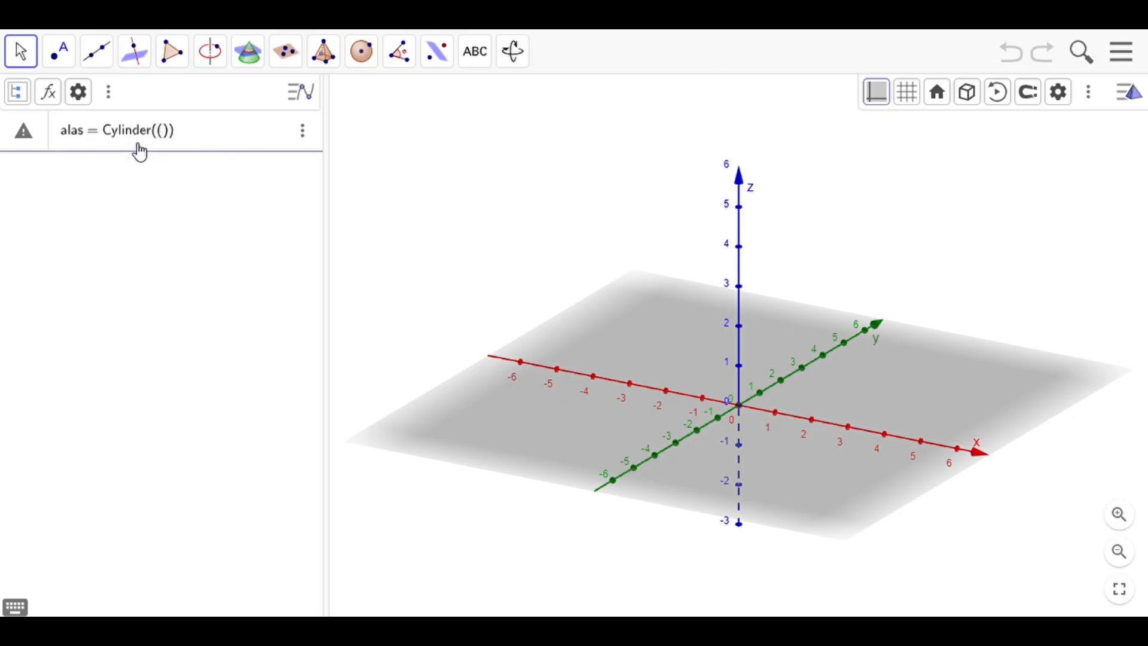
{"action": "type", "text": ", (0, 0"}
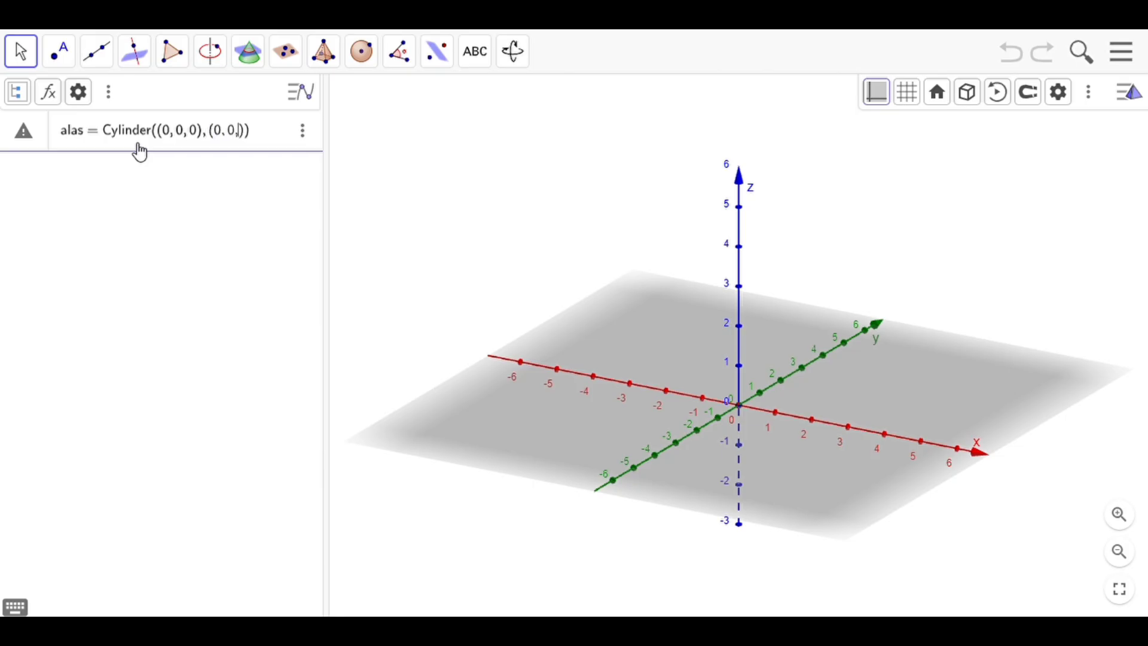
{"action": "type", "text": ", 0.2), 3.4"}
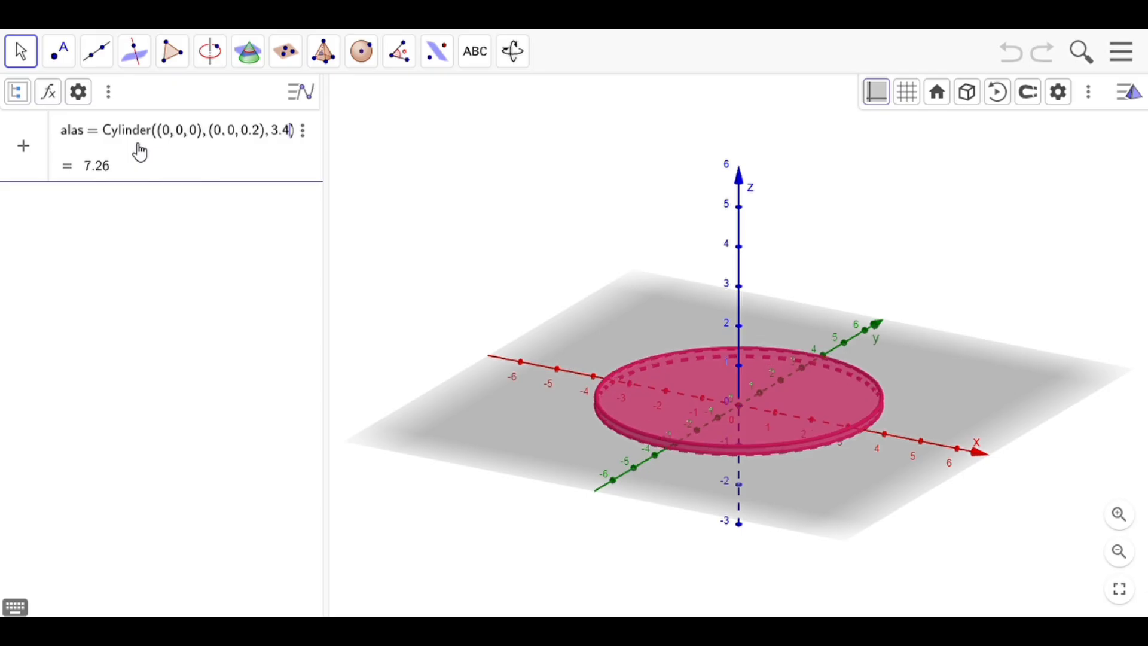
{"action": "key", "text": "Return"}
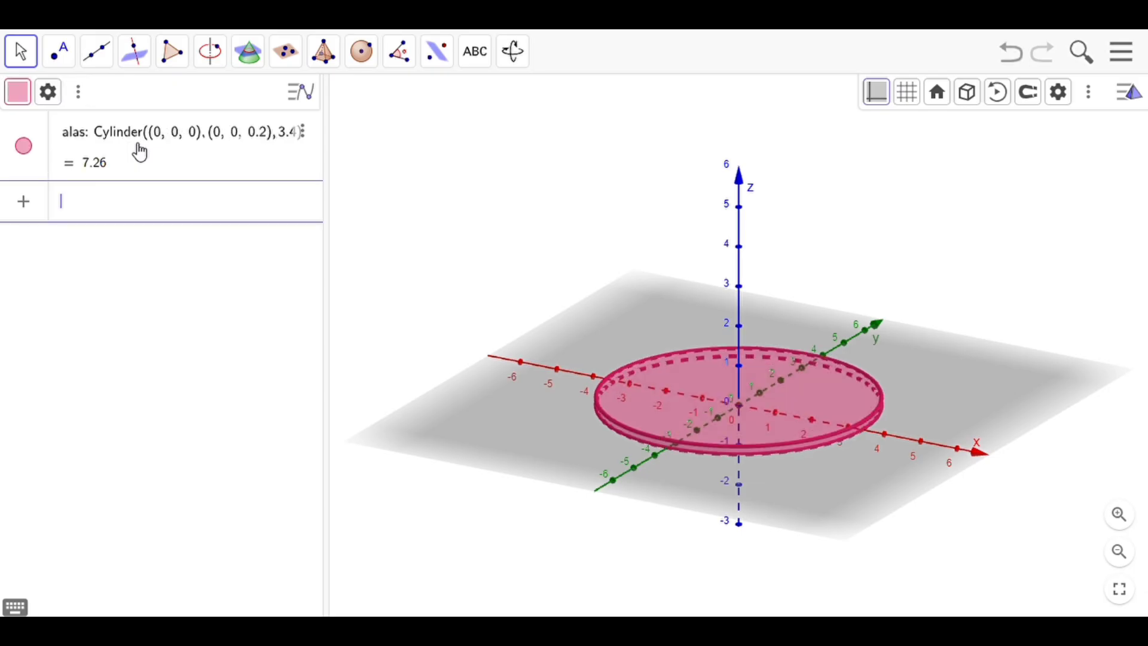
Step: Hide the top circle of the alas cylinder in the 3D view
{"action": "left_click", "coordinate": [695, 446]}
{"action": "right_click", "coordinate": [695, 446]}
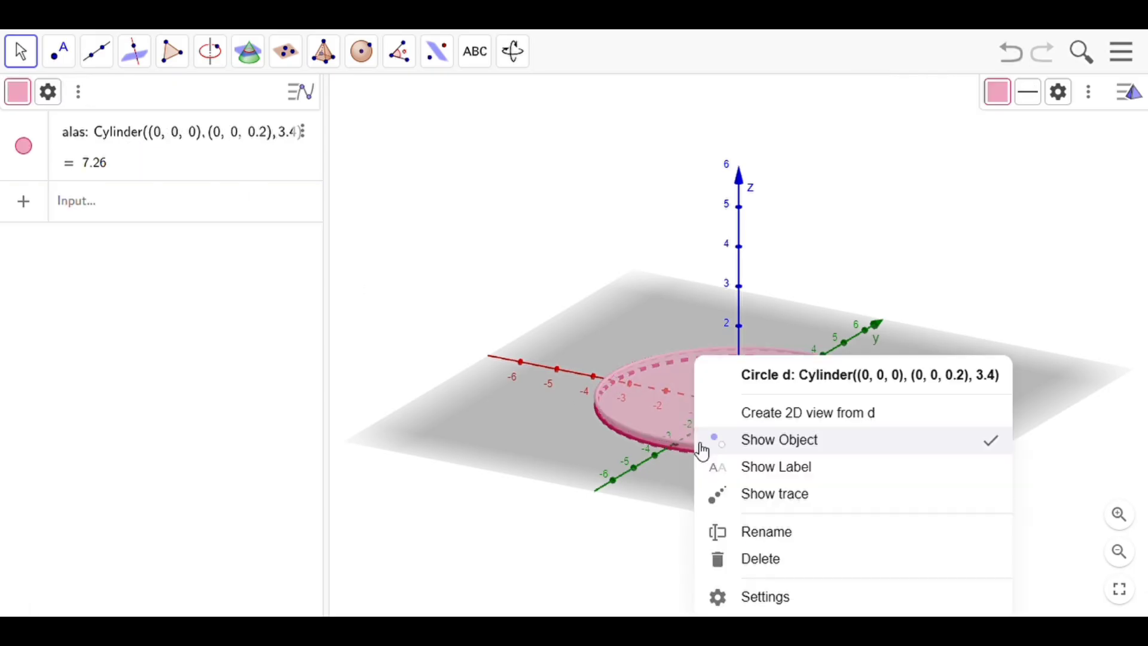
{"action": "key", "text": "Escape"}
Step: Colour the bottom circle of the alas cylinder light grey and raise its opacity to about 80
{"action": "left_click", "coordinate": [747, 432]}
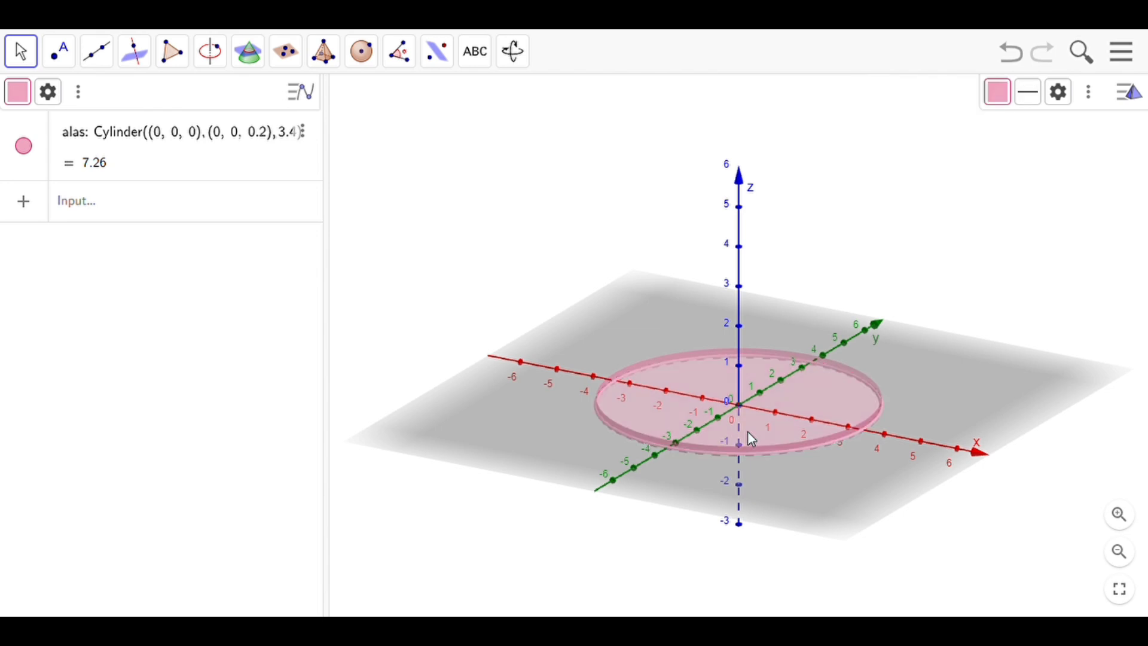
{"action": "right_click", "coordinate": [747, 433]}
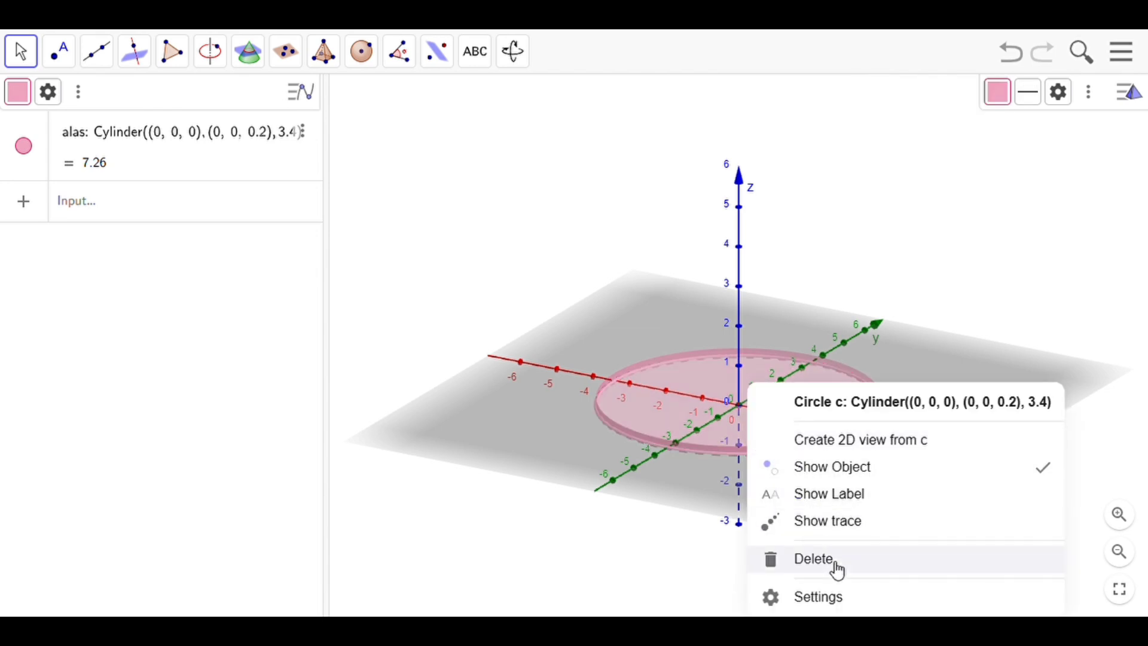
{"action": "left_click", "coordinate": [840, 597]}
{"action": "left_click", "coordinate": [683, 92]}
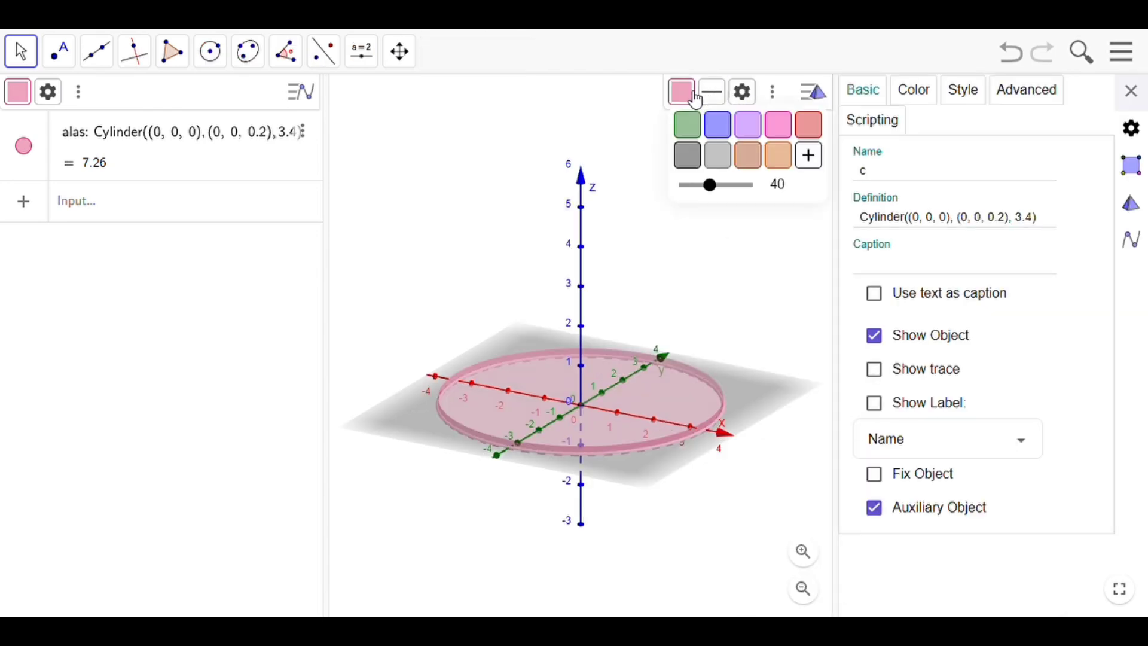
{"action": "left_click", "coordinate": [718, 157]}
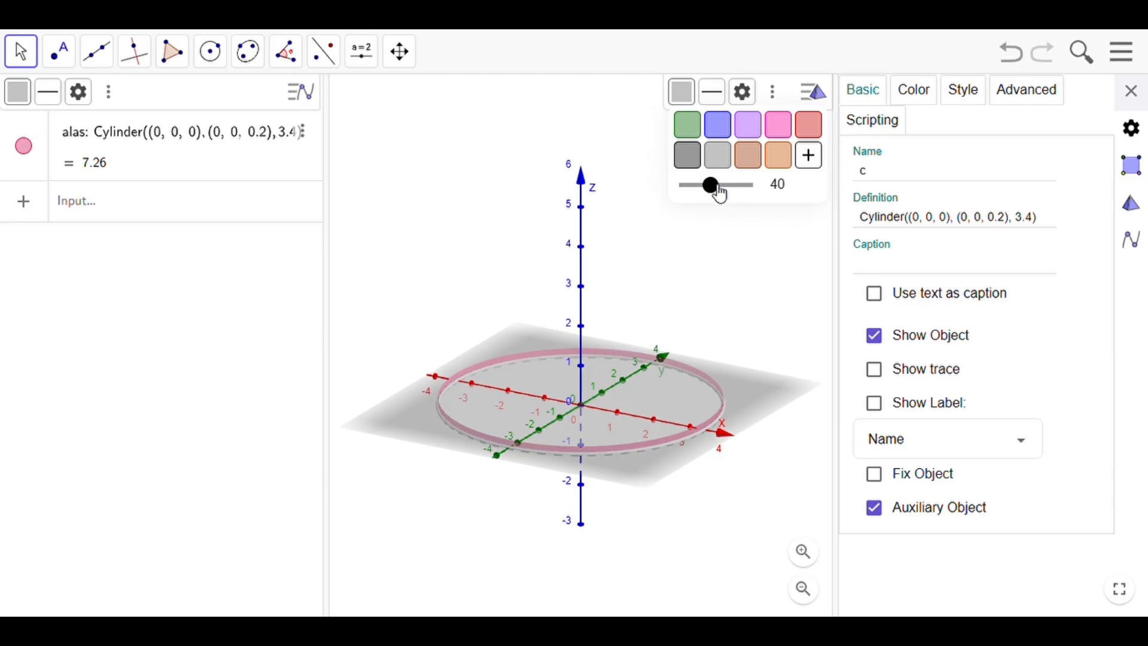
{"action": "left_click_drag", "start_coordinate": [722, 192], "coordinate": [743, 197]}
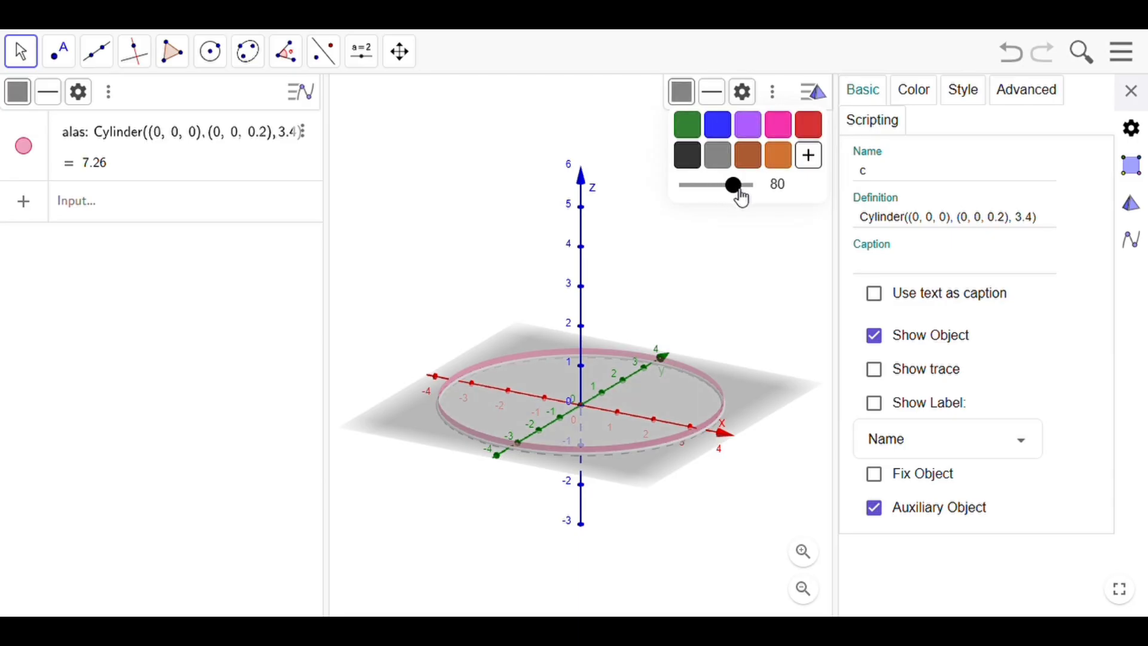
{"action": "left_click_drag", "start_coordinate": [741, 192], "coordinate": [738, 195]}
{"action": "left_click", "coordinate": [702, 235]}
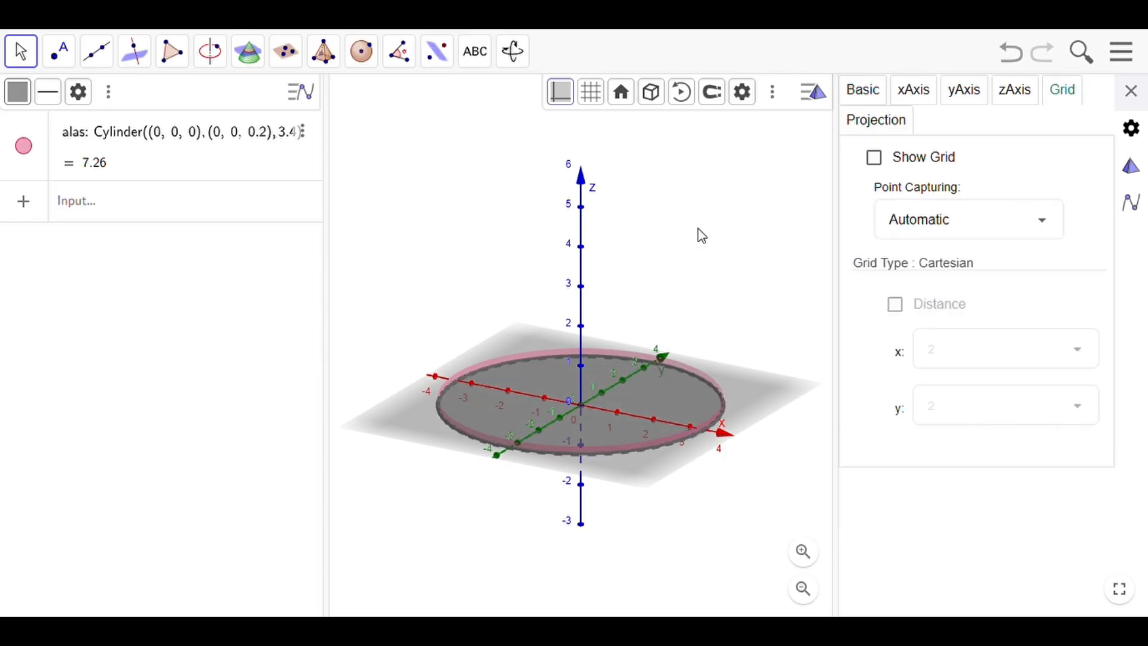
Step: Colour the side surface of the alas cylinder light grey and set its opacity to 70
{"action": "left_click", "coordinate": [619, 351]}
{"action": "left_click", "coordinate": [712, 96]}
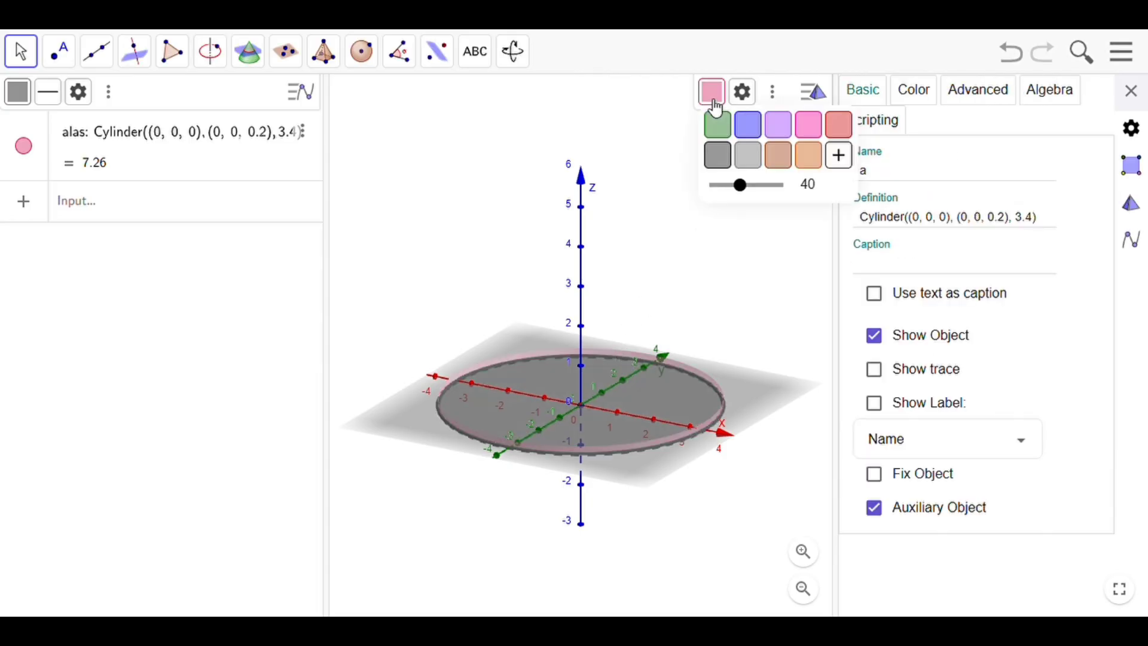
{"action": "left_click", "coordinate": [748, 156]}
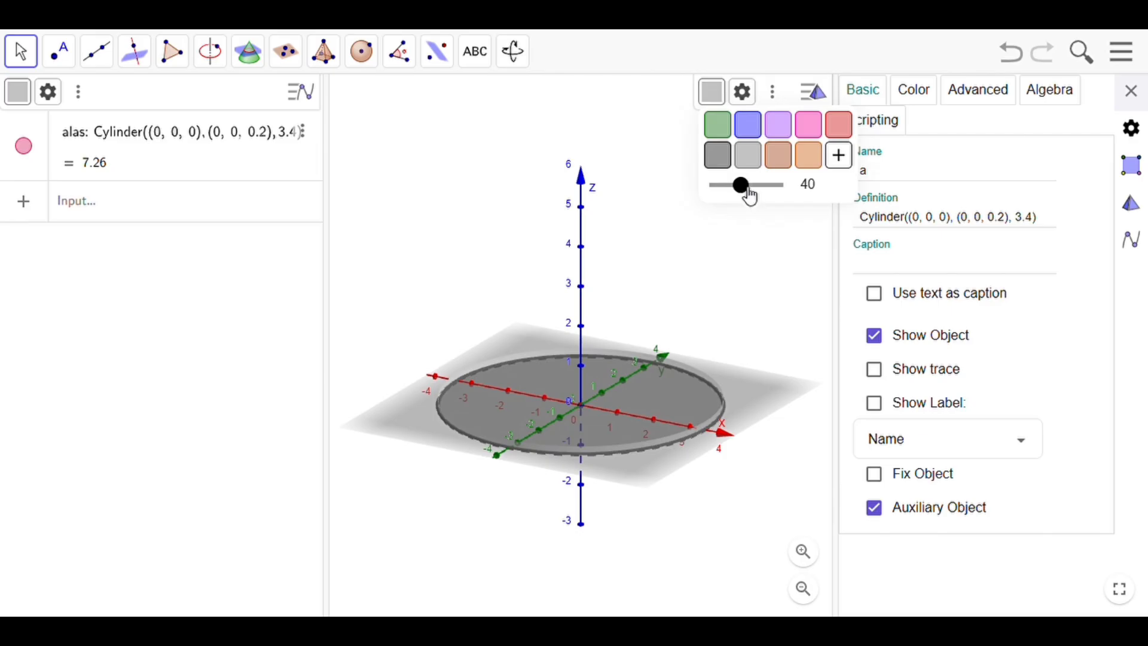
{"action": "left_click_drag", "start_coordinate": [752, 198], "coordinate": [765, 200]}
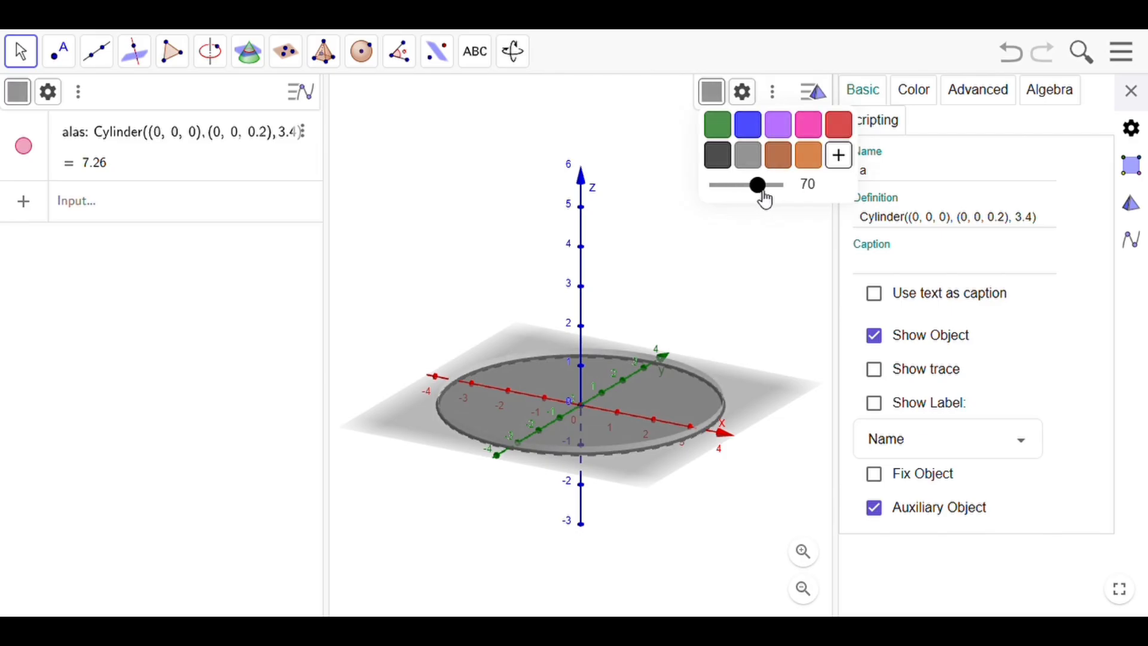
{"action": "left_click", "coordinate": [741, 259]}
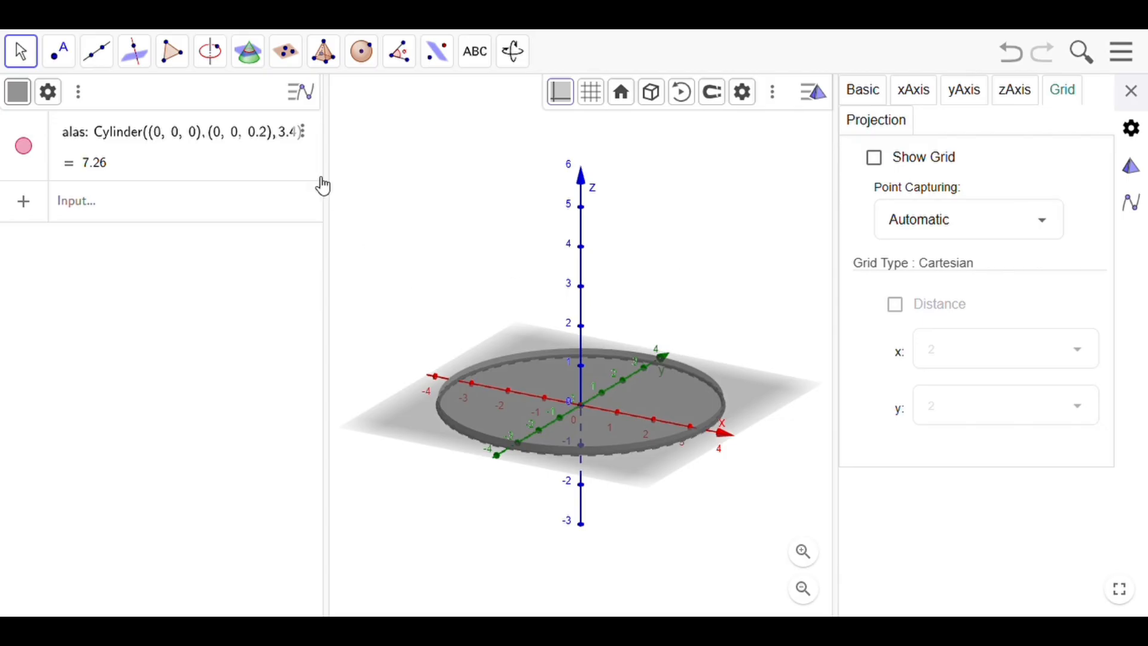
Step: Create a cylinder named selimut1 with endpoints (0, 0, 0) and (0, 0, 5) and radius 3.5
{"action": "left_click", "coordinate": [237, 205]}
{"action": "type", "text": "s"}
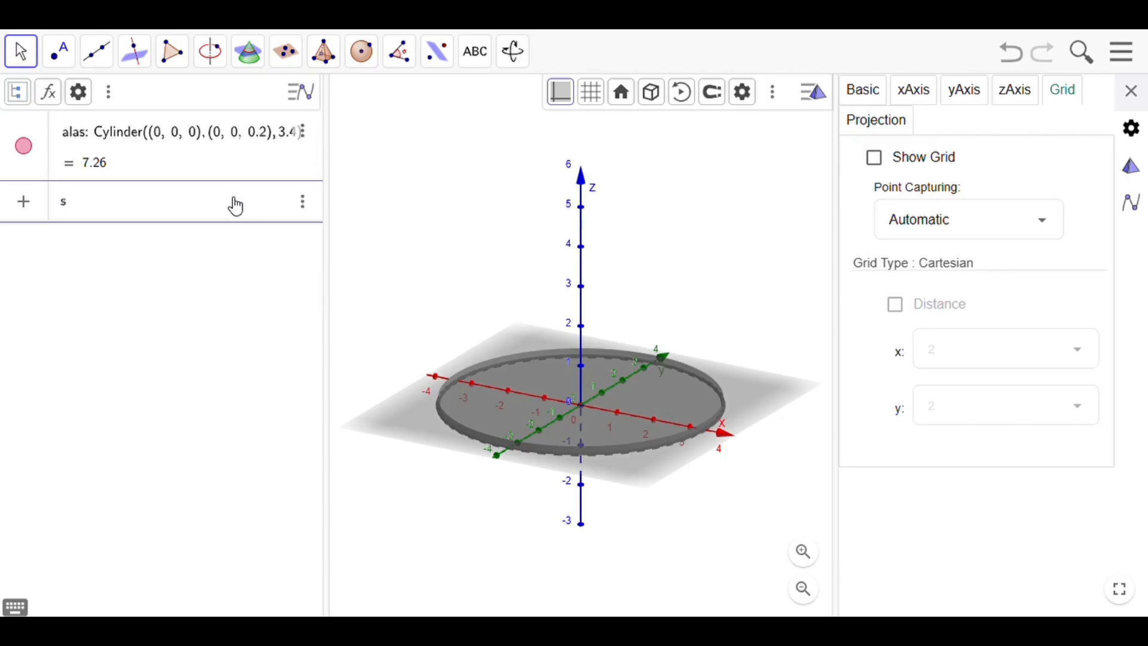
{"action": "type", "text": "elimut1 = Cy"}
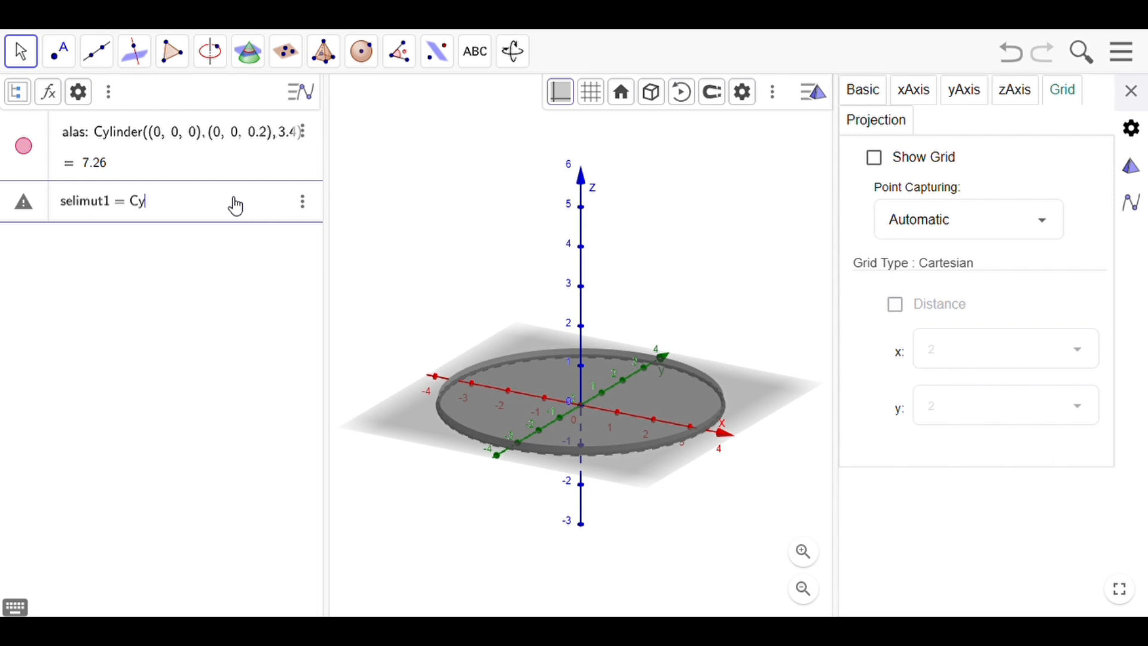
{"action": "type", "text": "linder"}
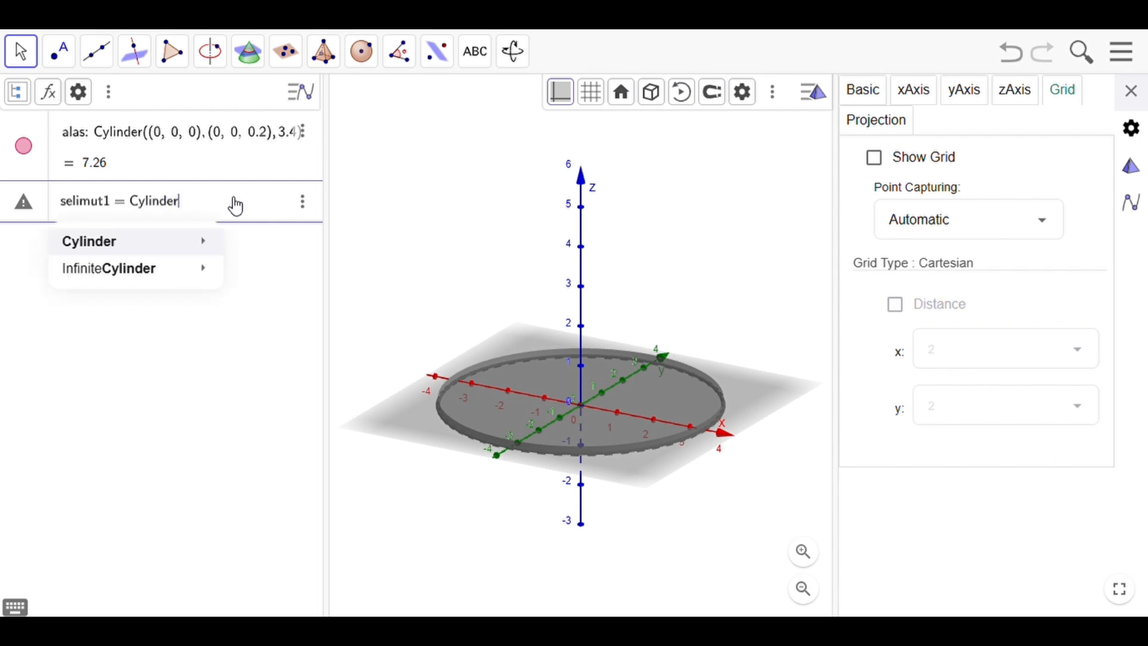
{"action": "type", "text": "(("}
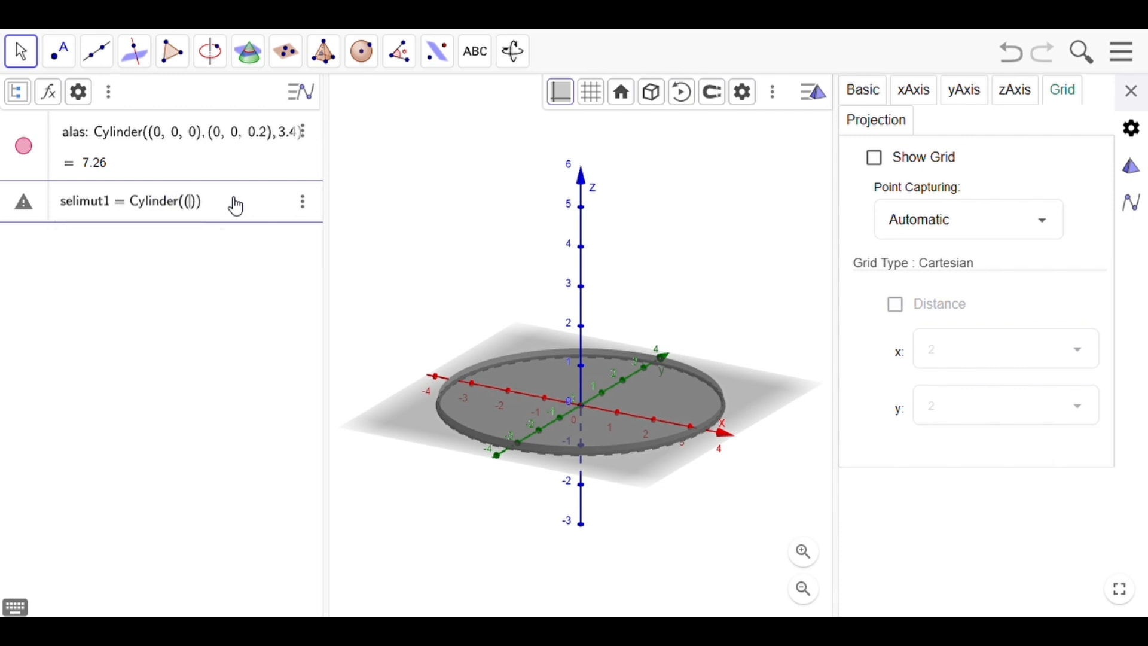
{"action": "type", "text": "0,0,0,(0,0,5,3.5"}
{"action": "key", "text": "Return"}
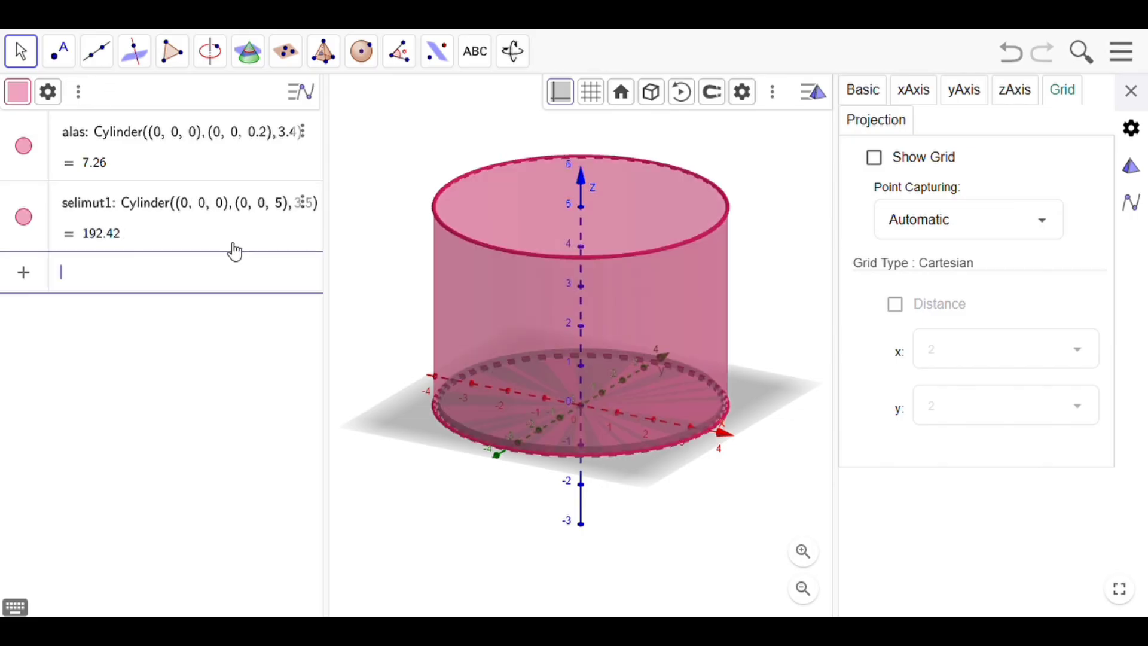
Step: Colour the side surface of the selimut1 cylinder light grey and set its opacity to 70
{"action": "left_click", "coordinate": [1131, 91]}
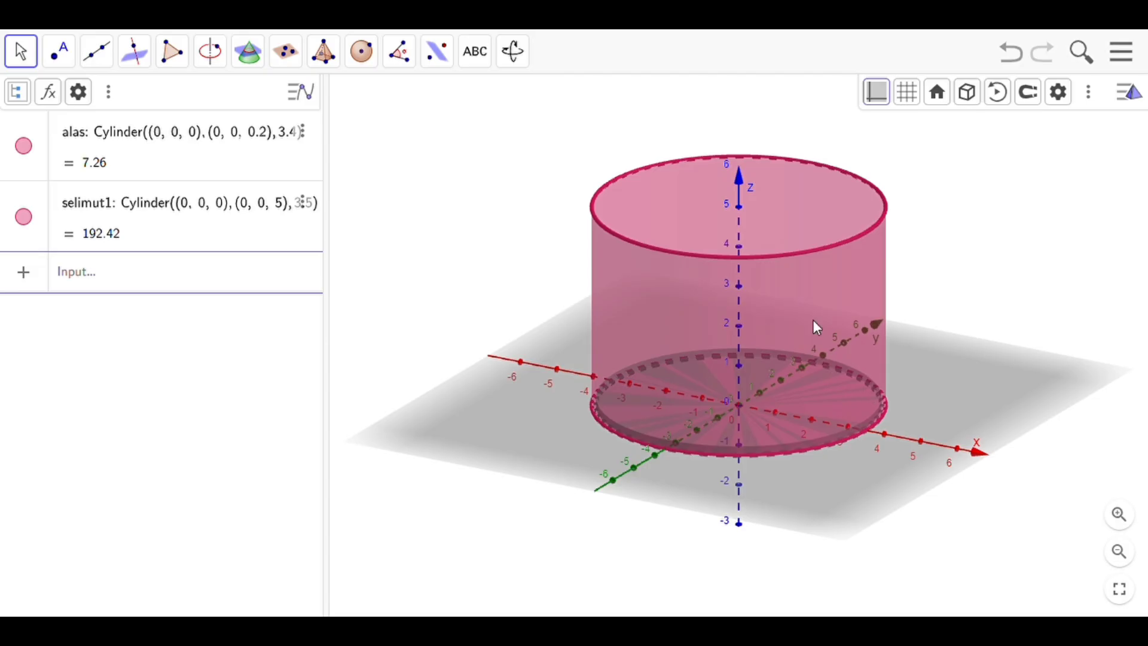
{"action": "left_click", "coordinate": [804, 306]}
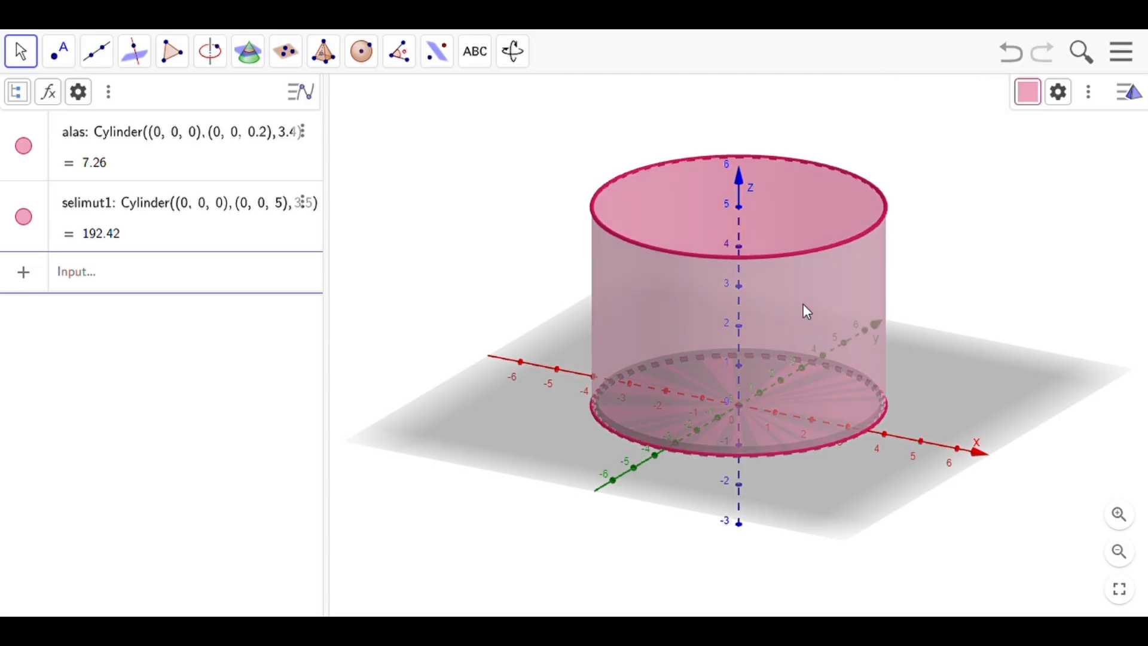
{"action": "right_click", "coordinate": [811, 273]}
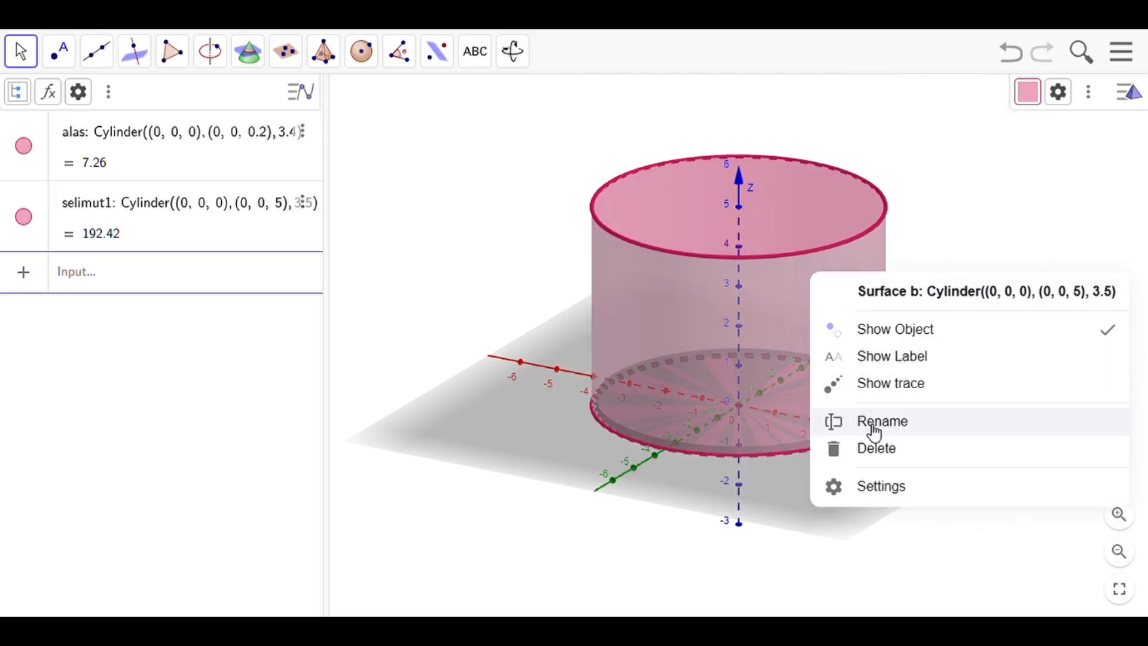
{"action": "left_click", "coordinate": [884, 484]}
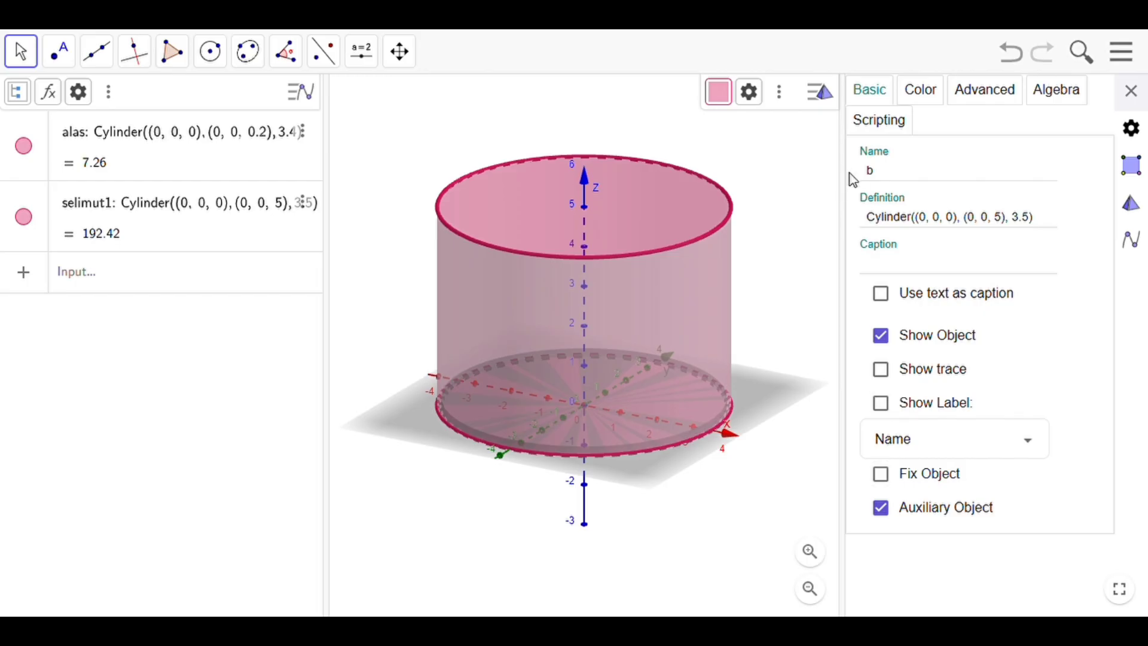
{"action": "left_click", "coordinate": [719, 93]}
{"action": "left_click", "coordinate": [754, 156]}
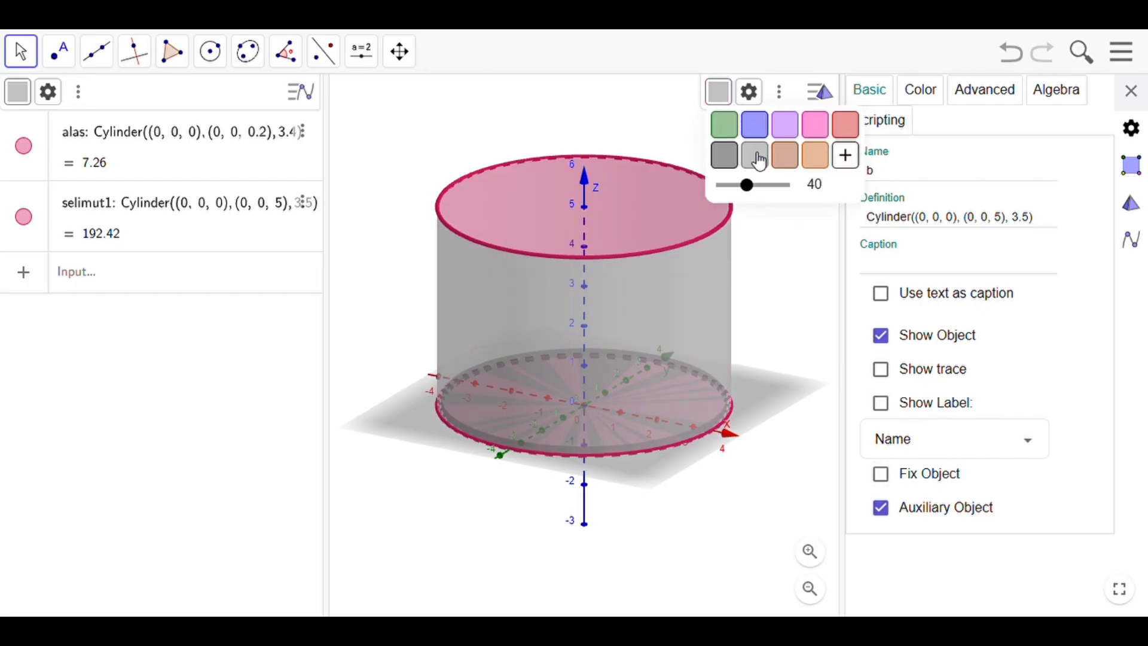
{"action": "left_click_drag", "start_coordinate": [760, 188], "coordinate": [772, 197]}
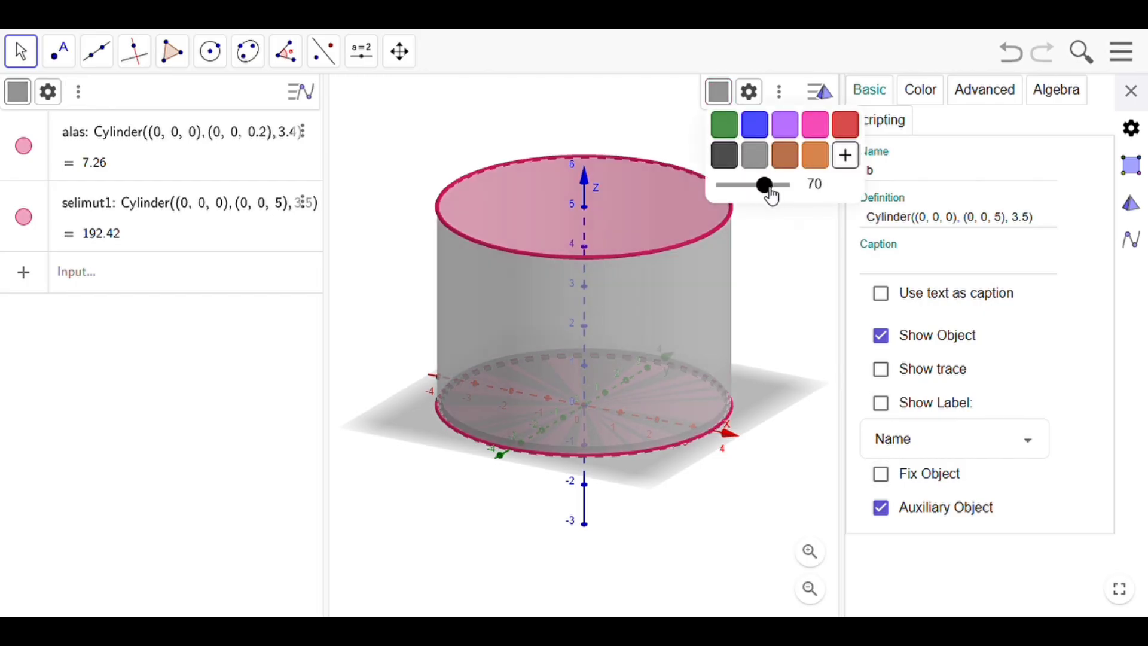
{"action": "left_click", "coordinate": [685, 226]}
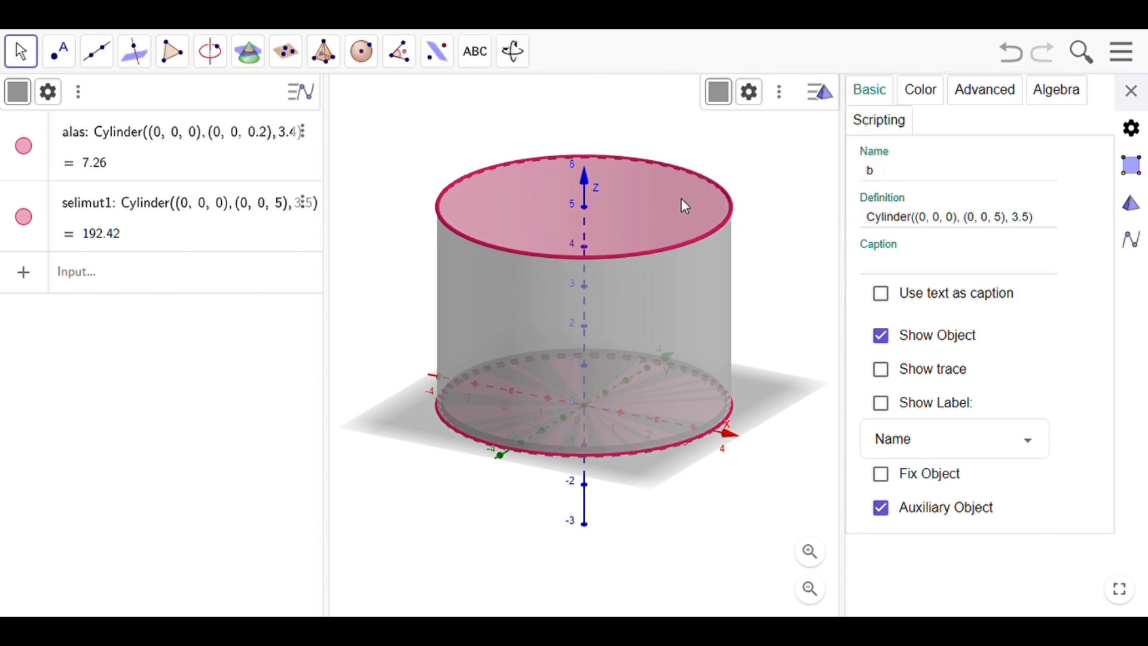
Step: Hide the top circle of the selimut1 cylinder and close the object settings
{"action": "left_click", "coordinate": [661, 251]}
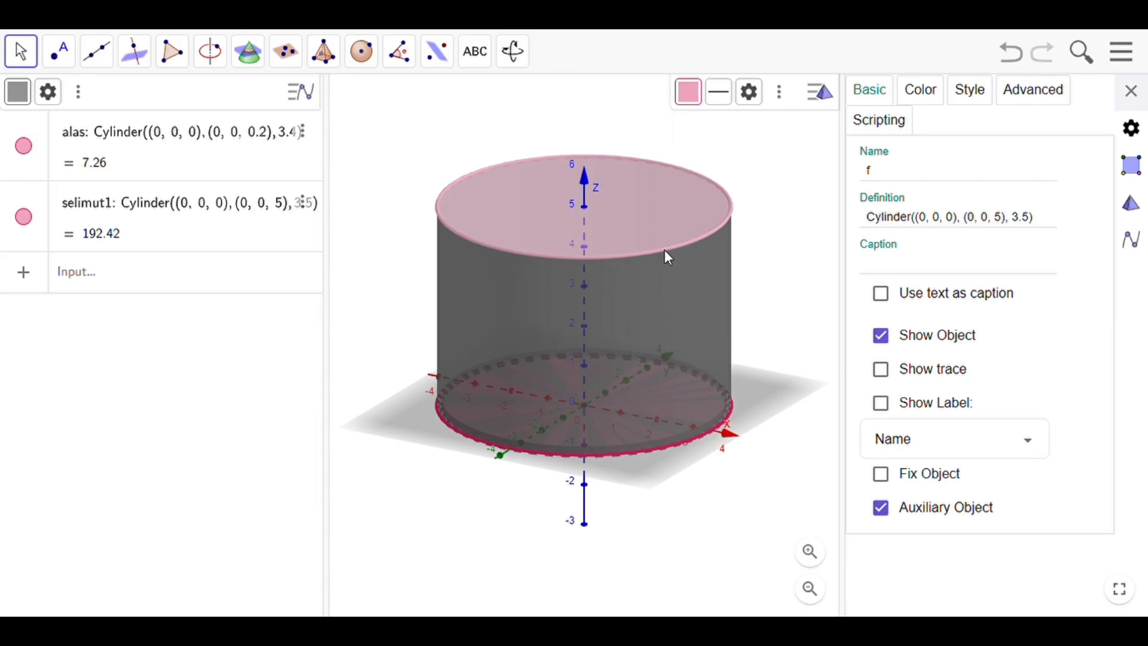
{"action": "right_click", "coordinate": [665, 250]}
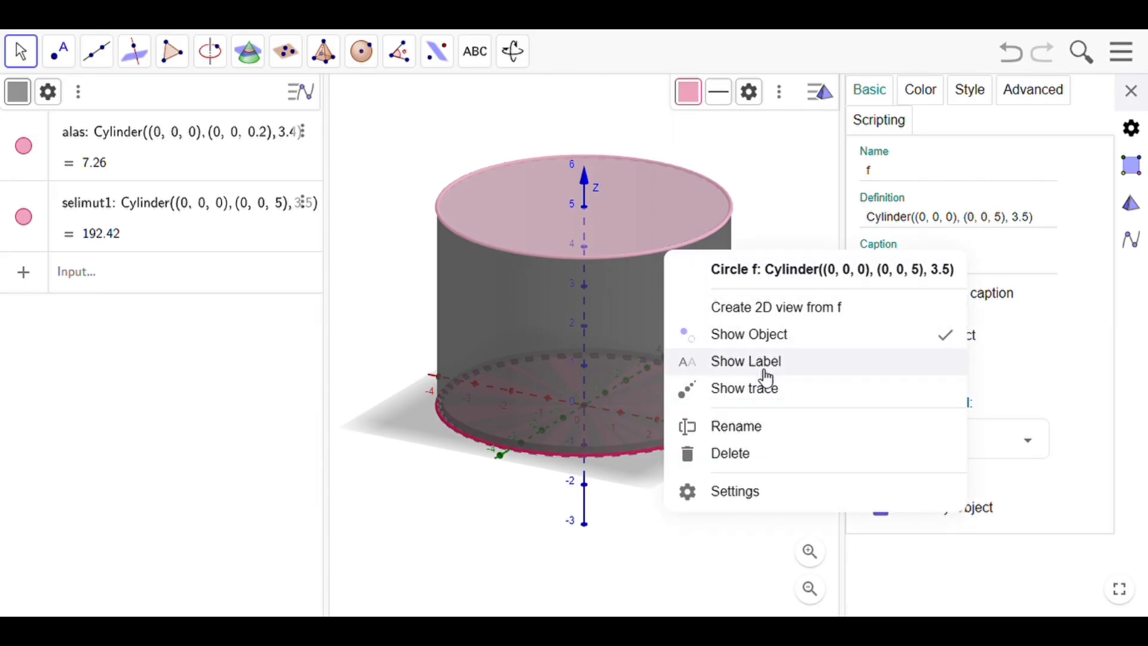
{"action": "left_click", "coordinate": [790, 350]}
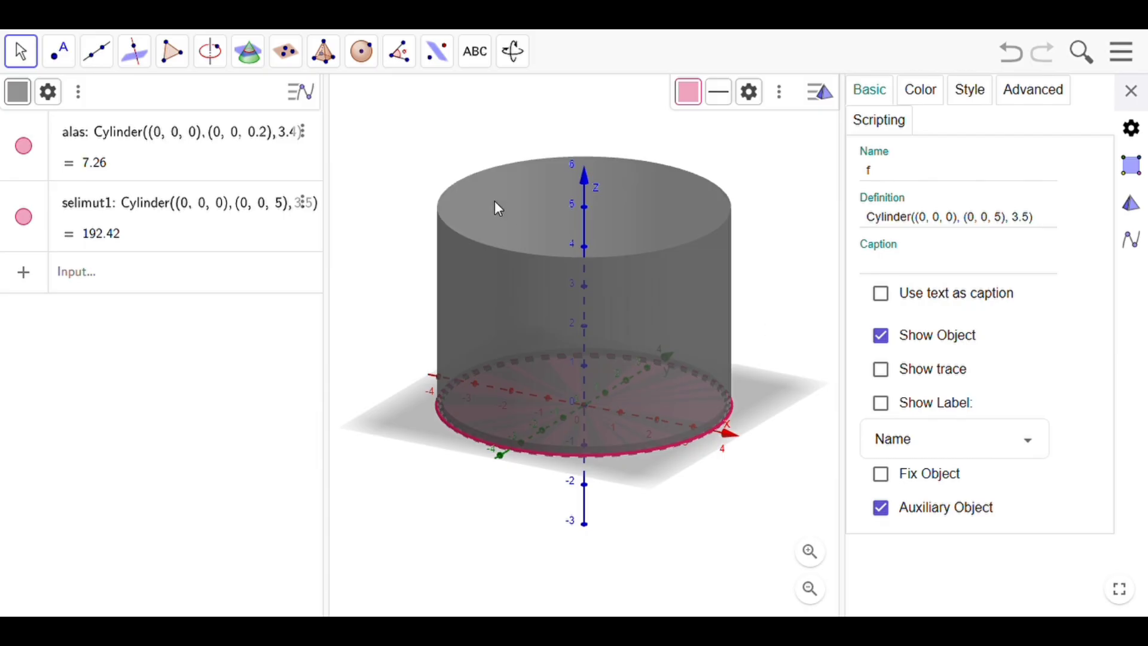
{"action": "left_click", "coordinate": [1131, 92]}
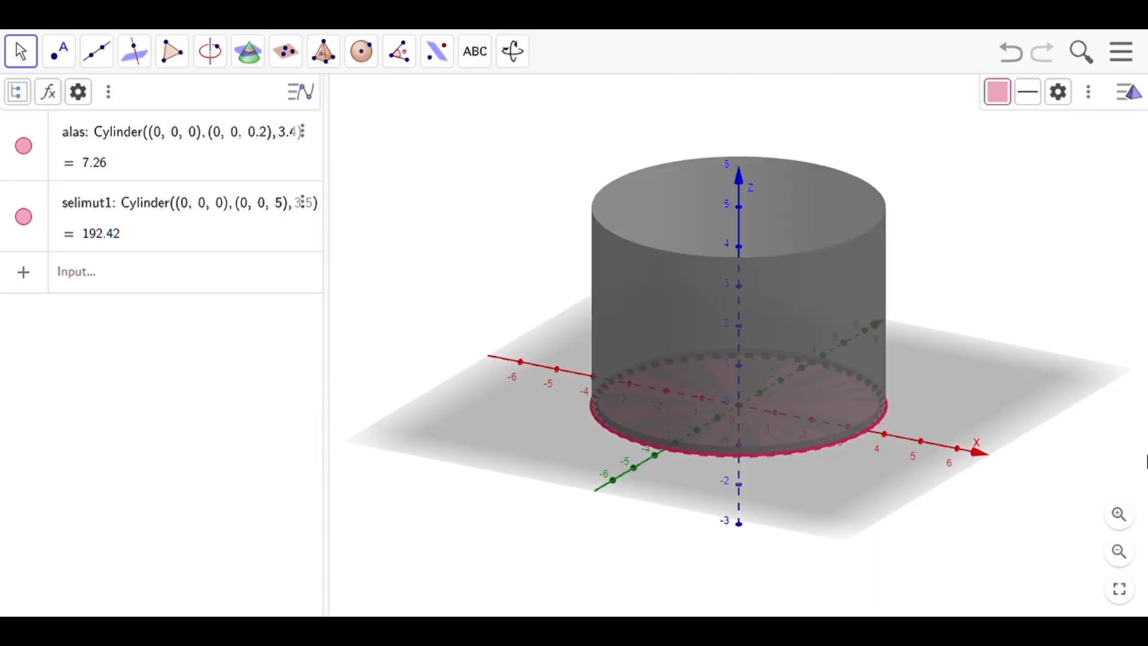
Step: Create a cylinder named selimut2 with endpoints (0, 0, 5) and (0, 0, 5.5) and radius 4
{"action": "left_click", "coordinate": [1120, 551]}
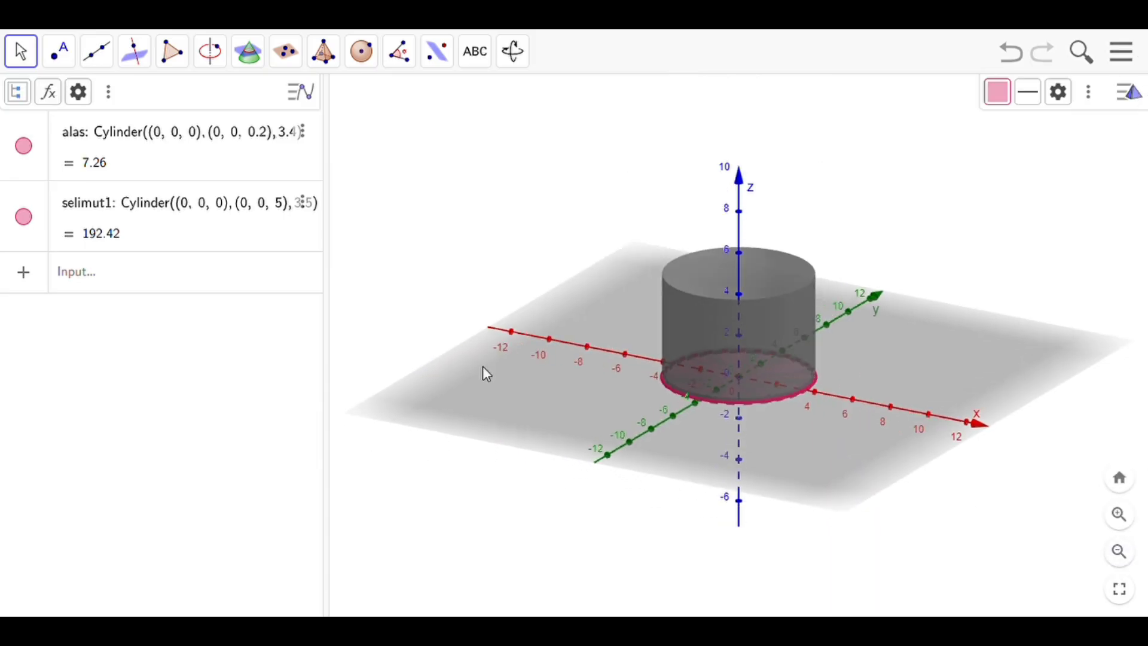
{"action": "left_click", "coordinate": [198, 285]}
{"action": "type", "text": "s"}
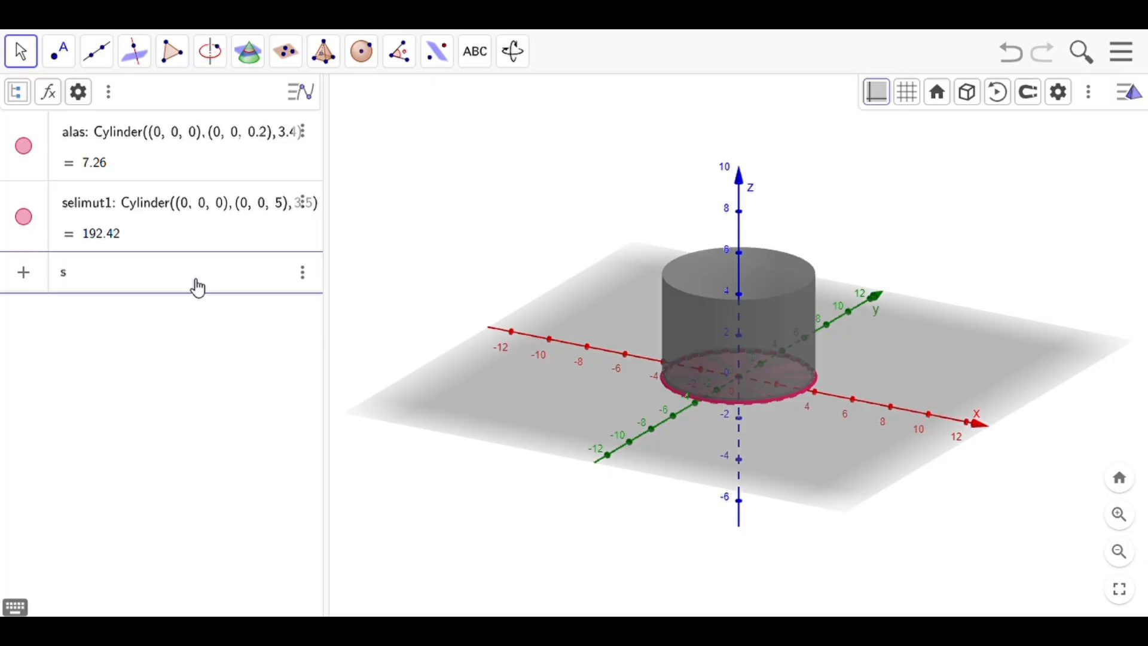
{"action": "type", "text": "elimut2=Cylinder"}
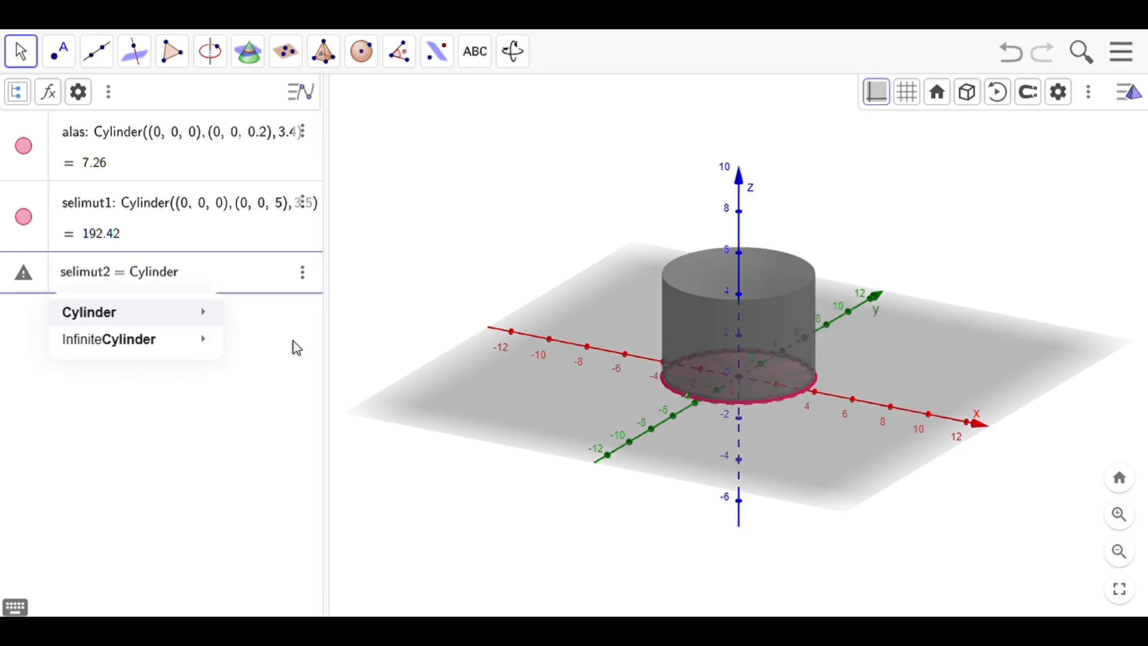
{"action": "type", "text": "((0"}
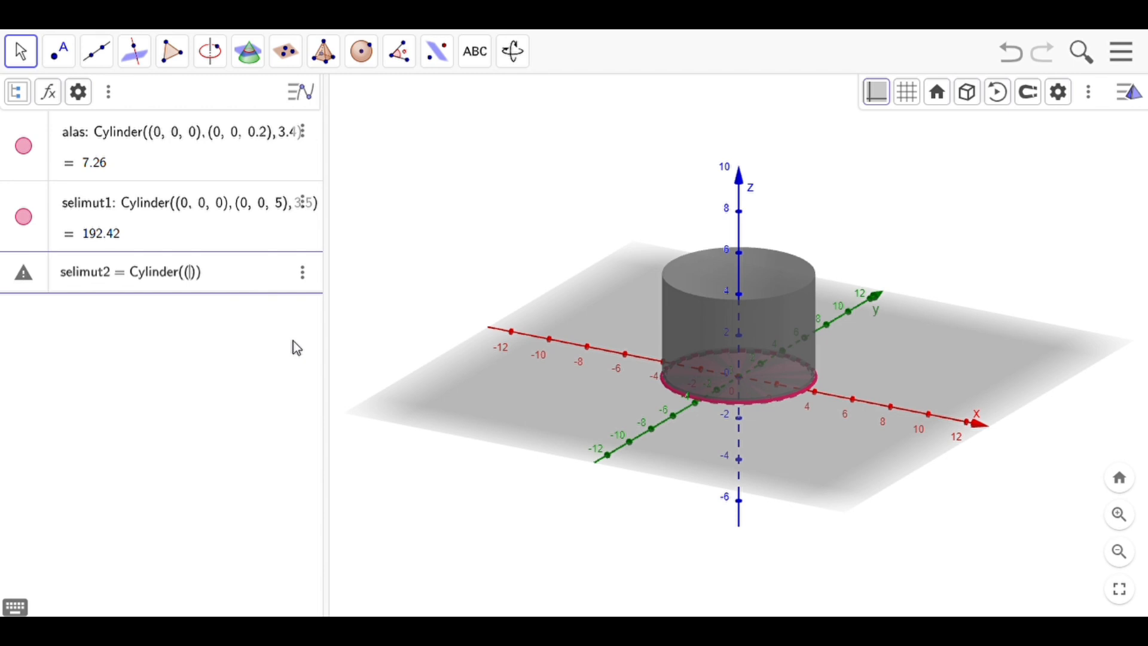
{"action": "type", "text": ",0,5"}
{"action": "type", "text": ",(0,0"}
{"action": "type", "text": ",5.5"}
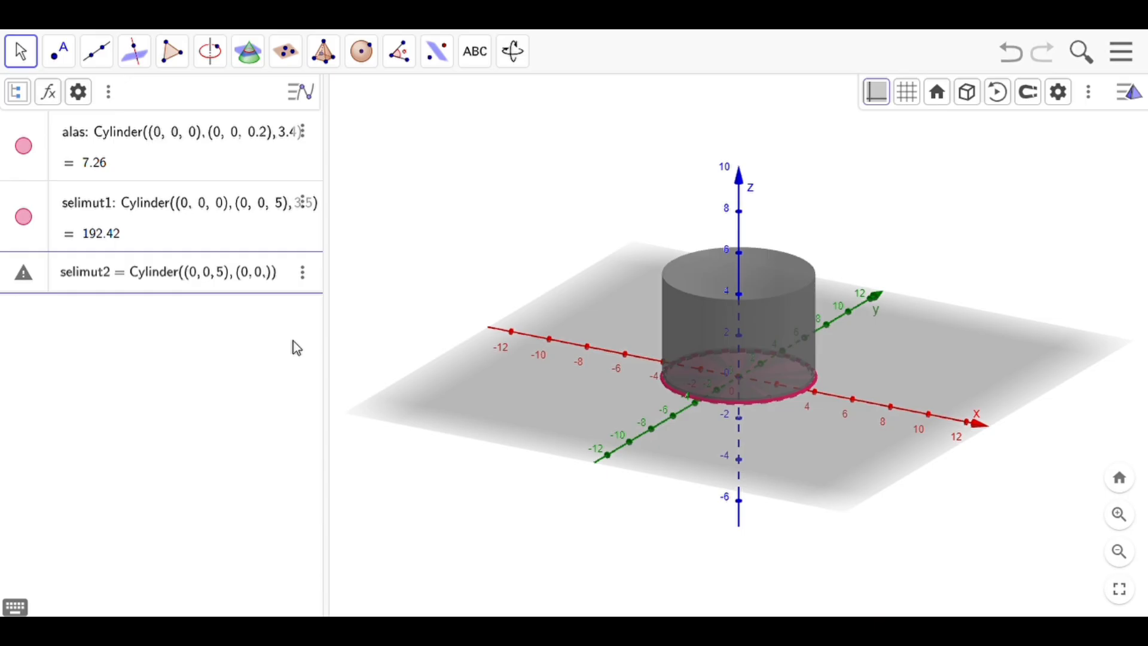
{"action": "type", "text": ",4"}
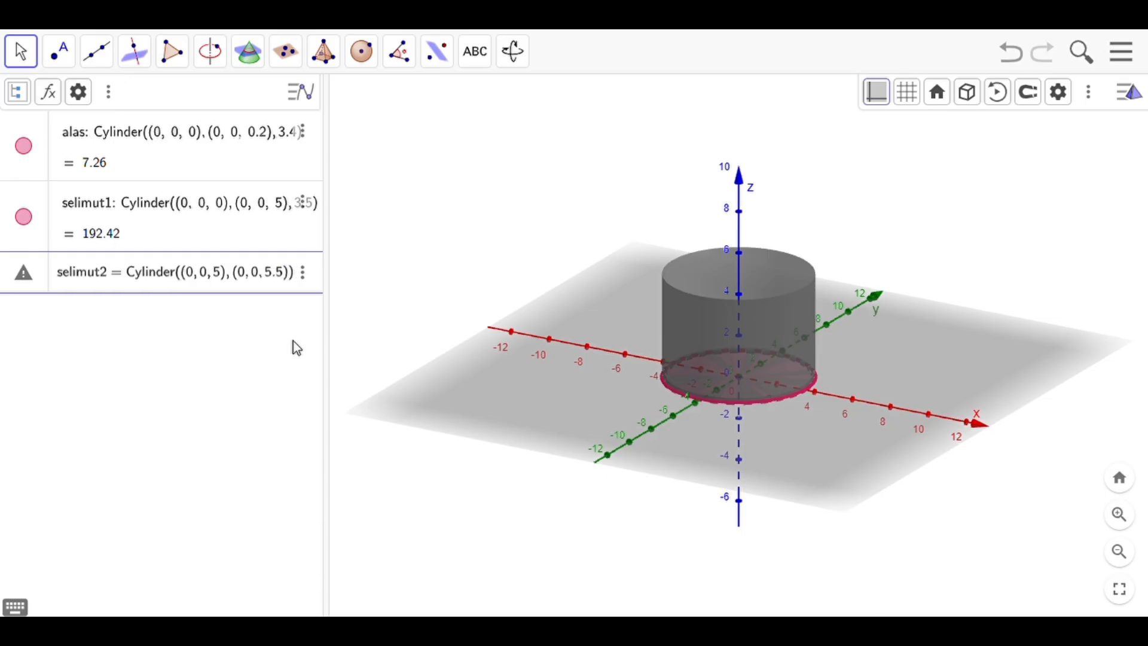
{"action": "key", "text": "Return"}
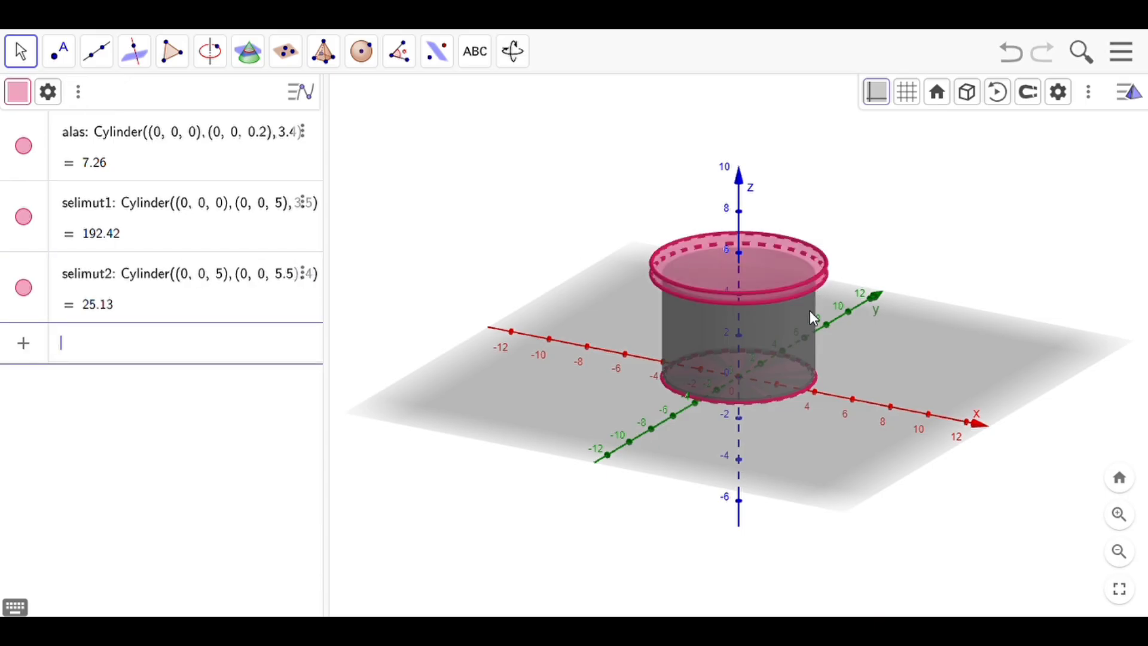
Step: Colour the side surface of the selimut2 cylinder light grey and set its opacity to 70
{"action": "left_click", "coordinate": [796, 296]}
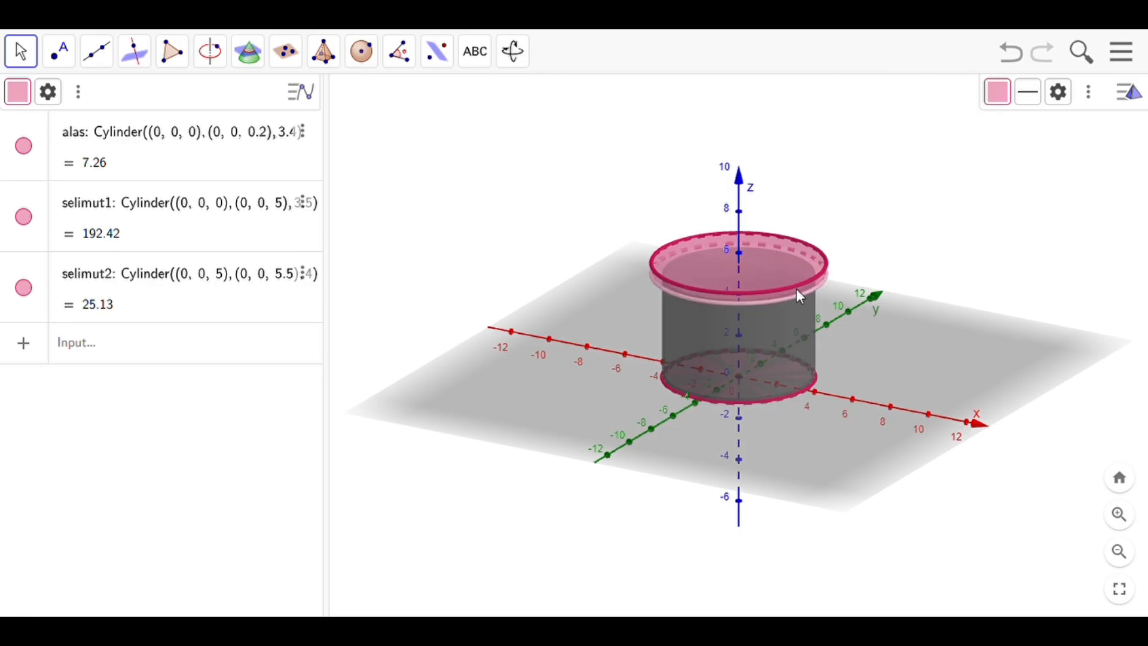
{"action": "left_click", "coordinate": [796, 289]}
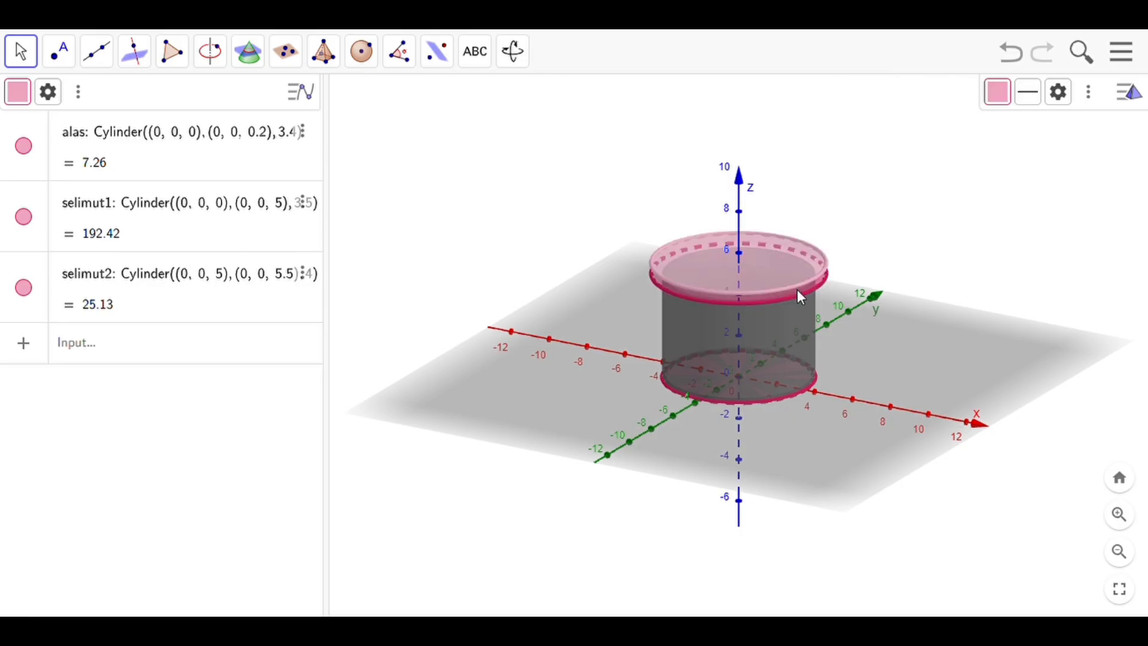
{"action": "left_click", "coordinate": [798, 289]}
{"action": "left_click", "coordinate": [791, 292]}
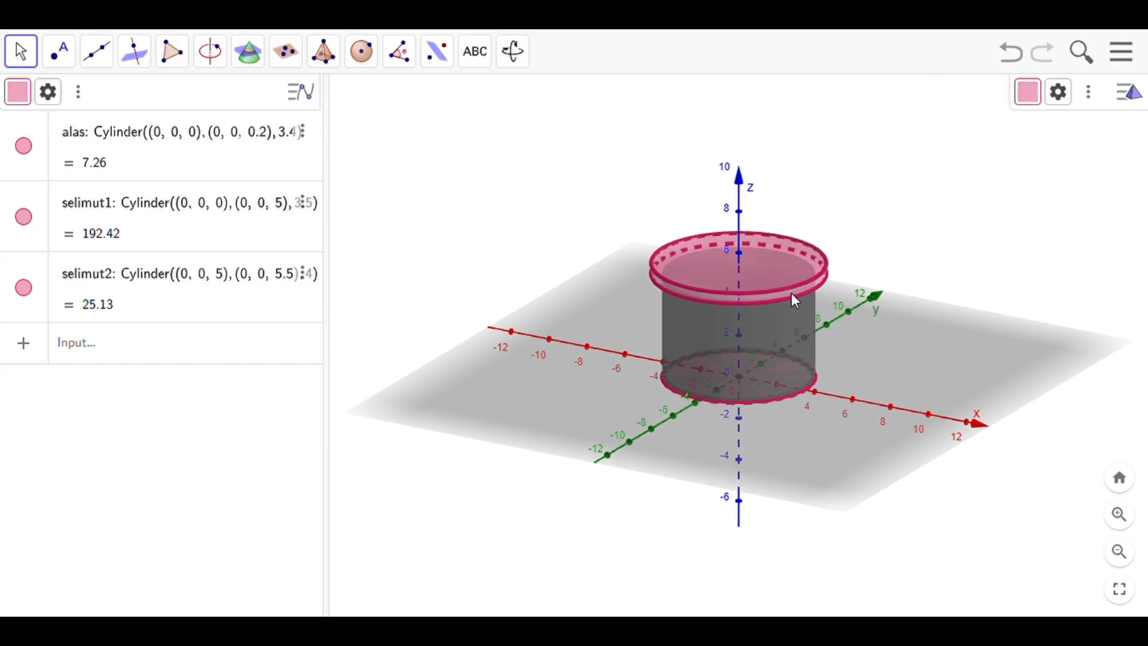
{"action": "right_click", "coordinate": [794, 299]}
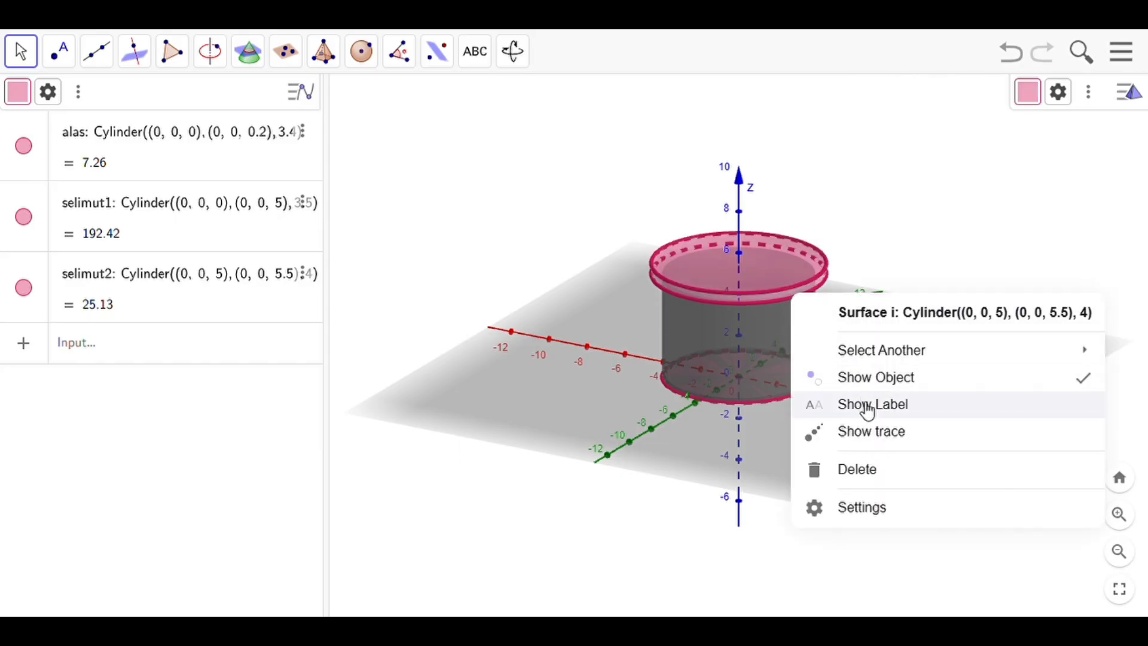
{"action": "left_click", "coordinate": [872, 510]}
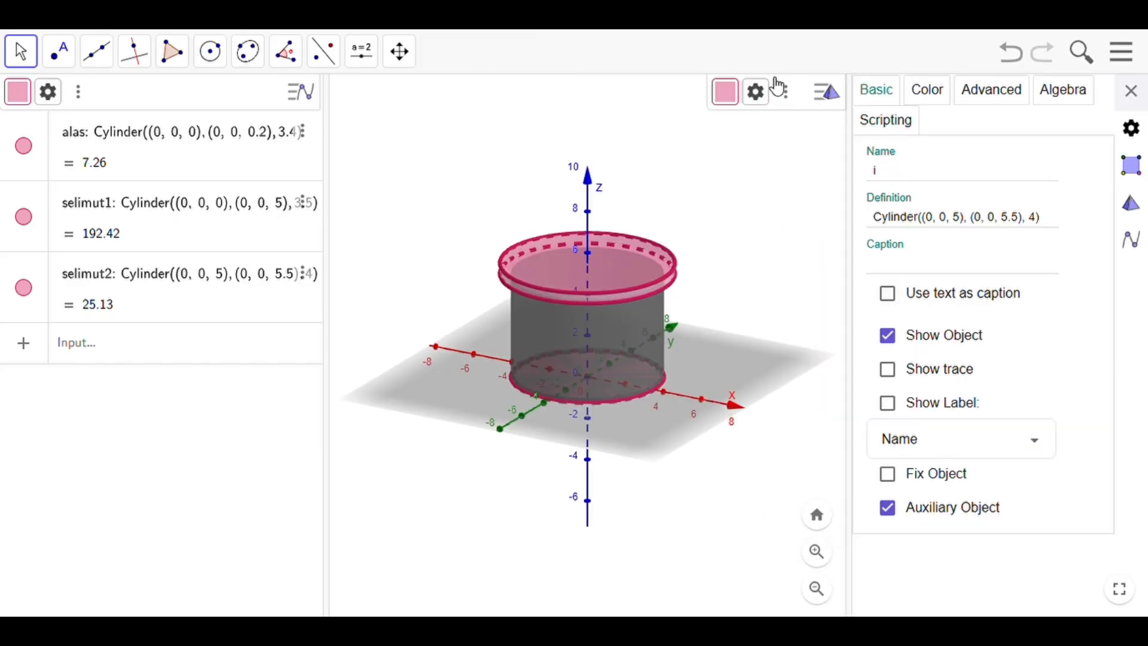
{"action": "left_click", "coordinate": [725, 91]}
{"action": "left_click", "coordinate": [764, 159]}
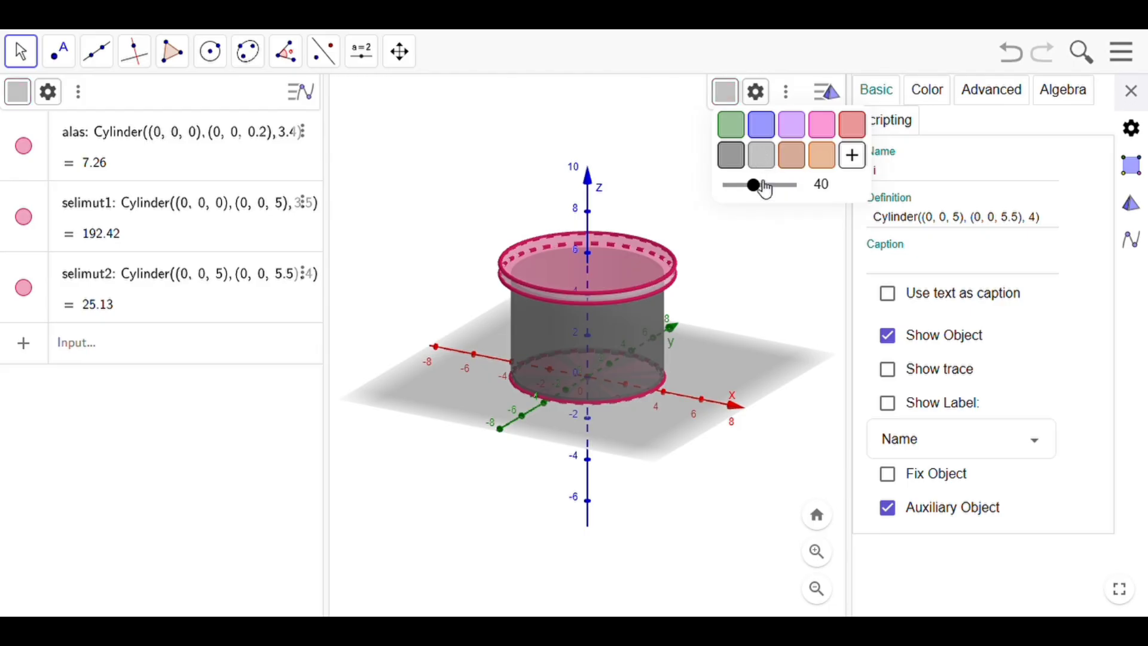
{"action": "left_click_drag", "start_coordinate": [764, 185], "coordinate": [777, 186]}
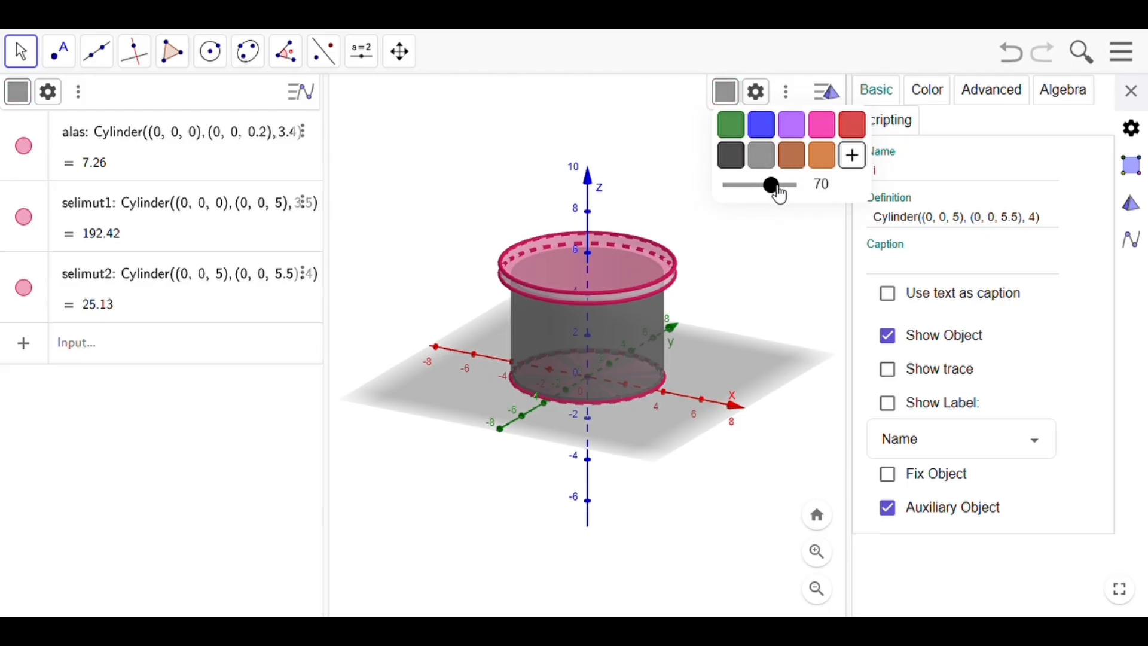
{"action": "left_click", "coordinate": [737, 258]}
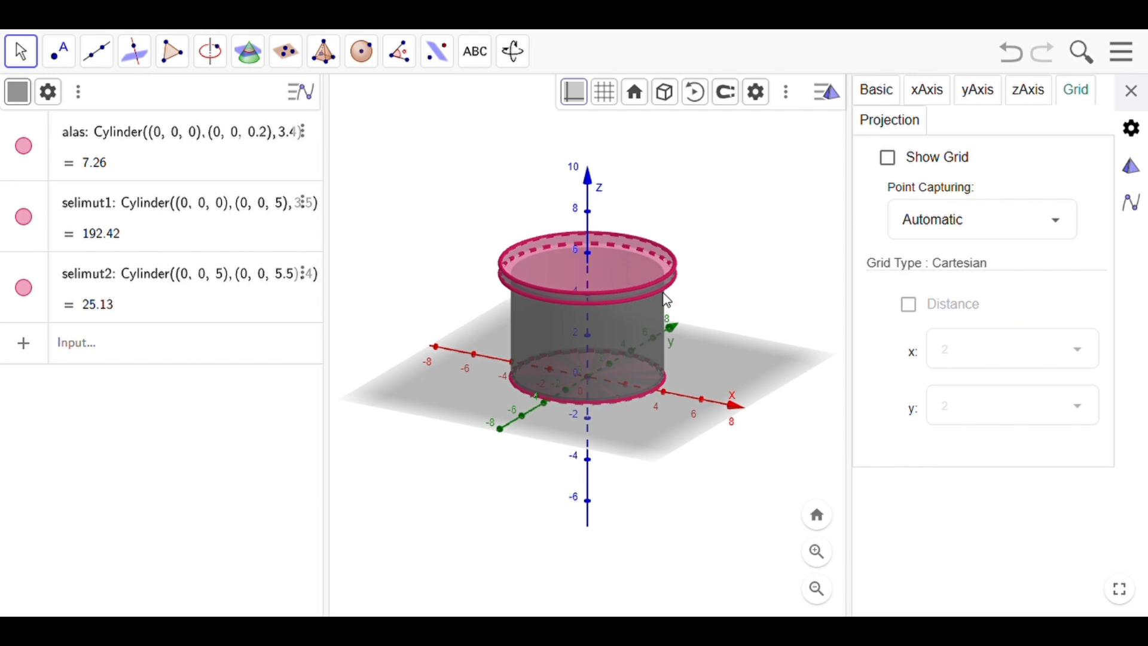
Step: Hide the bottom circle of the selimut2 cylinder
{"action": "left_click", "coordinate": [620, 300]}
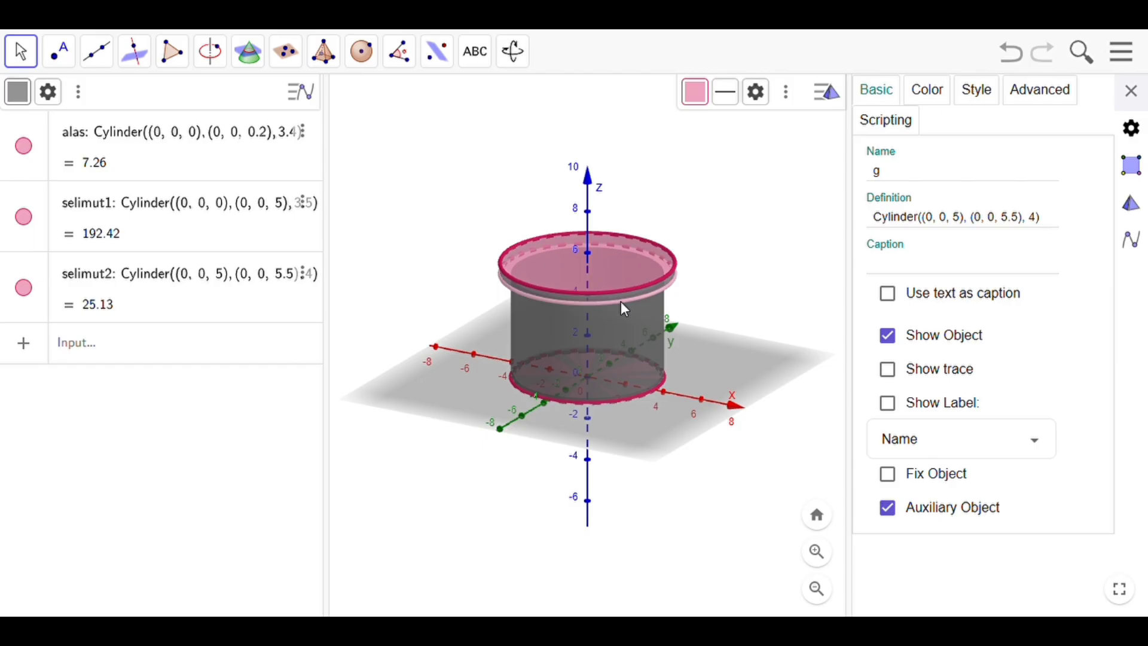
{"action": "right_click", "coordinate": [620, 300]}
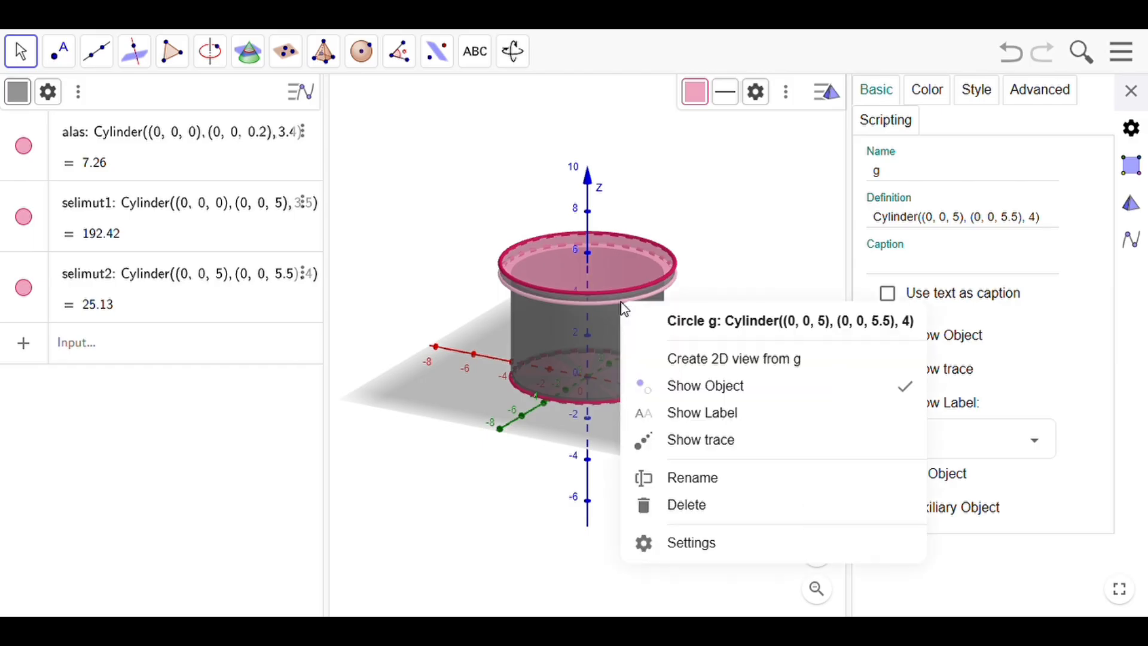
{"action": "left_click", "coordinate": [679, 387]}
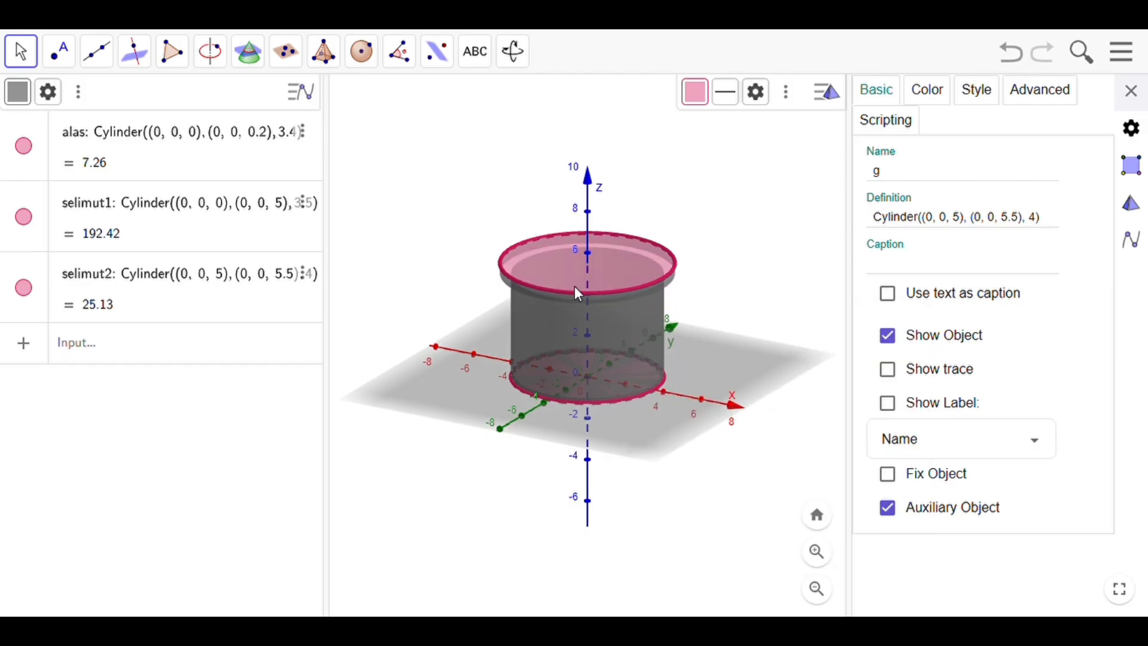
Step: Create a cylinder named selimut3 with endpoints (0, 0, 5.5) and (0, 0, 11) and radius 4.25
{"action": "left_click", "coordinate": [275, 342]}
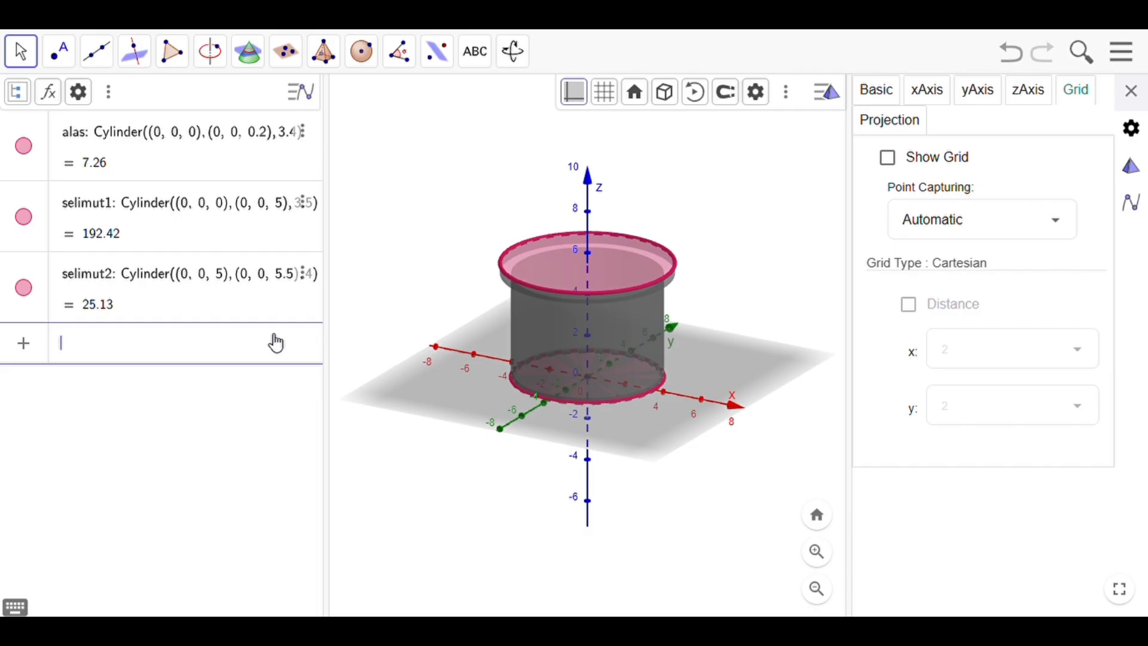
{"action": "type", "text": "selimut3="}
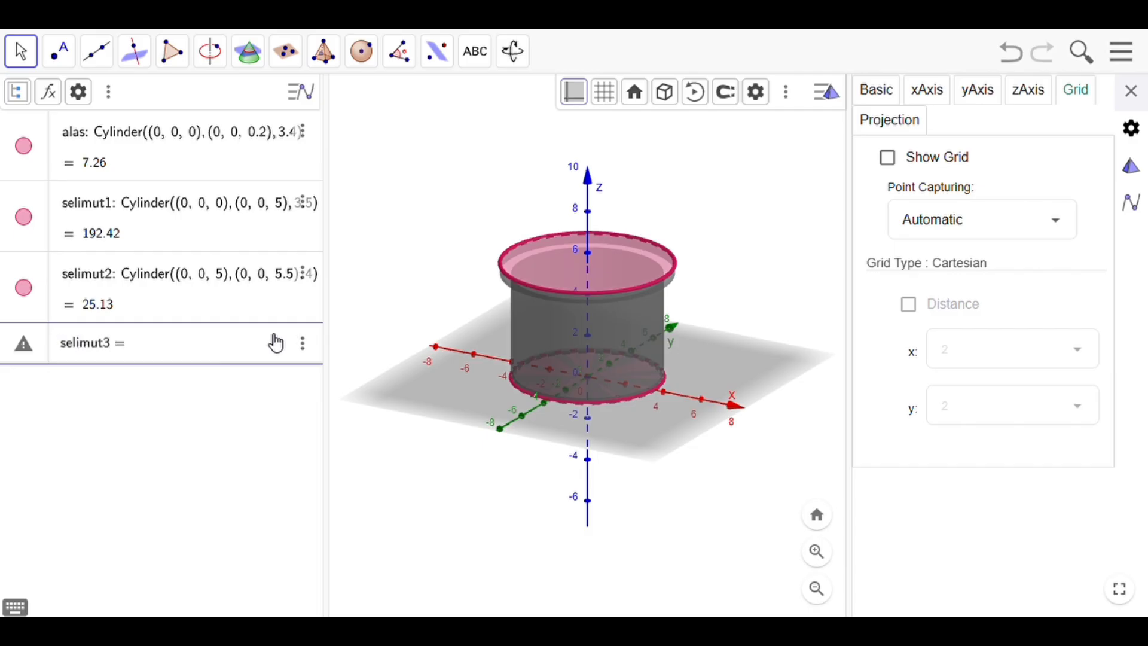
{"action": "type", "text": "Cylinder"}
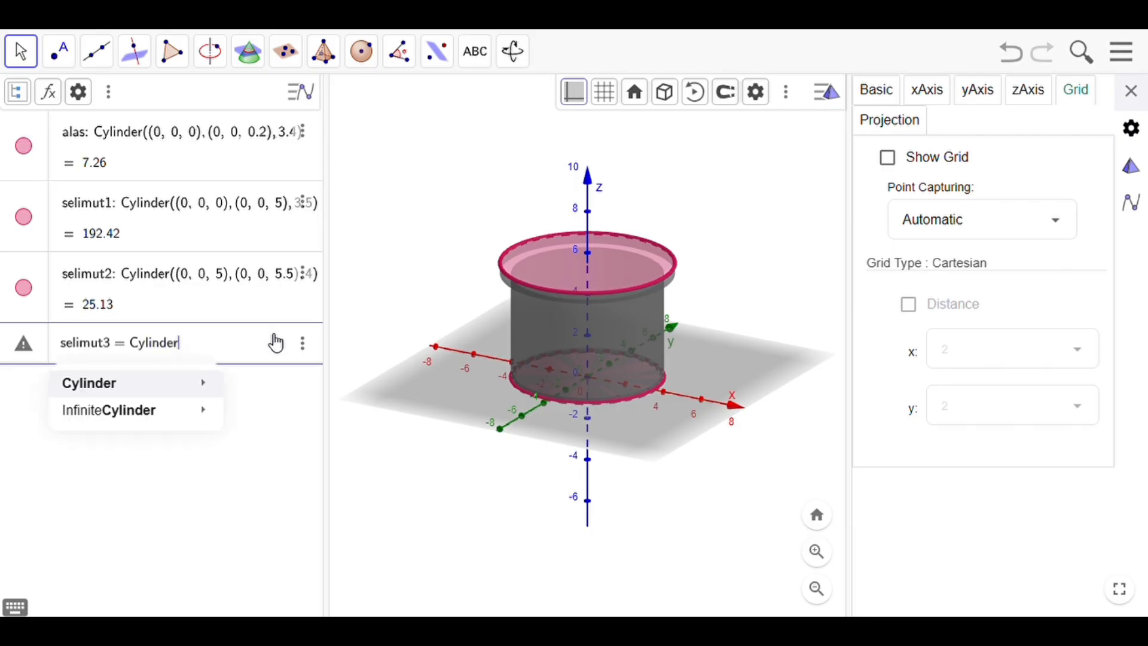
{"action": "type", "text": "(("}
{"action": "type", "text": "0,0,"}
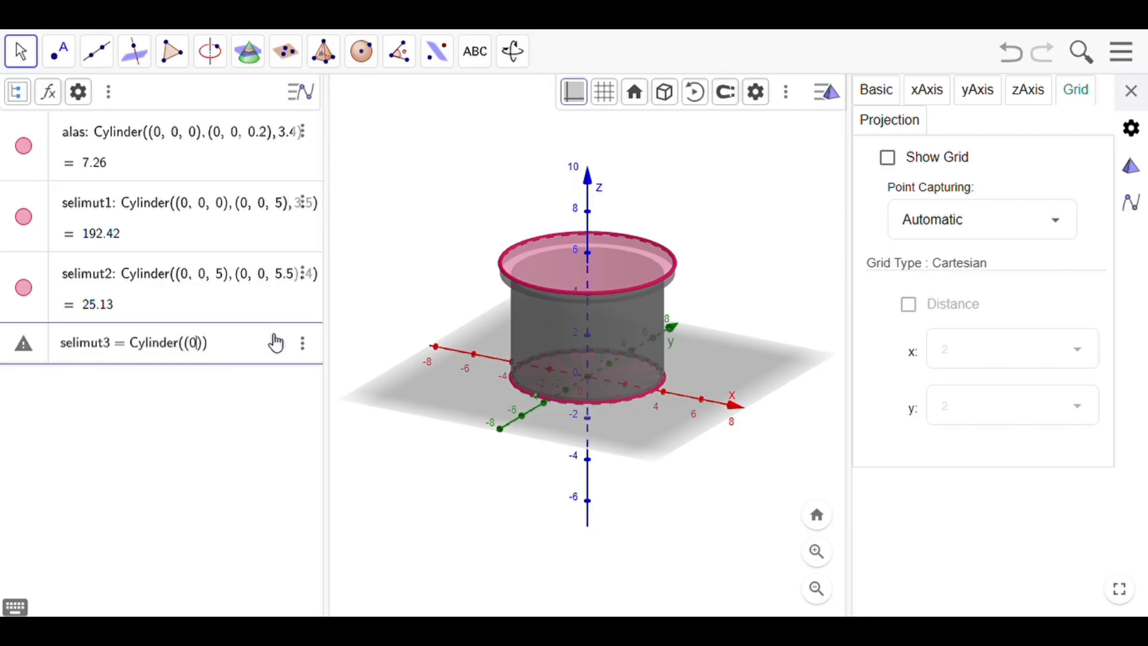
{"action": "type", "text": "5.5"}
{"action": "type", "text": ",(0,0"}
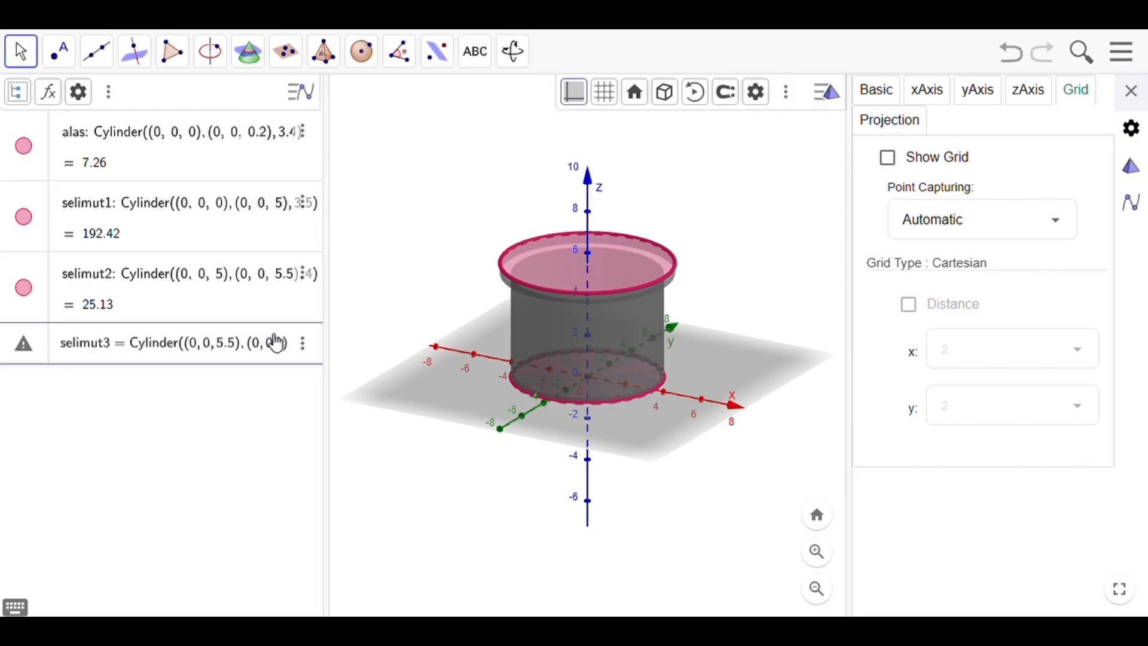
{"action": "type", "text": ",,"}
{"action": "type", "text": "11"}
{"action": "type", "text": "),4"}
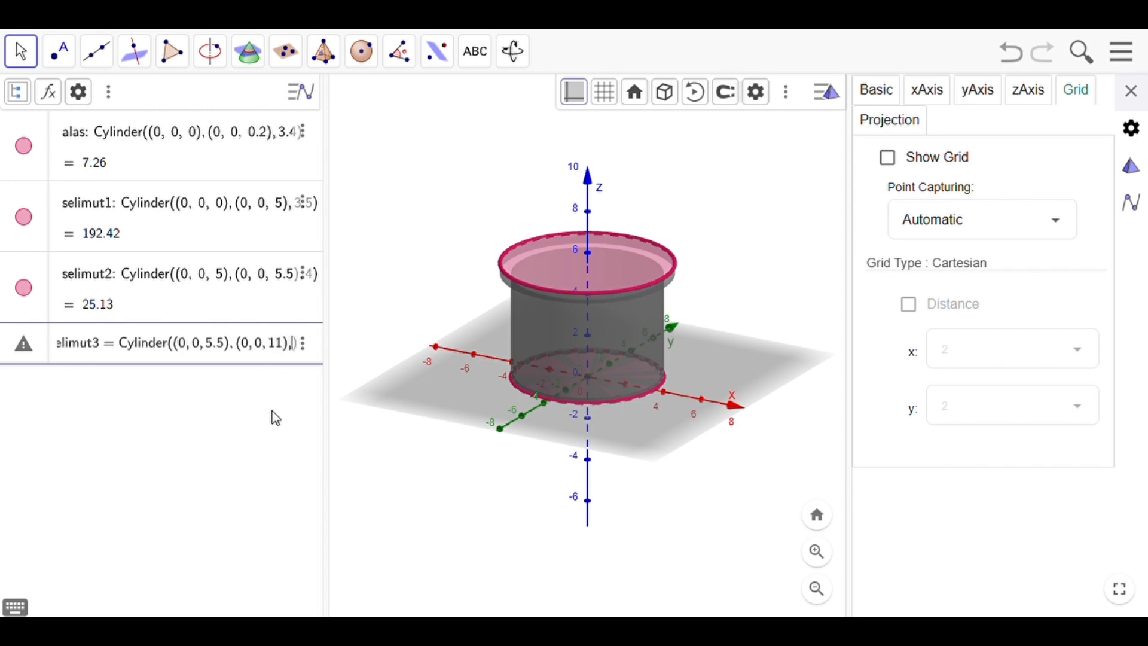
{"action": "key", "text": "Return"}
{"action": "type", "text": ".25"}
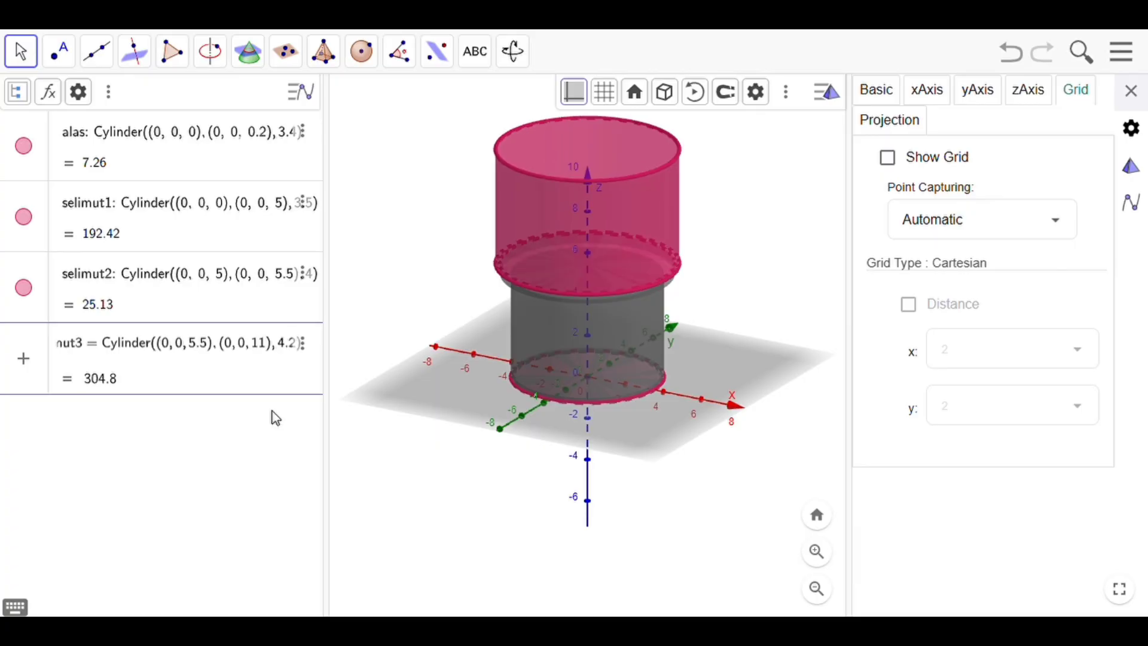
{"action": "key", "text": "Return"}
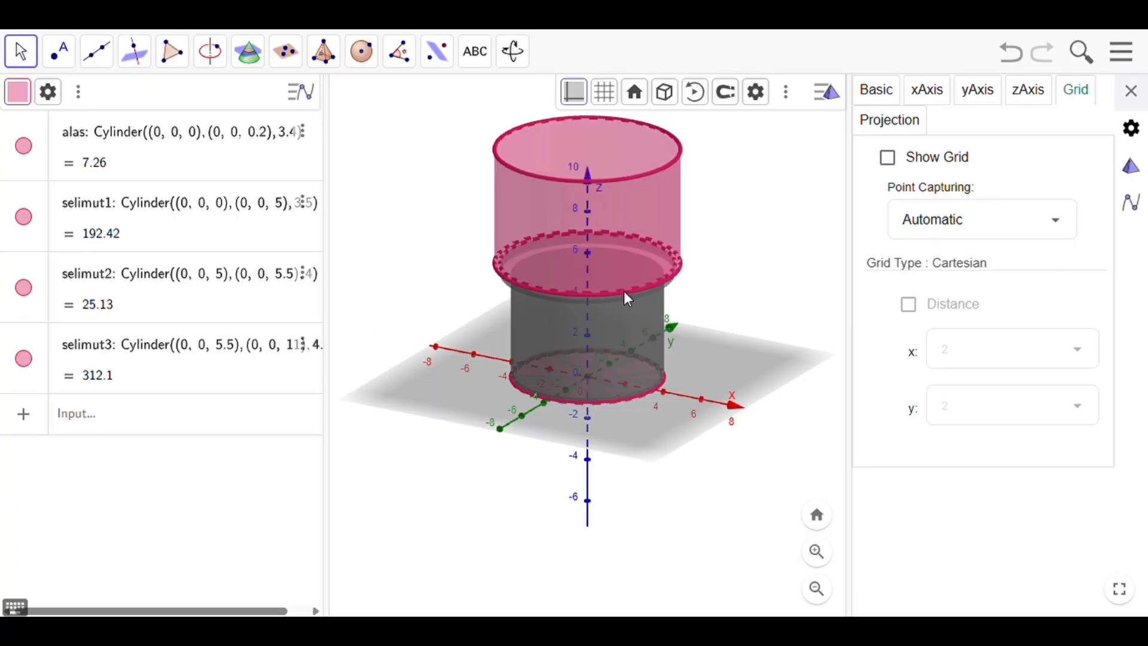
Step: Hide the bottom circle of the selimut3 cylinder
{"action": "left_click", "coordinate": [624, 292]}
{"action": "right_click", "coordinate": [624, 291]}
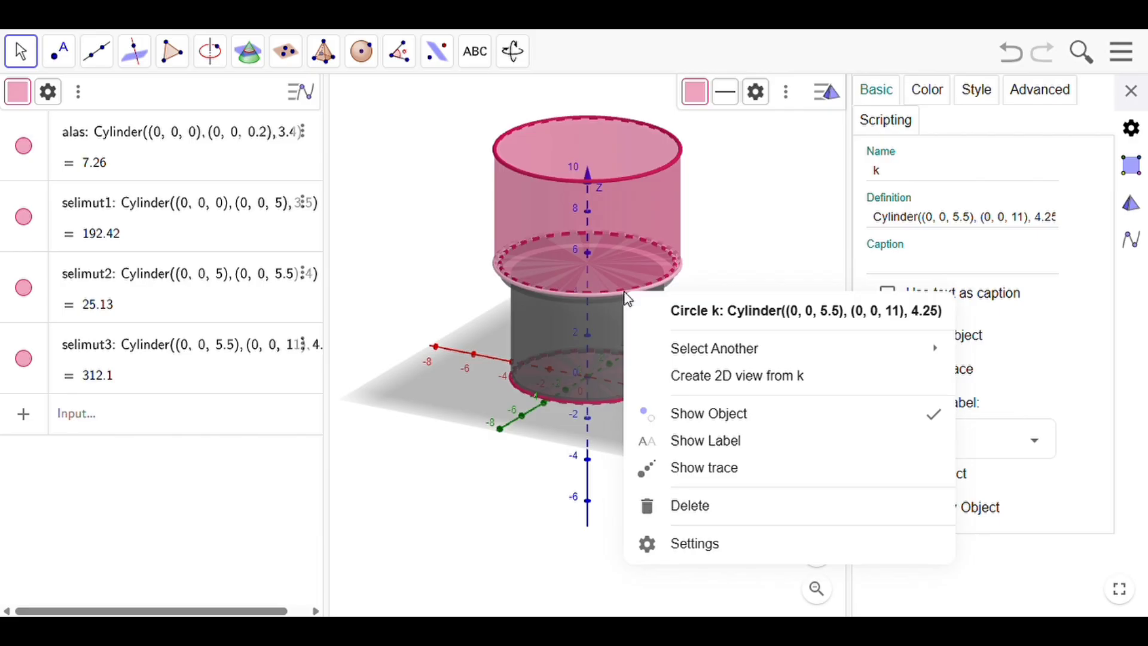
{"action": "left_click", "coordinate": [733, 413]}
Step: Colour the side surface of the selimut3 cylinder light grey and set its opacity to 70
{"action": "left_click", "coordinate": [643, 259]}
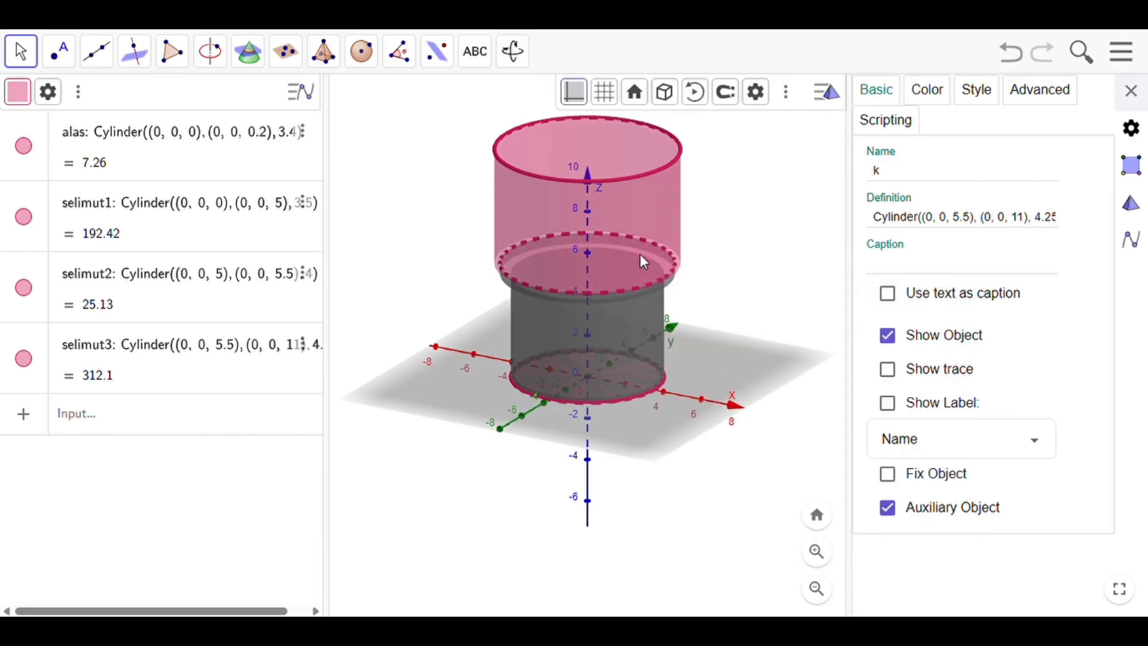
{"action": "left_click", "coordinate": [735, 96]}
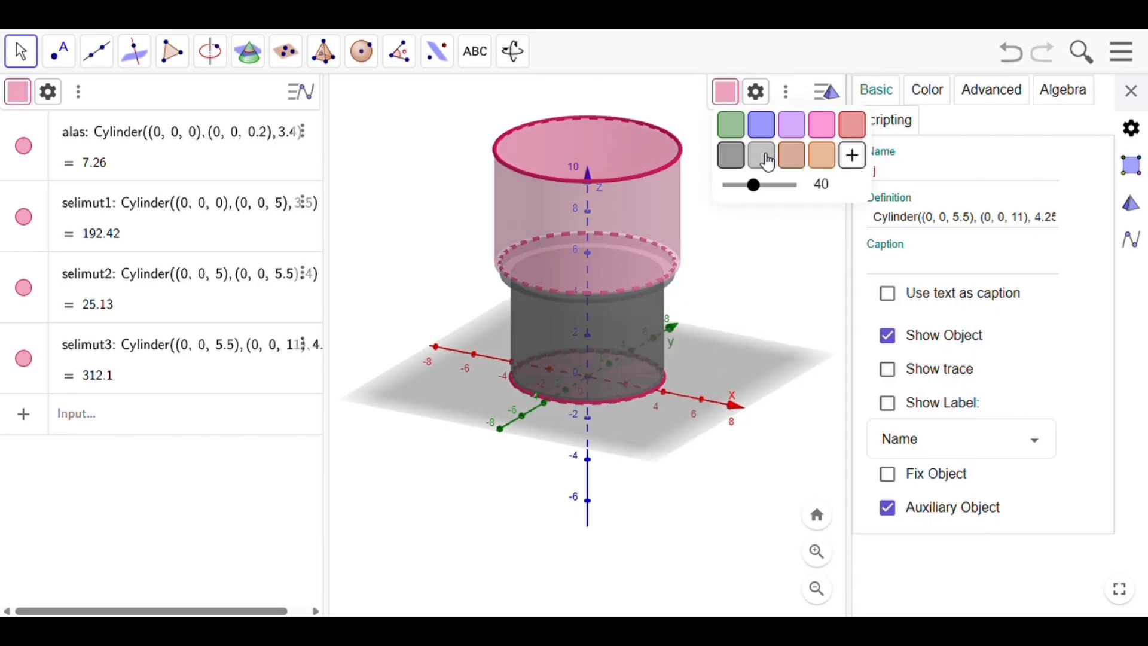
{"action": "left_click", "coordinate": [761, 157]}
{"action": "left_click_drag", "start_coordinate": [764, 191], "coordinate": [778, 200]}
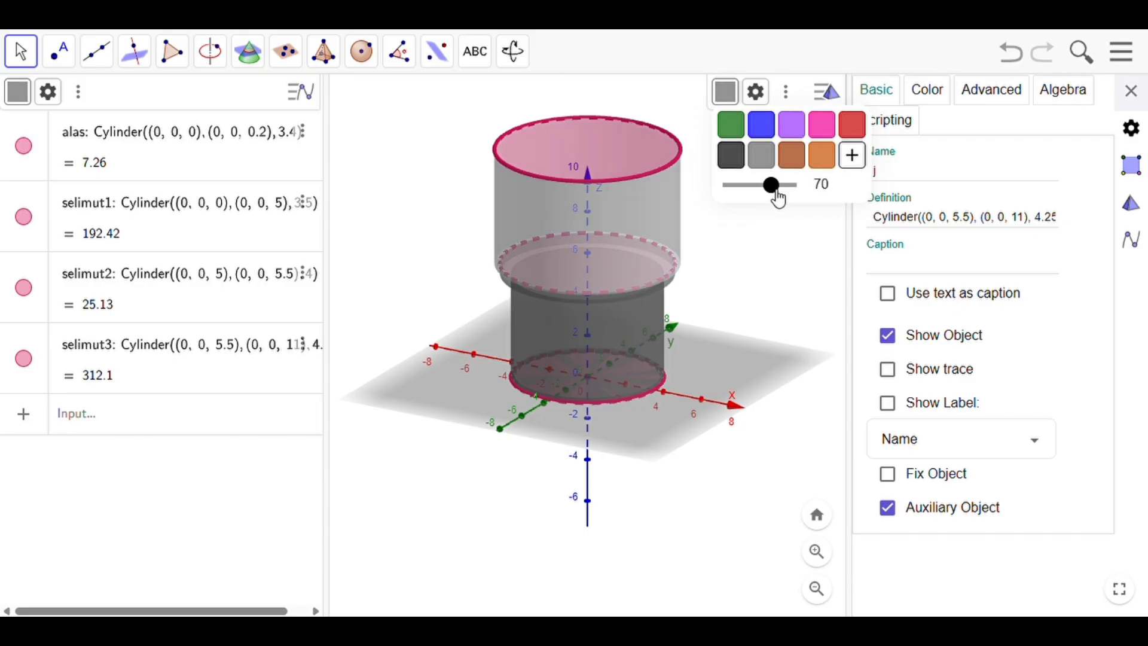
{"action": "left_click", "coordinate": [718, 231]}
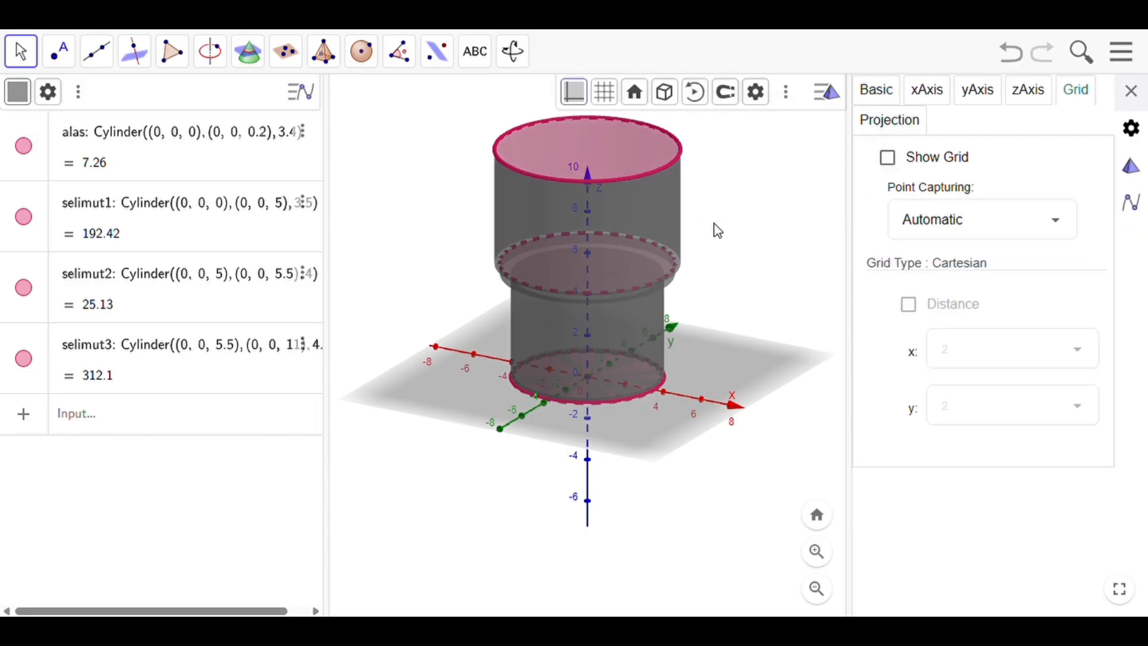
Step: Colour the top circle of the selimut2 cylinder light grey and set its opacity to 70
{"action": "left_click_drag", "start_coordinate": [702, 267], "coordinate": [701, 264]}
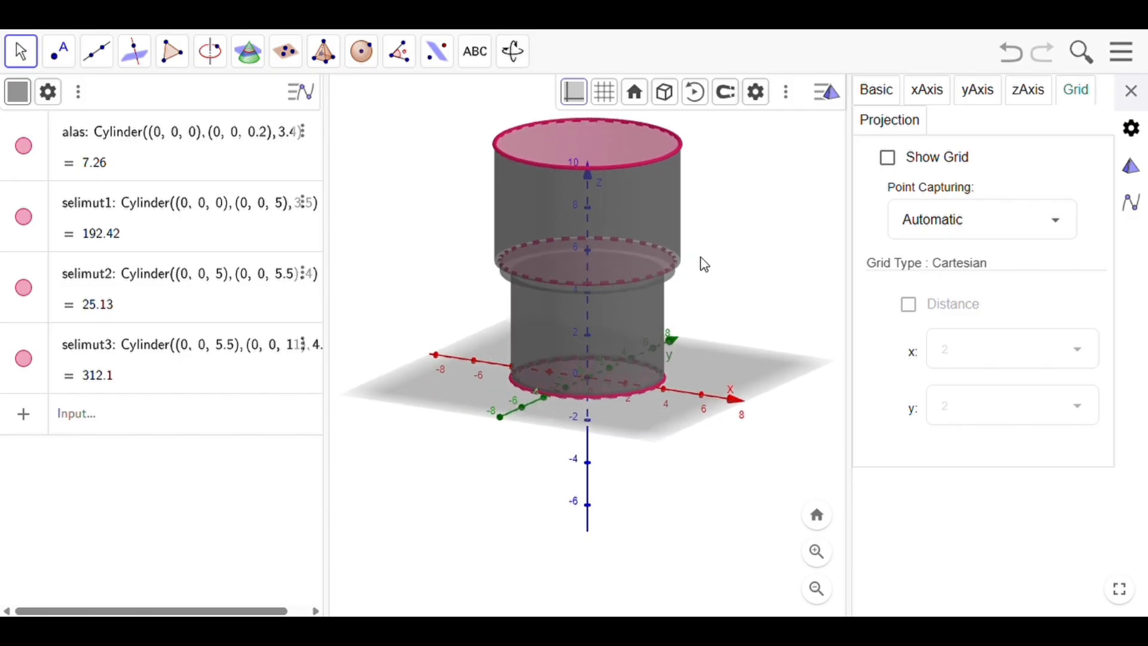
{"action": "left_click", "coordinate": [672, 278]}
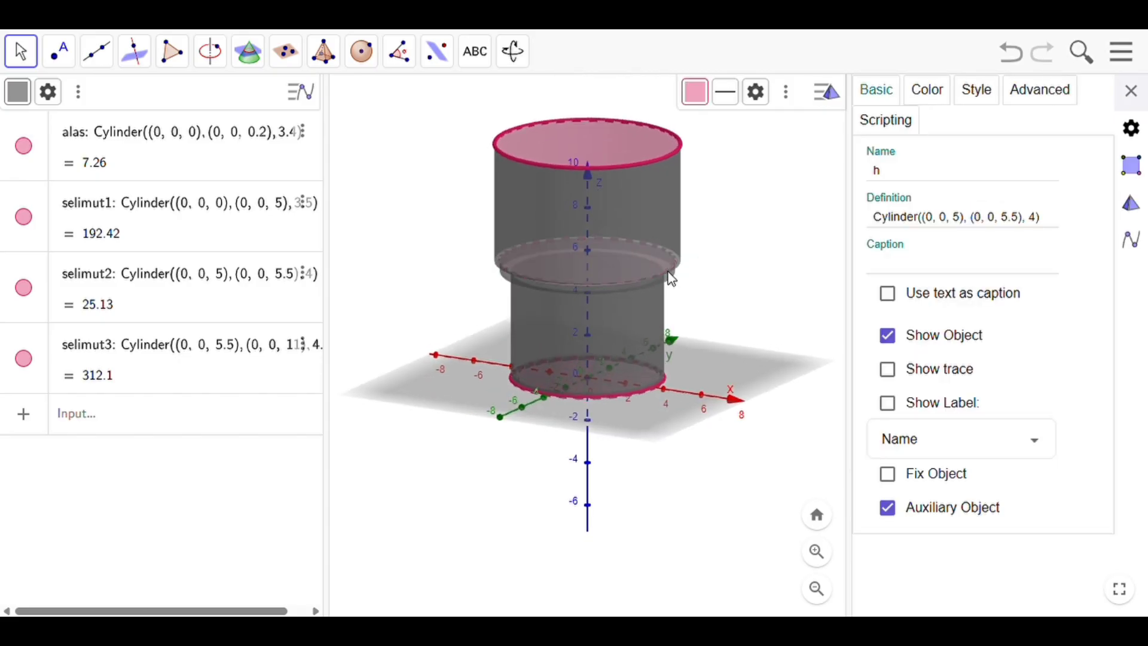
{"action": "right_click", "coordinate": [672, 278]}
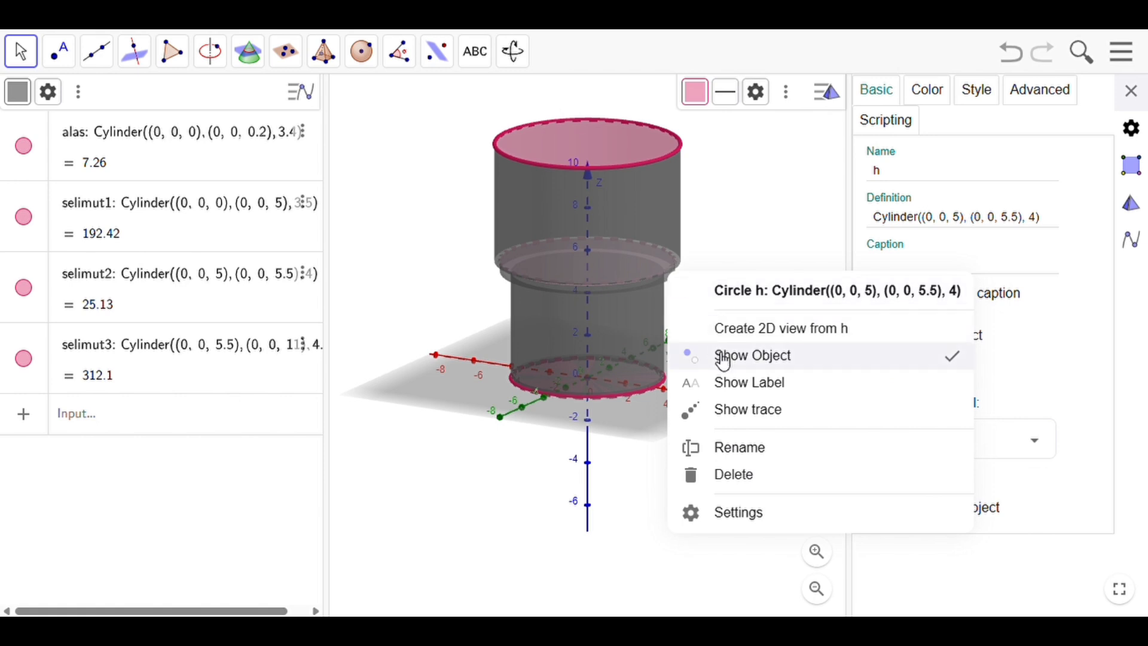
{"action": "left_click", "coordinate": [697, 94]}
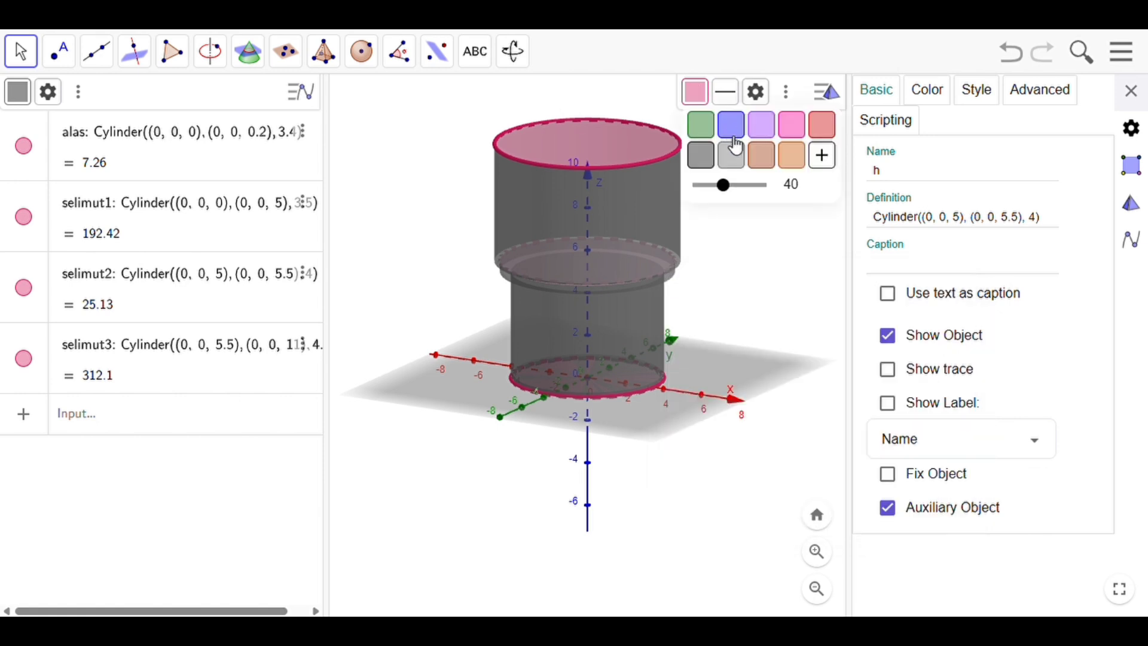
{"action": "left_click", "coordinate": [741, 159]}
{"action": "left_click_drag", "start_coordinate": [726, 186], "coordinate": [751, 197]}
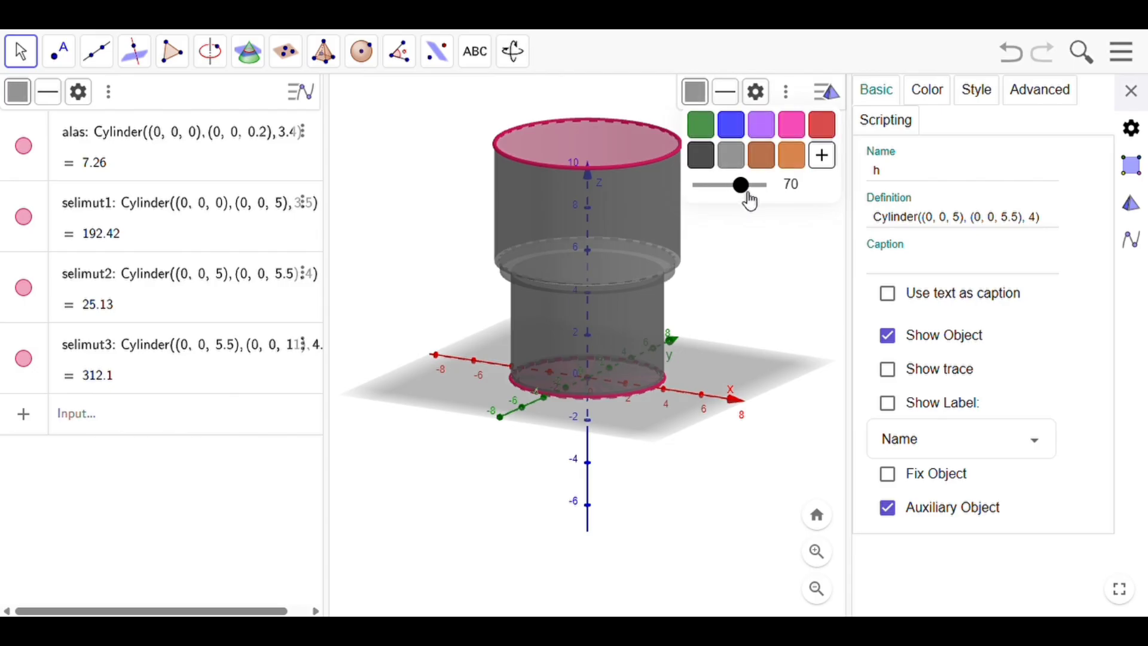
{"action": "left_click", "coordinate": [741, 240]}
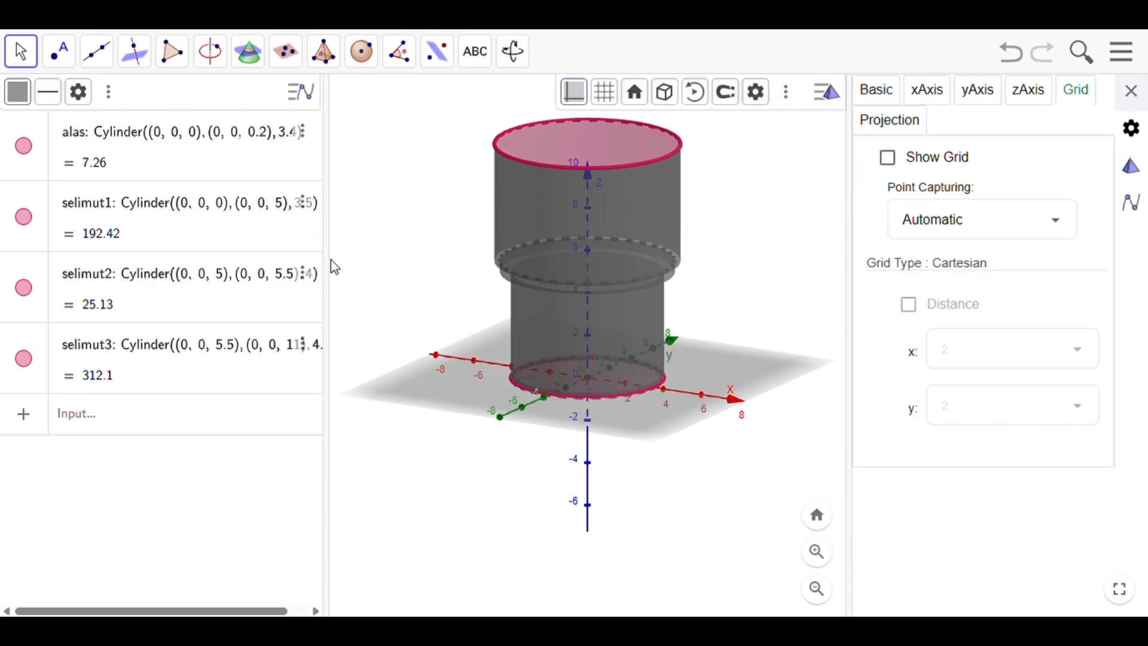
Step: Create a cylinder named tutup with endpoints (0, 0, 11) and (0, 0, 11.2) and radius 4.25
{"action": "left_click", "coordinate": [124, 419]}
{"action": "type", "text": "tutu"}
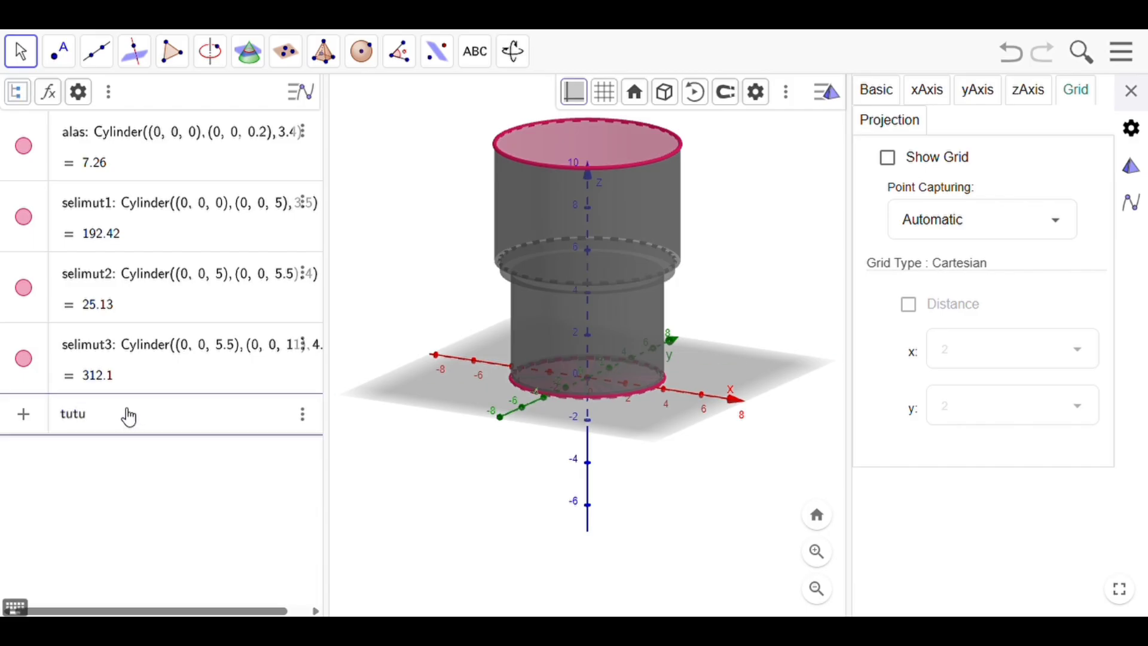
{"action": "type", "text": "p = Cylinder"}
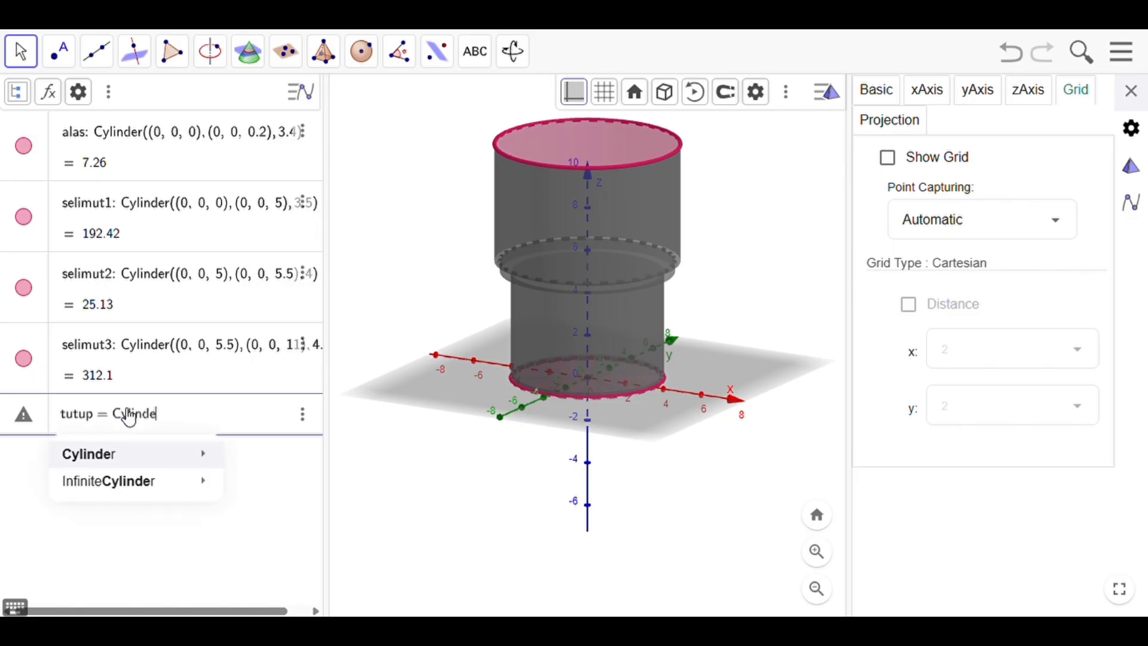
{"action": "mouse_move", "coordinate": [132, 455]}
{"action": "type", "text": "((0,0,"}
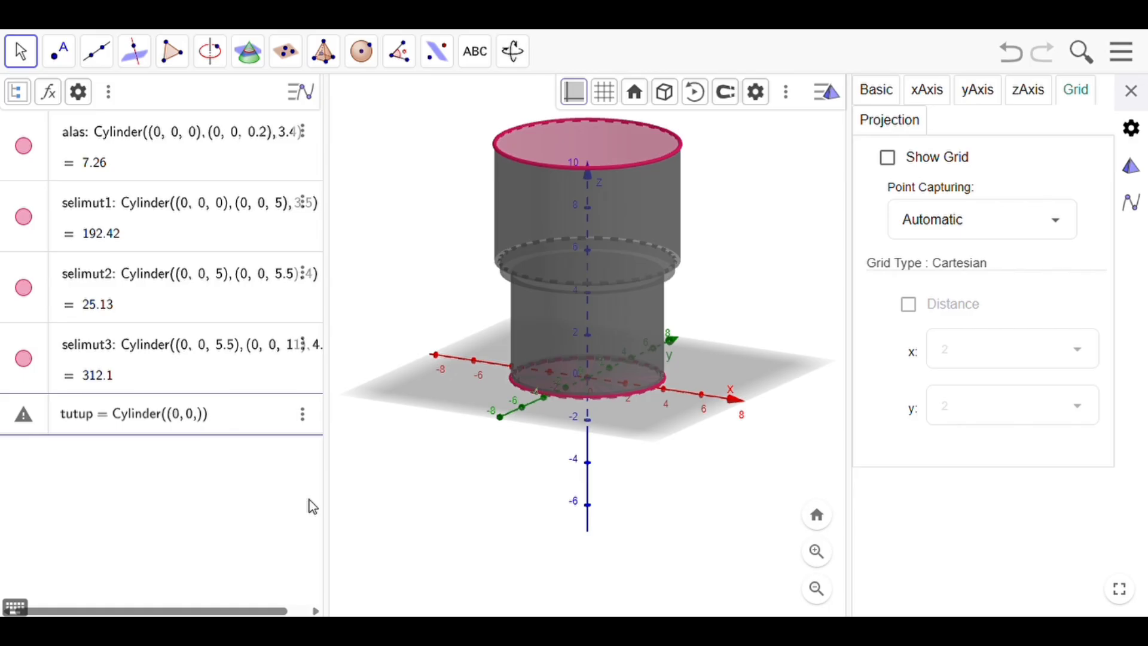
{"action": "type", "text": "11),(0,0,11.2)"}
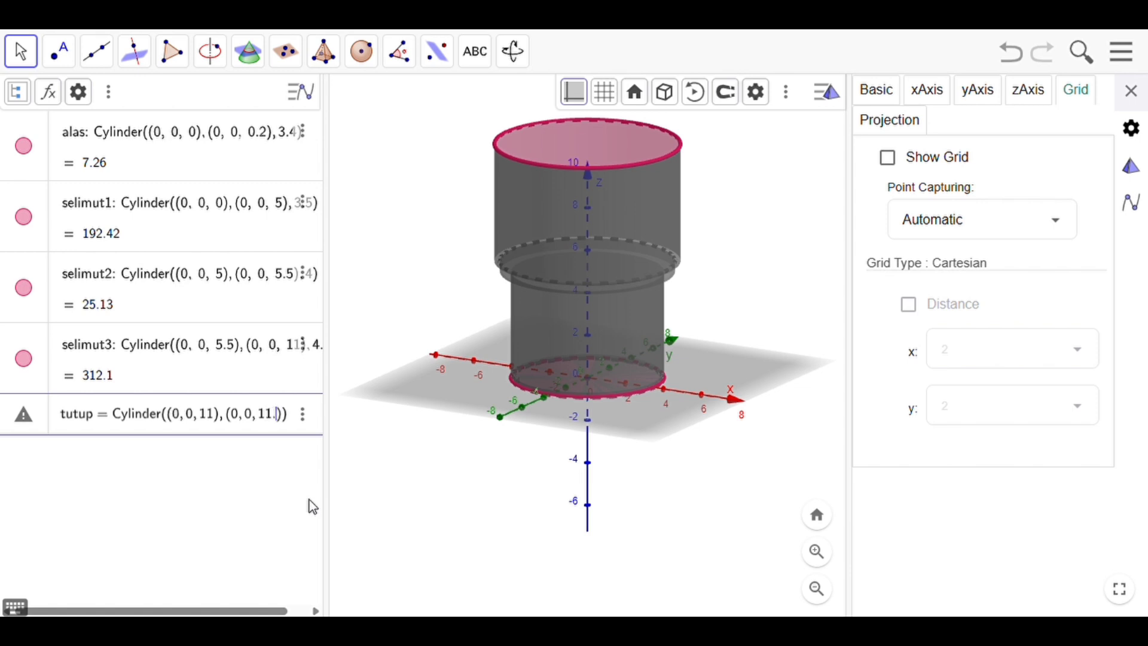
{"action": "type", "text": ","}
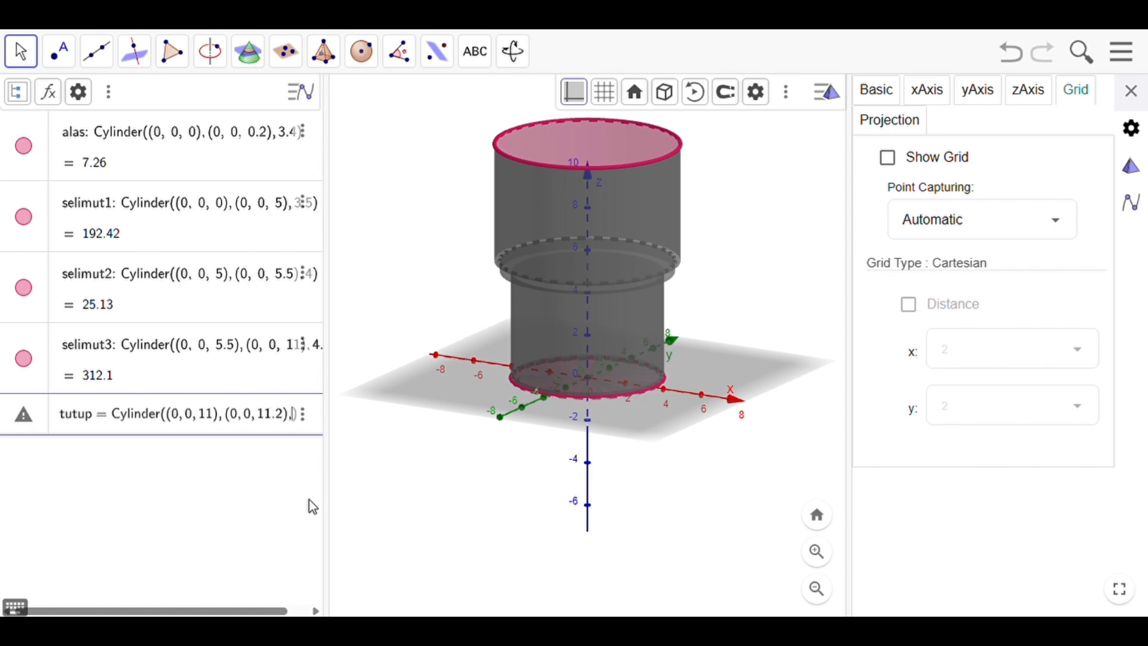
{"action": "type", "text": "4.2"}
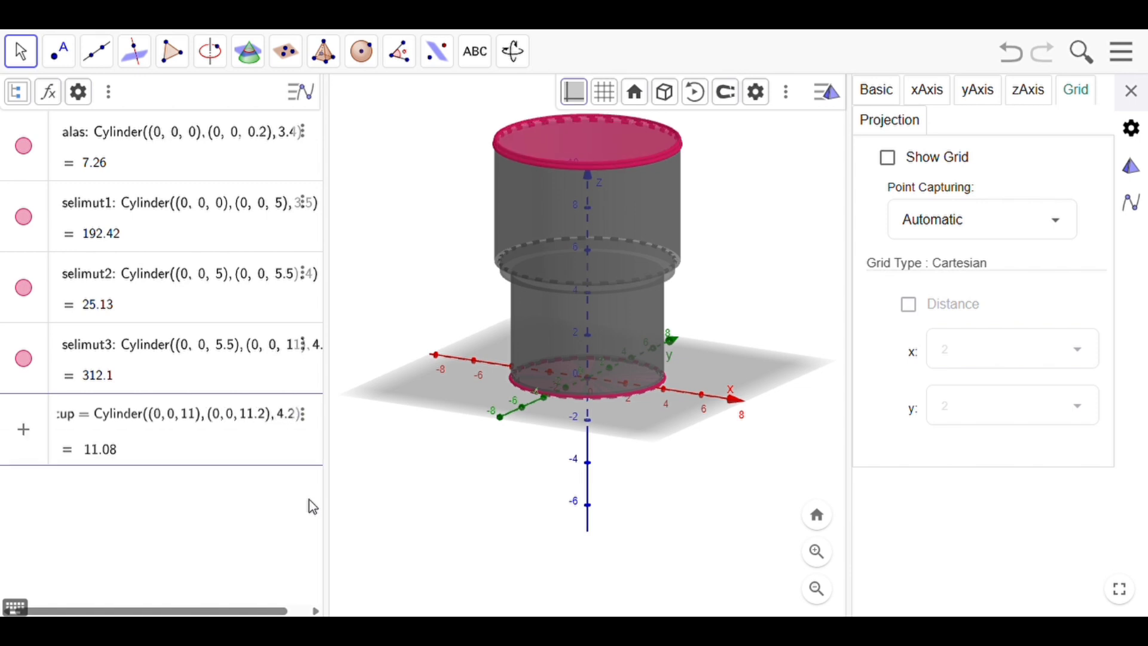
{"action": "type", "text": "5"}
{"action": "key", "text": "Return"}
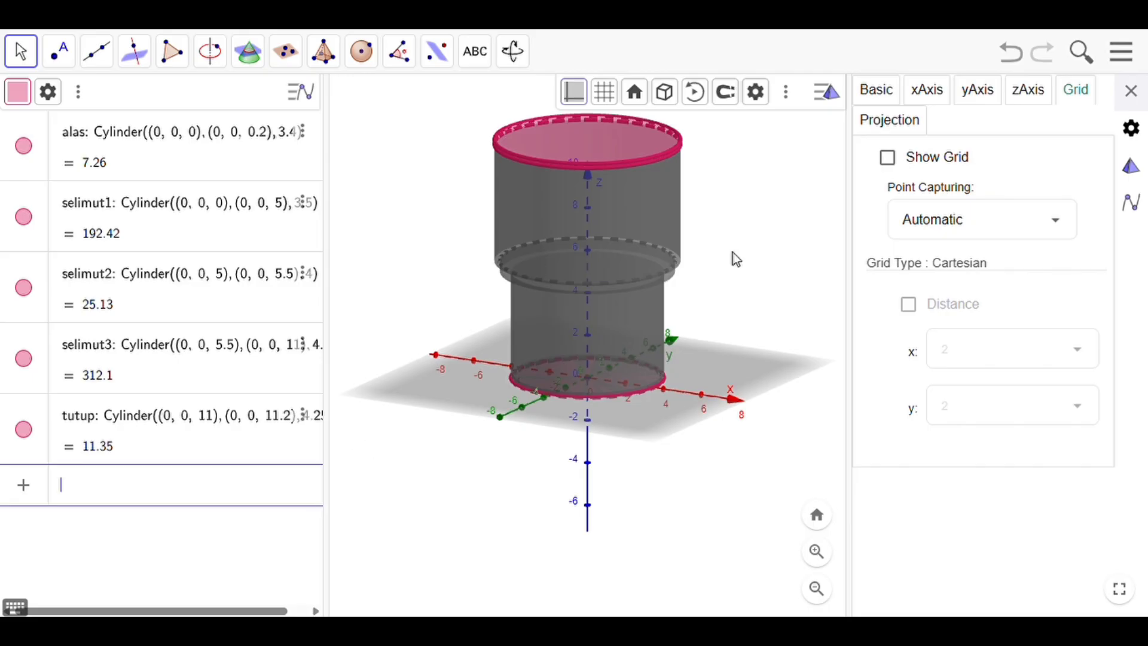
Step: Colour the top circle of the tutup cylinder light grey and set its opacity to 50
{"action": "scroll", "coordinate": [735, 204], "scroll_direction": "down", "scroll_amount": 2}
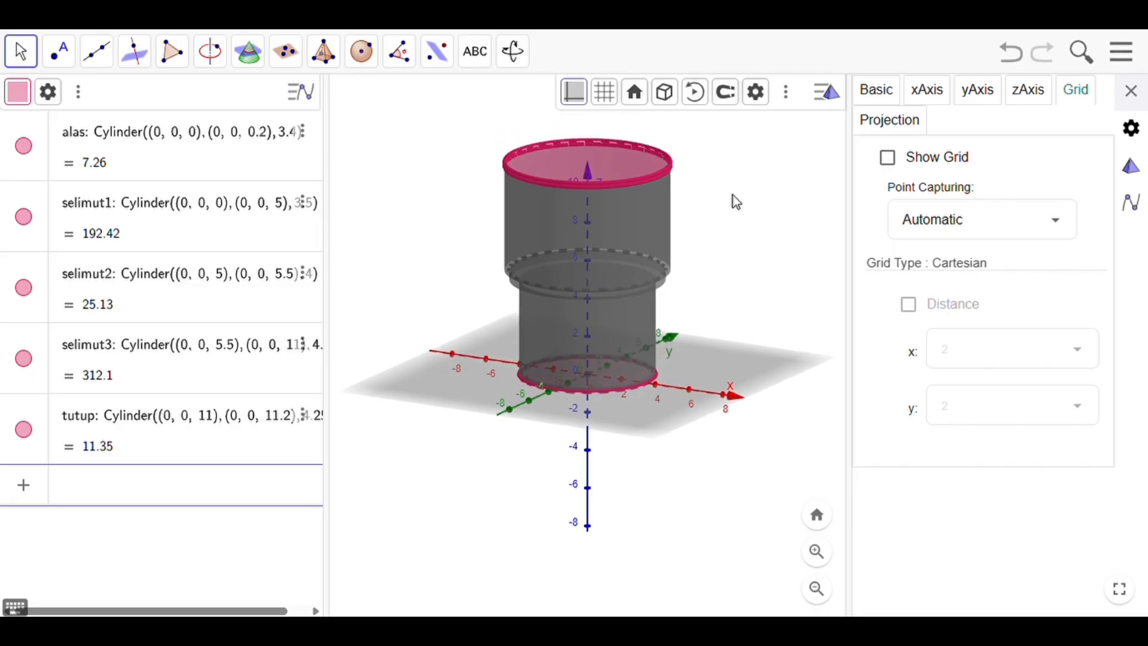
{"action": "left_click", "coordinate": [649, 180]}
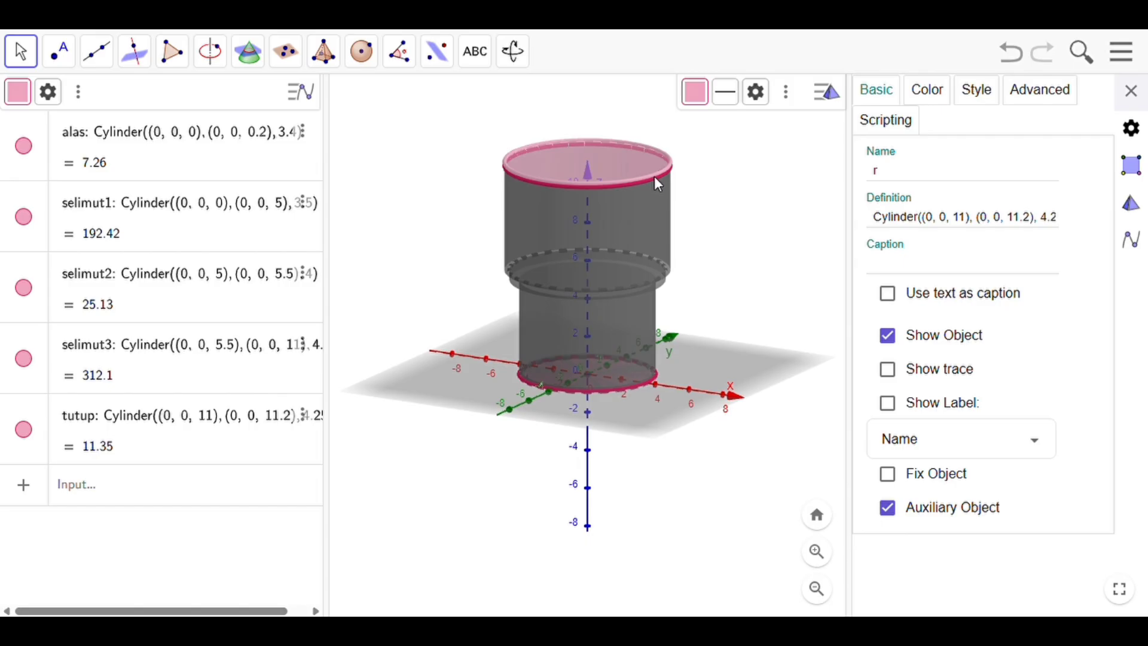
{"action": "left_click", "coordinate": [694, 92]}
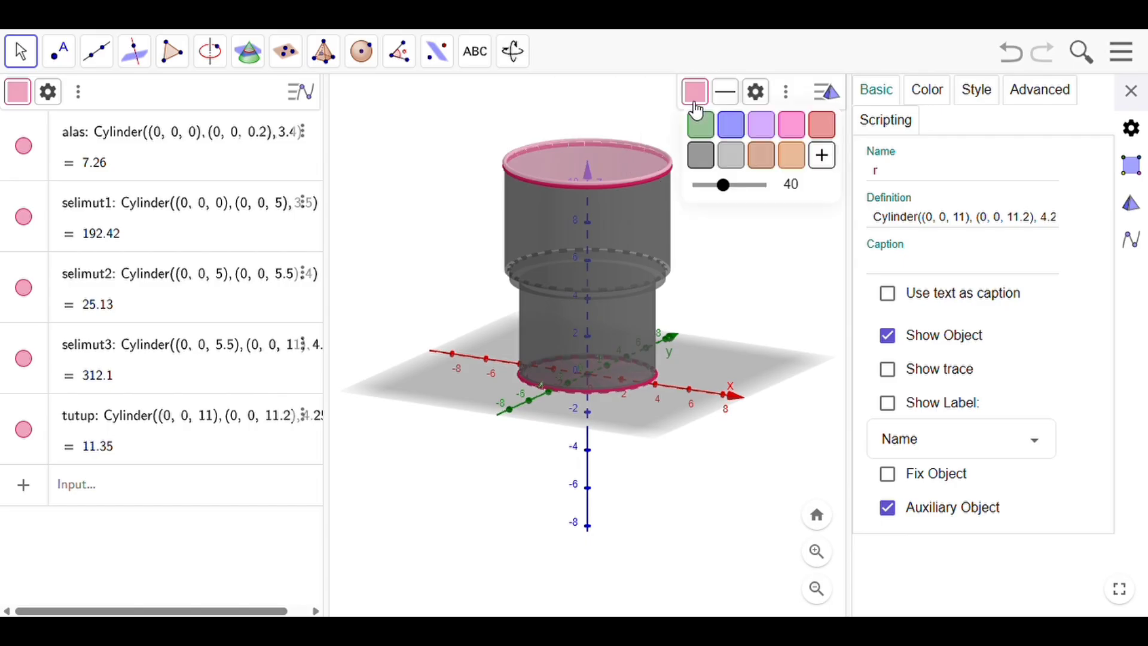
{"action": "left_click", "coordinate": [731, 156]}
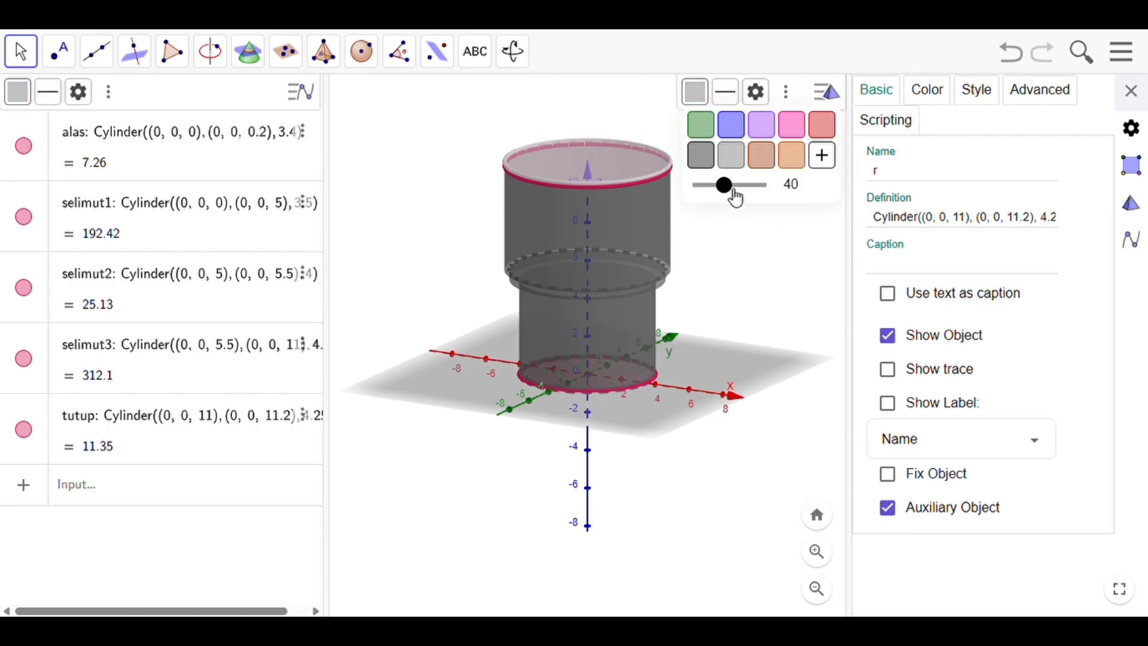
{"action": "left_click_drag", "start_coordinate": [735, 197], "coordinate": [738, 199]}
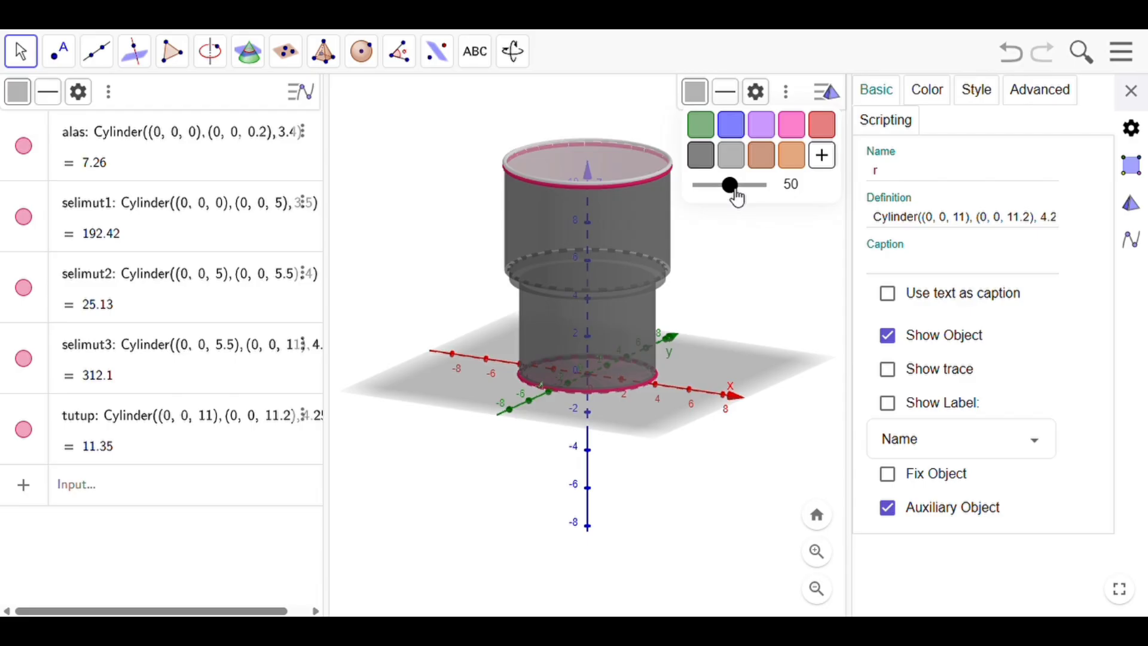
Step: Hide the bottom circle of the tutup cylinder and the top circle of the selimut3 cylinder
{"action": "left_click", "coordinate": [647, 183]}
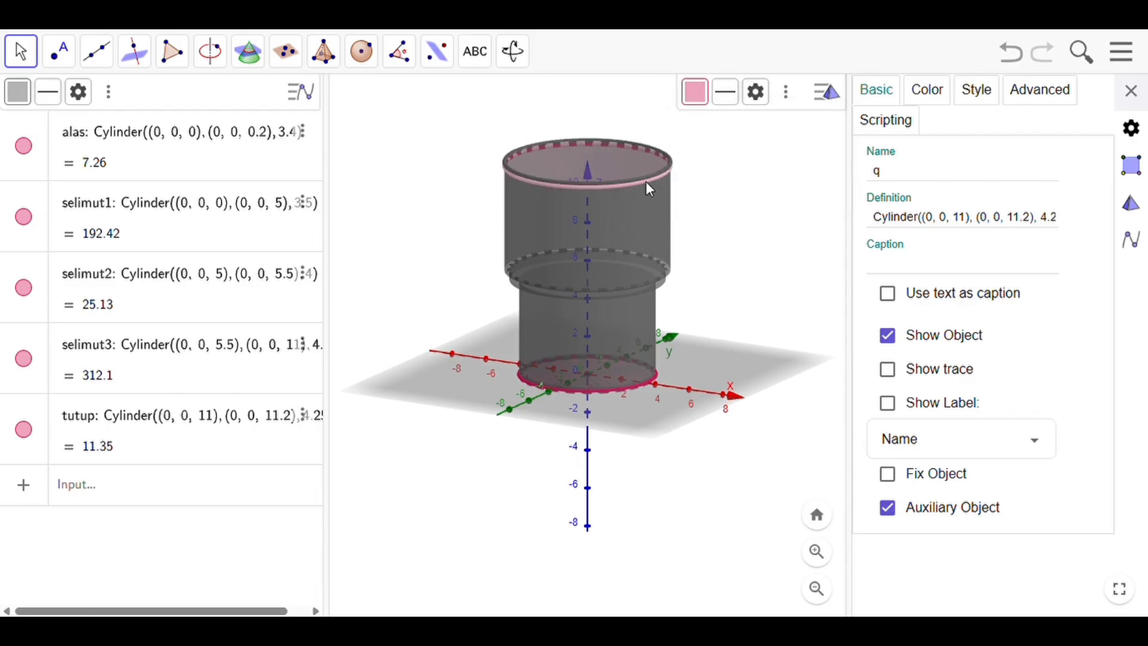
{"action": "right_click", "coordinate": [646, 183]}
{"action": "left_click", "coordinate": [711, 304]}
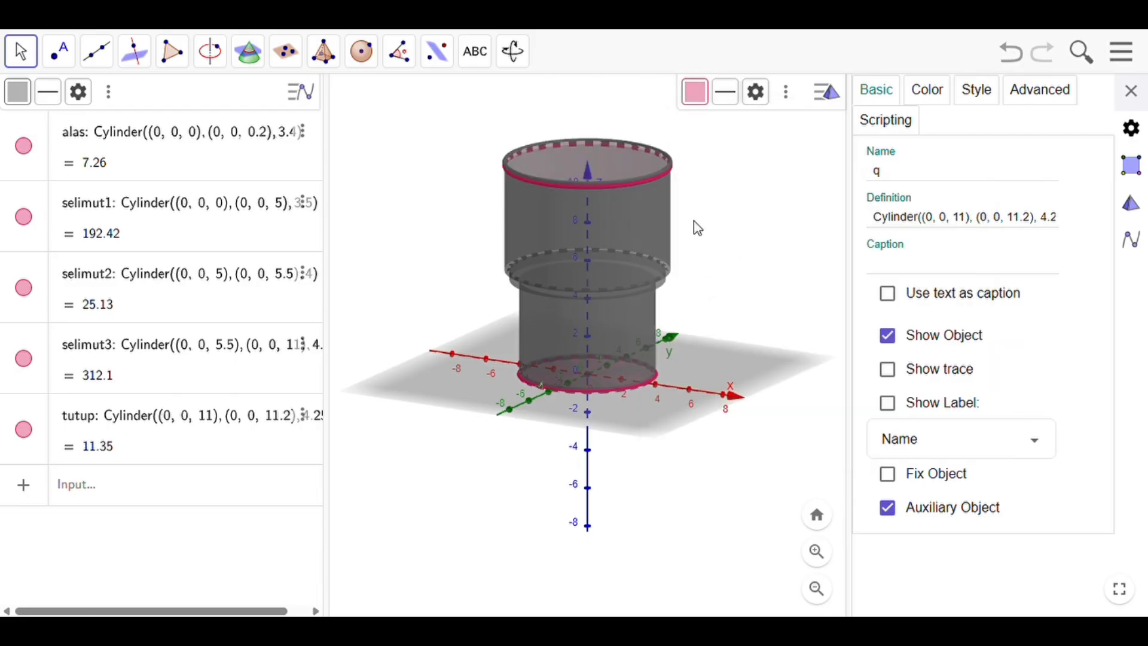
{"action": "left_click", "coordinate": [640, 183]}
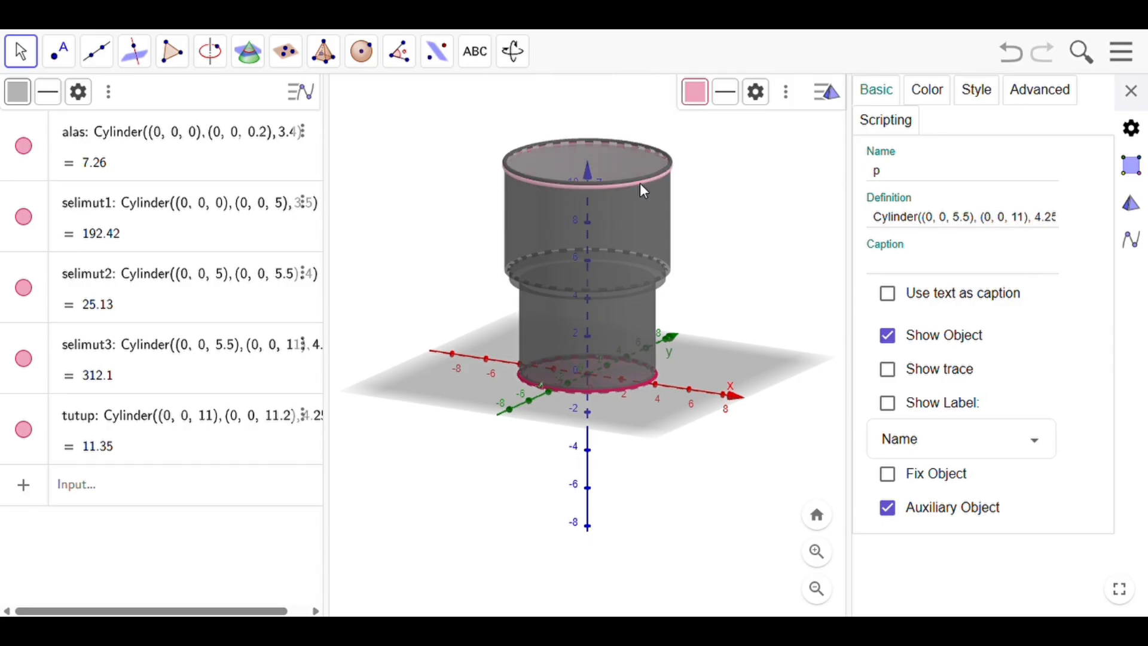
{"action": "right_click", "coordinate": [641, 183]}
{"action": "left_click", "coordinate": [700, 270]}
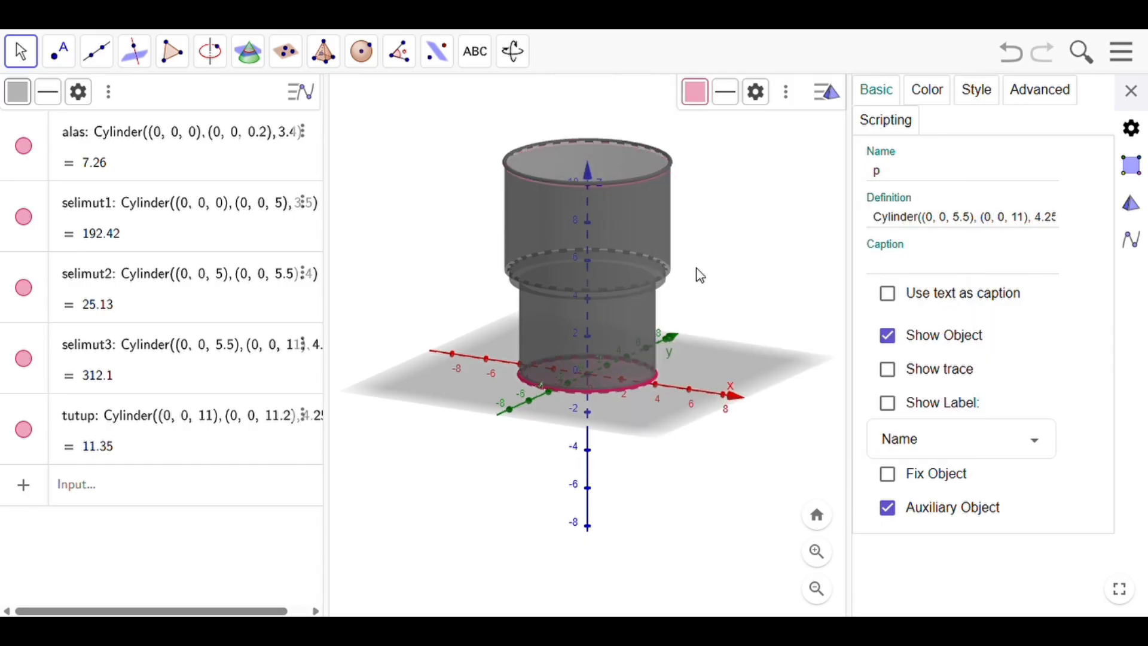
Step: Inspect the side surface of the tutup cylinder and the stacked object from a lower viewing angle
{"action": "left_click", "coordinate": [650, 180]}
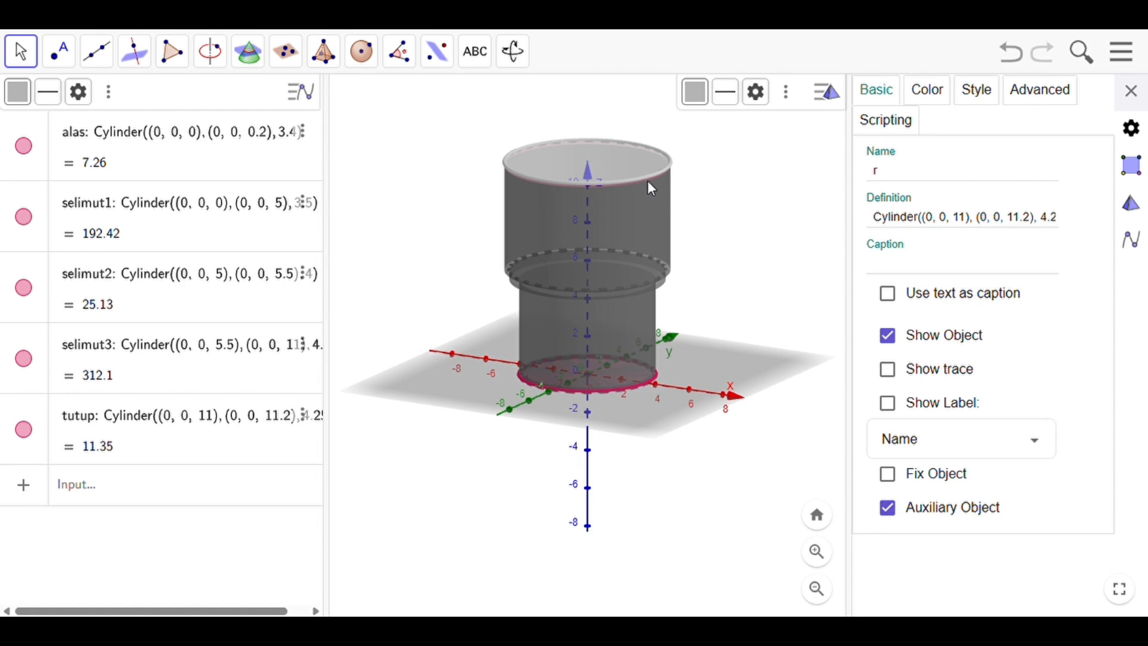
{"action": "left_click", "coordinate": [648, 181]}
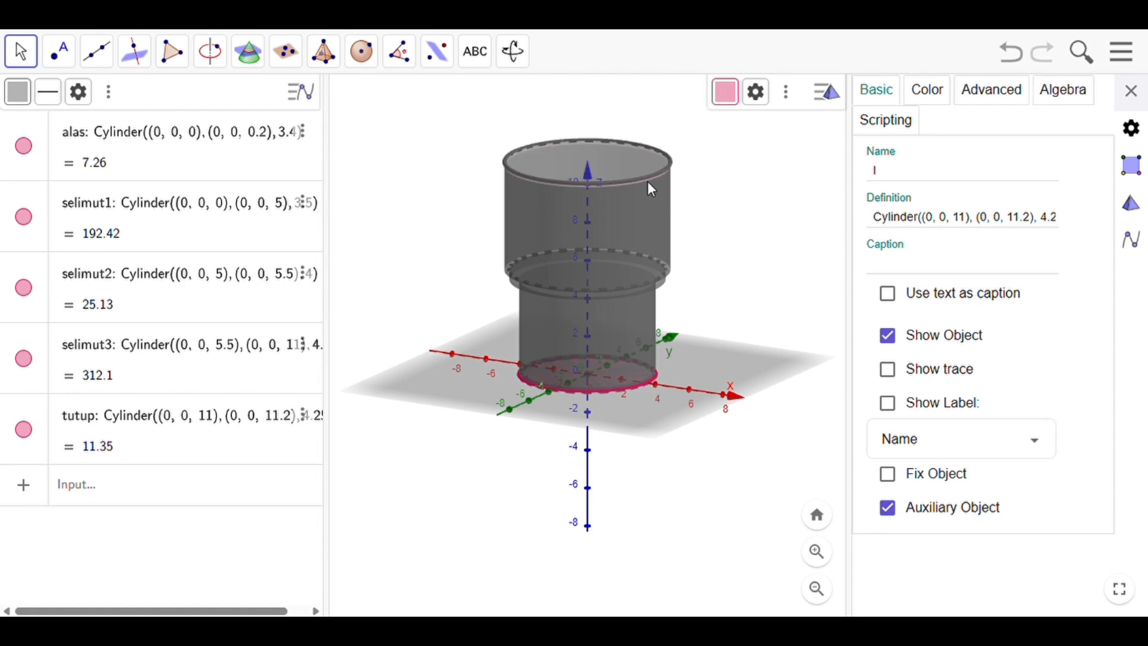
{"action": "right_click", "coordinate": [648, 181]}
{"action": "key", "text": "Escape"}
{"action": "left_click", "coordinate": [716, 213]}
{"action": "mouse_move", "coordinate": [711, 207]}
{"action": "left_mouse_down"}
{"action": "mouse_move", "coordinate": [697, 208]}
{"action": "mouse_move", "coordinate": [712, 194]}
{"action": "mouse_move", "coordinate": [723, 205]}
{"action": "left_mouse_up"}
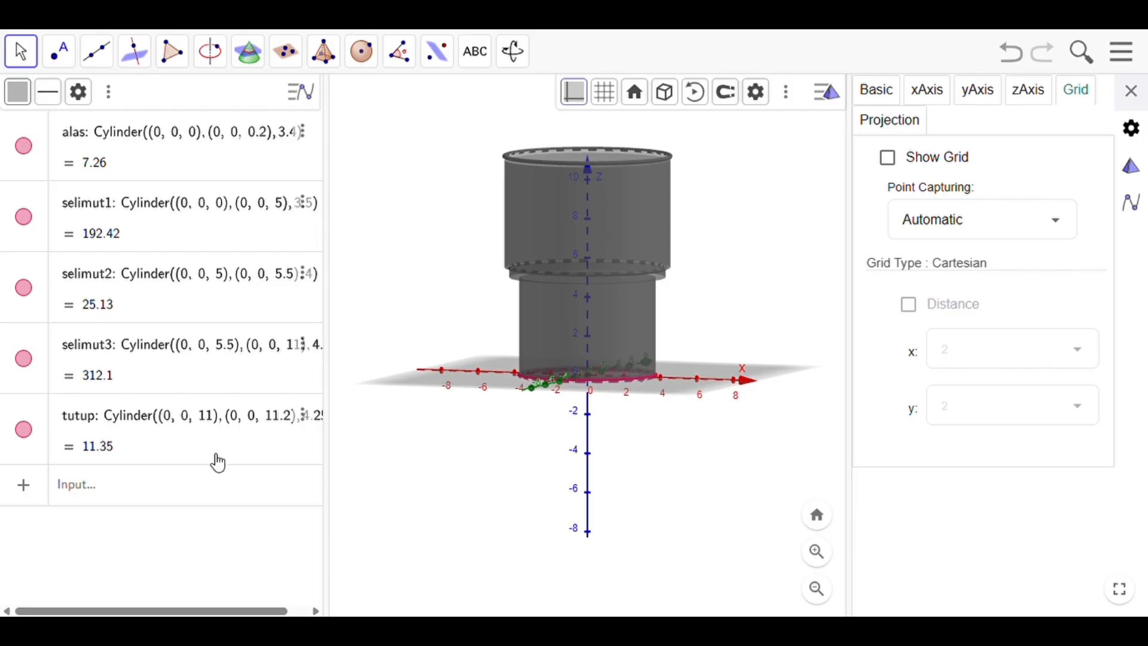
Step: Create a cylinder named grip with endpoints (0, 0, 5.5) and (0, 0, 10) and radius 4.25
{"action": "left_click", "coordinate": [200, 492]}
{"action": "type", "text": "g"}
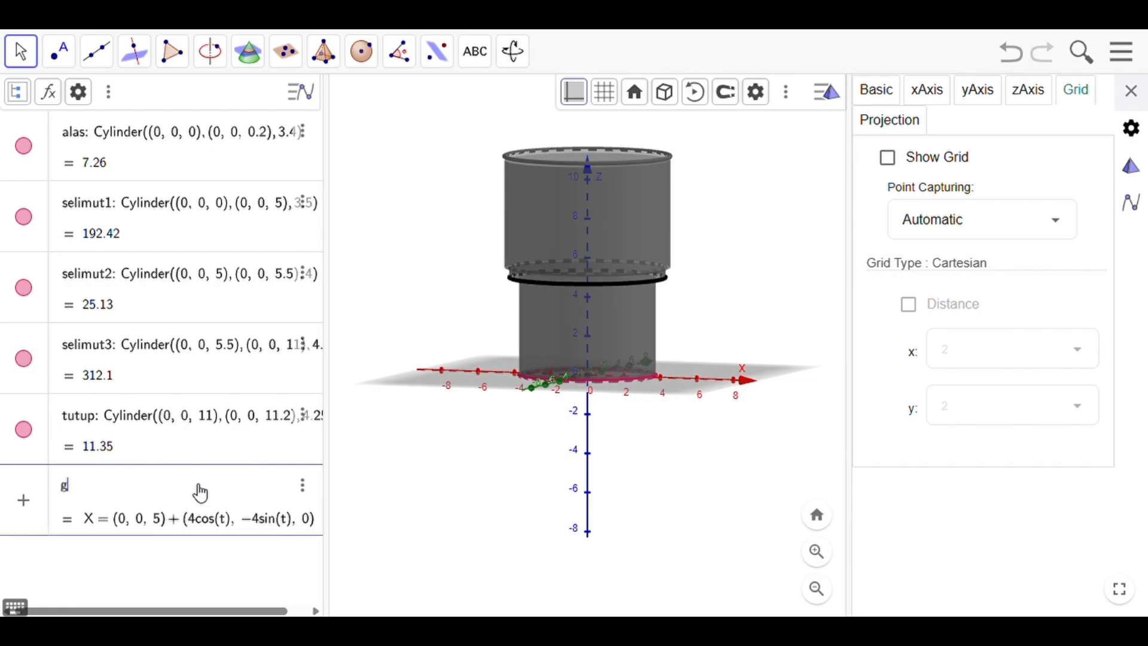
{"action": "type", "text": "rip = "}
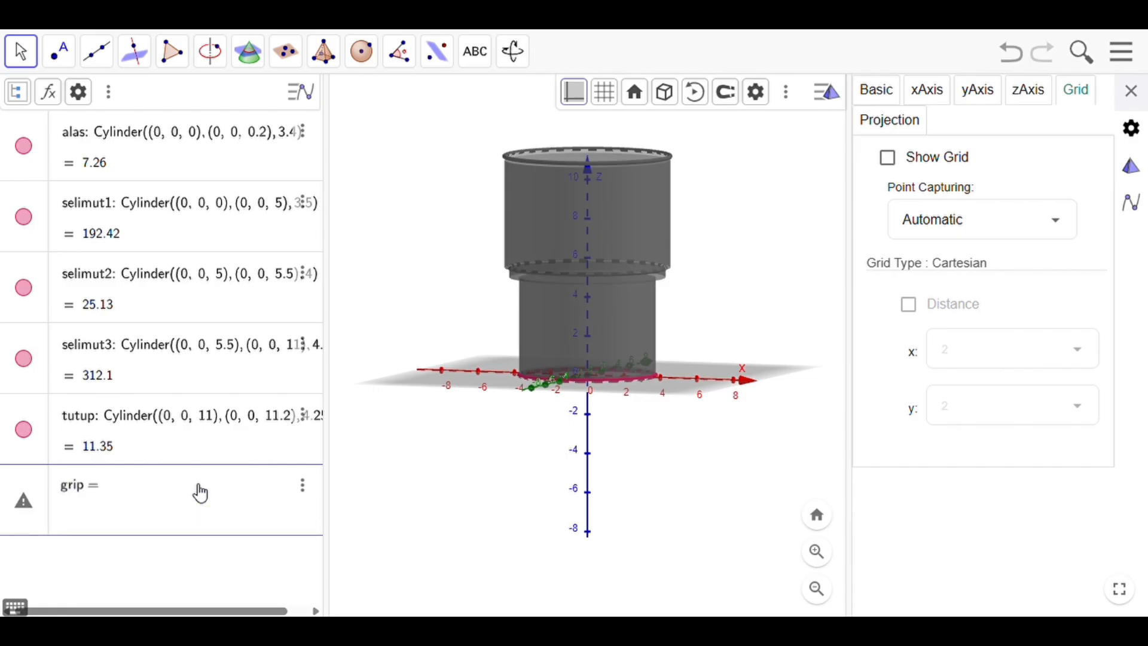
{"action": "type", "text": "Cylinder"}
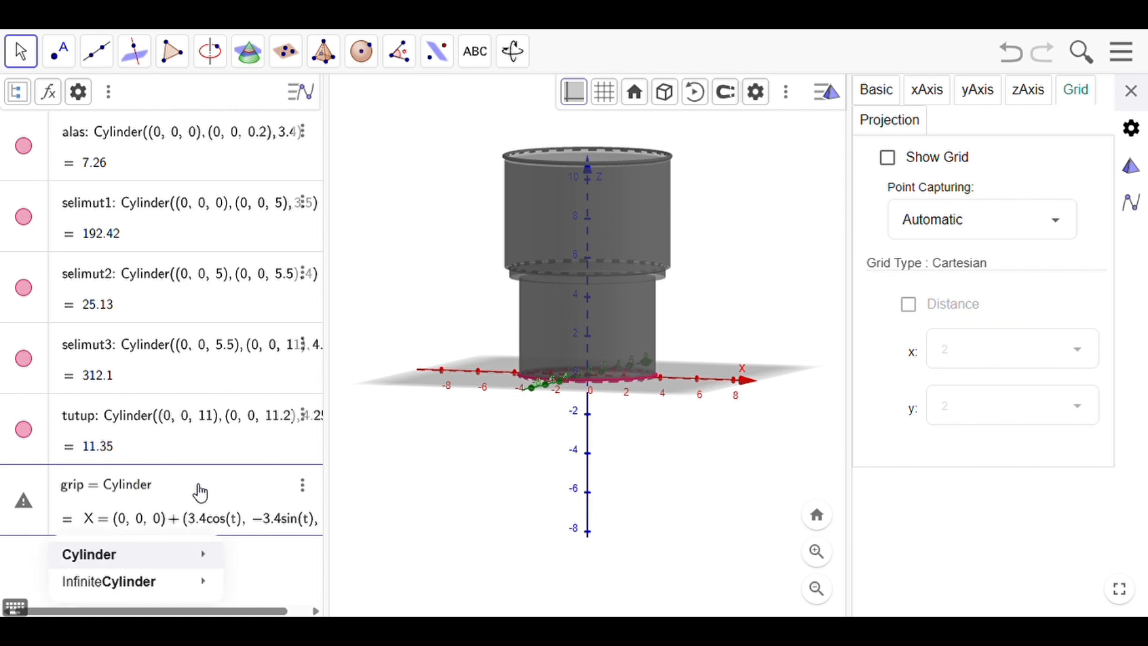
{"action": "type", "text": "(("}
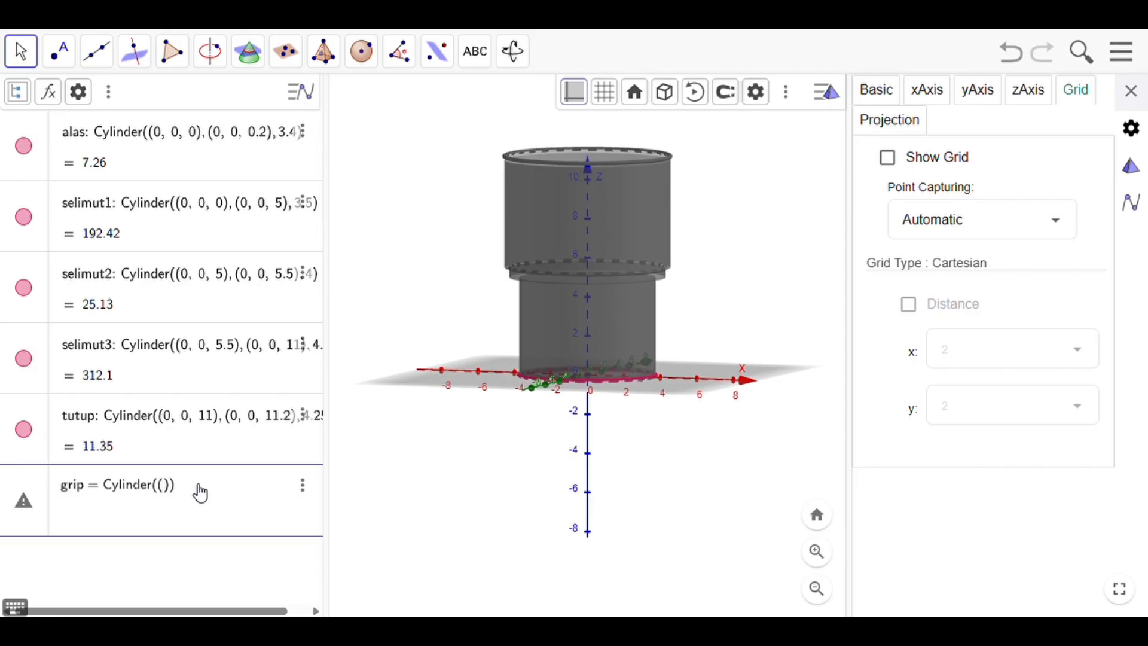
{"action": "type", "text": "0,0,5.5),(0,0"}
{"action": "type", "text": "10"}
{"action": "key", "text": "BackSpace"}
{"action": "key", "text": "BackSpace"}
{"action": "type", "text": ",10),"}
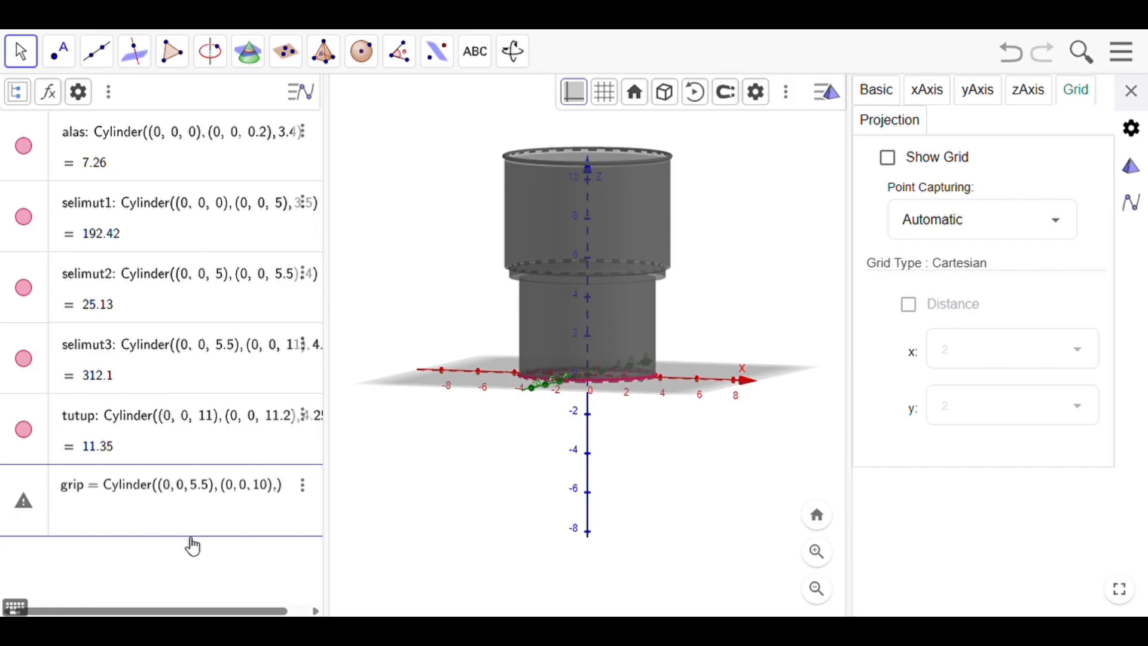
{"action": "type", "text": "4.2"}
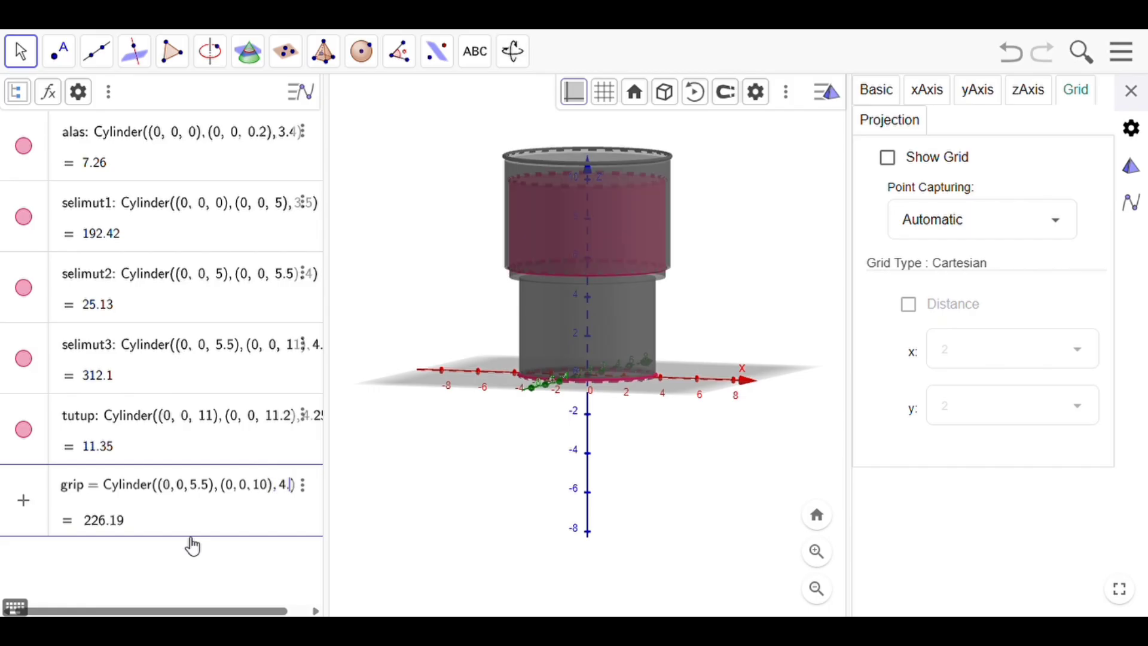
{"action": "type", "text": "5"}
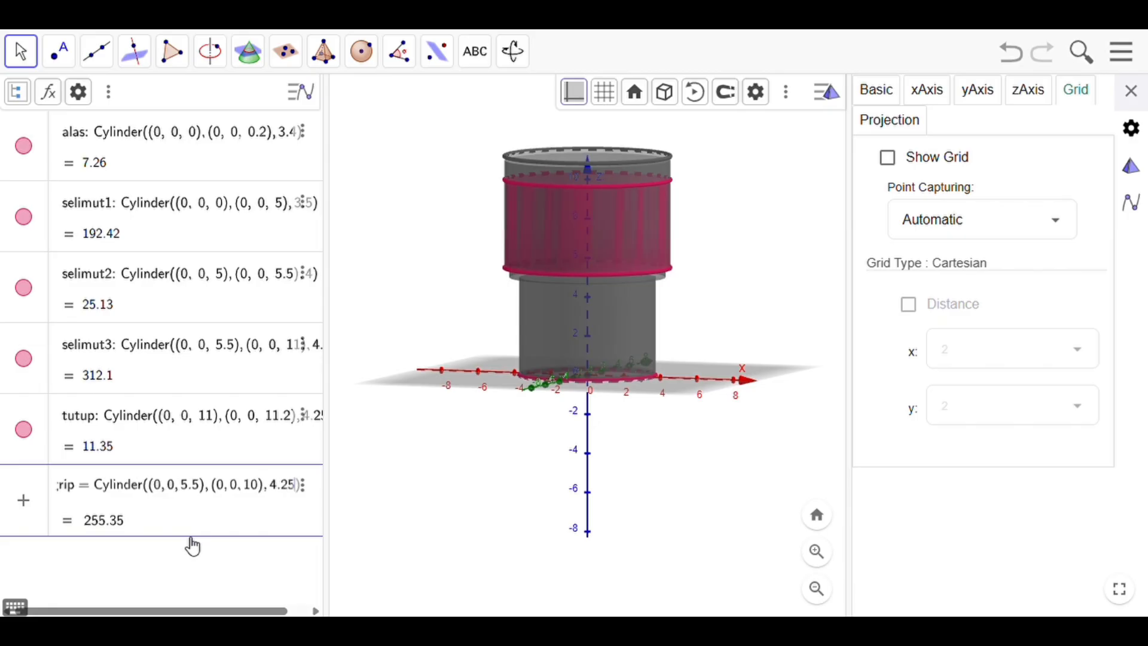
{"action": "key", "text": "Return"}
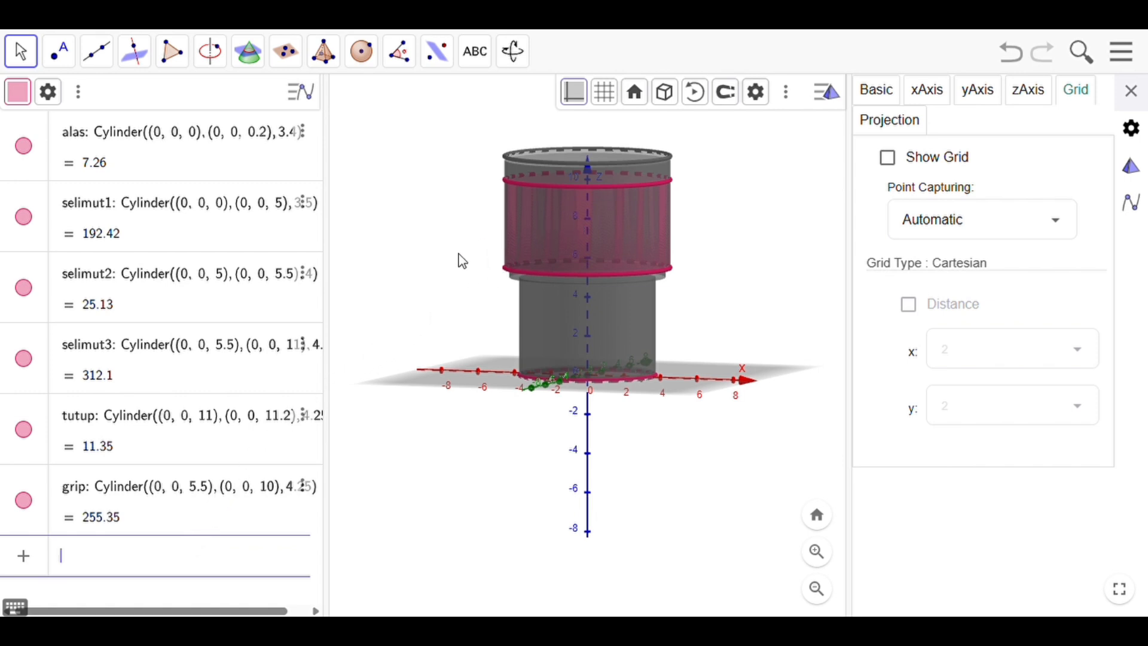
Step: Colour the side surface of the grip cylinder brown and set its opacity to 95
{"action": "left_click", "coordinate": [590, 223]}
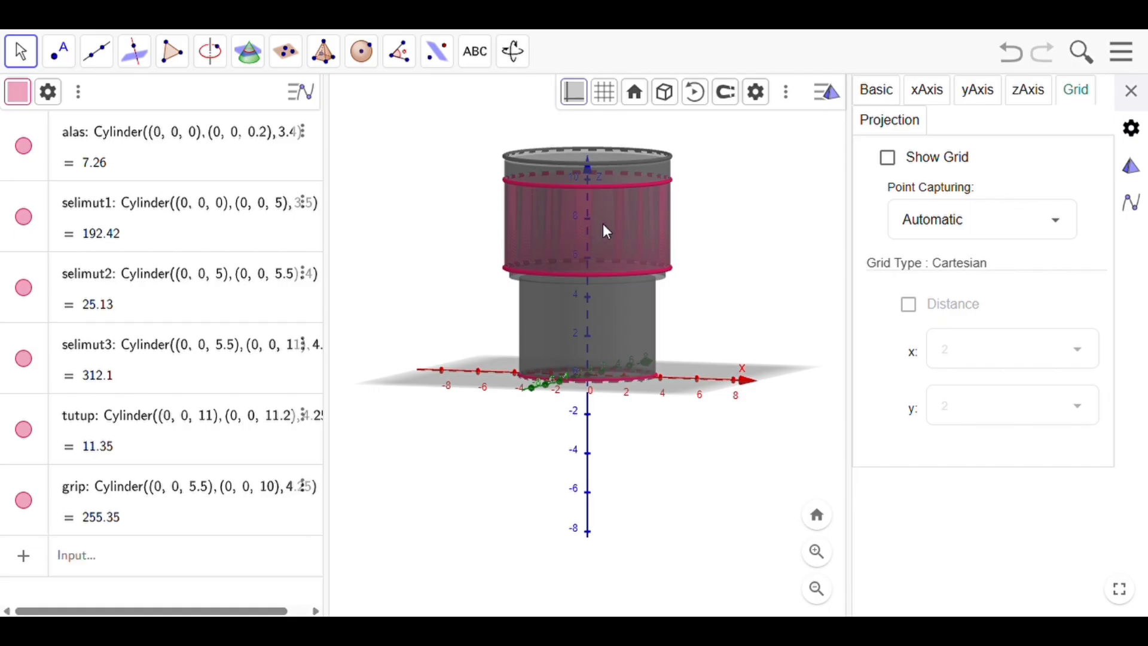
{"action": "left_click", "coordinate": [604, 226]}
{"action": "left_click", "coordinate": [733, 101]}
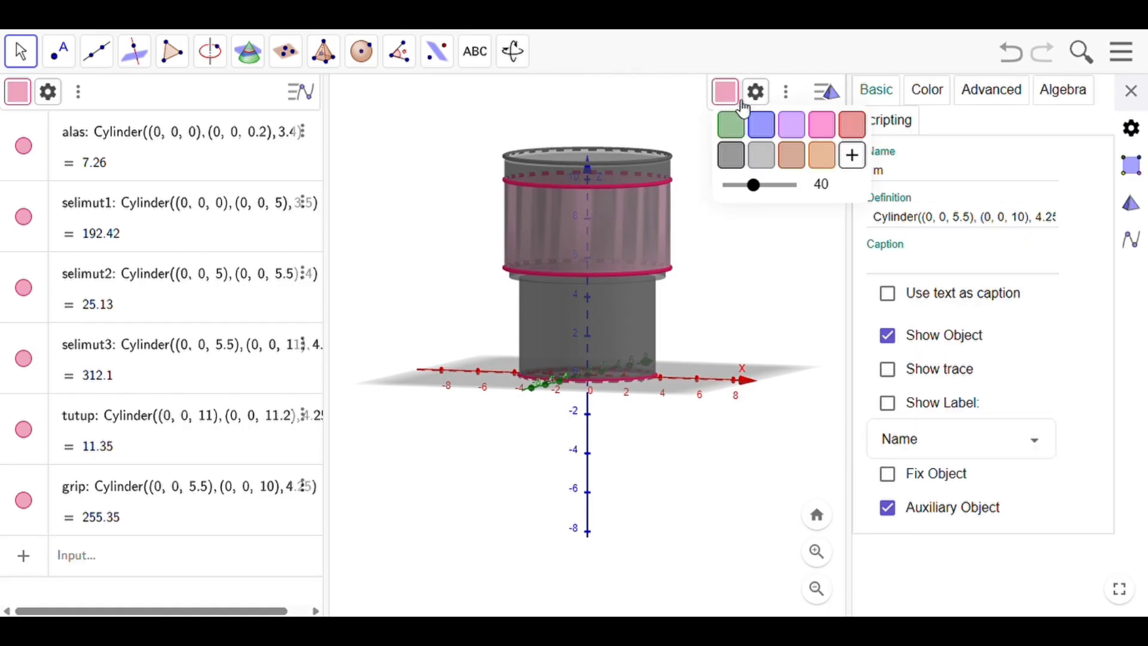
{"action": "left_click", "coordinate": [795, 156]}
{"action": "left_click", "coordinate": [790, 189]}
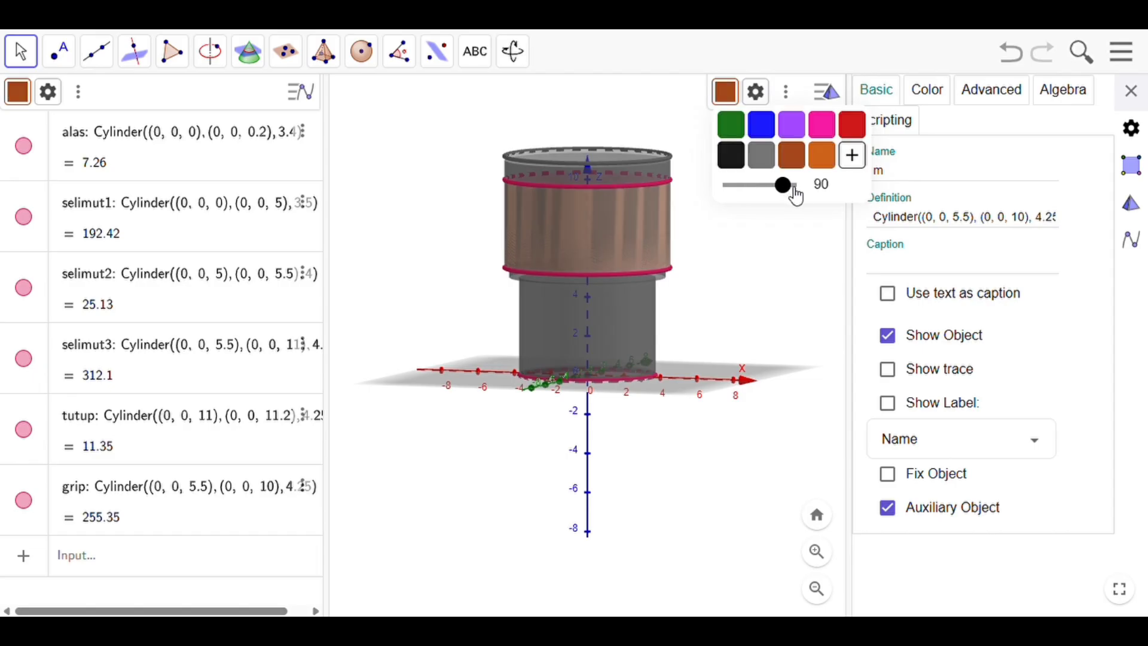
{"action": "left_click_drag", "start_coordinate": [795, 188], "coordinate": [792, 191]}
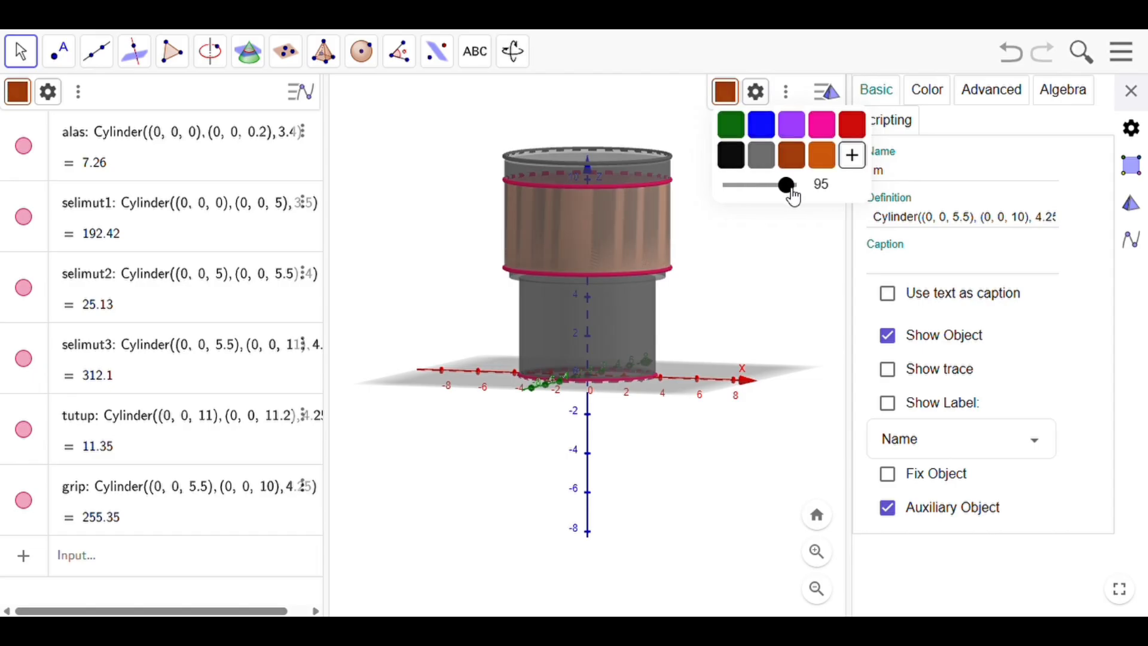
{"action": "left_click", "coordinate": [676, 202]}
Step: Set the top circle of the grip cylinder to line thickness 2 and colour it brown with opacity 95
{"action": "left_click", "coordinate": [652, 185]}
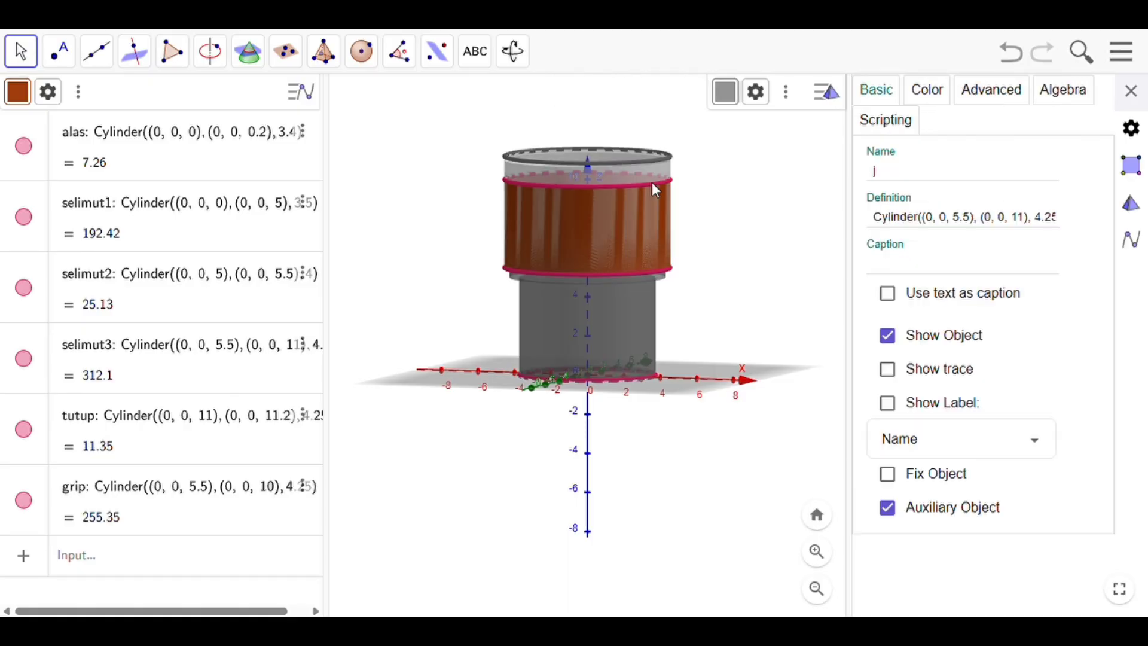
{"action": "left_click", "coordinate": [652, 184]}
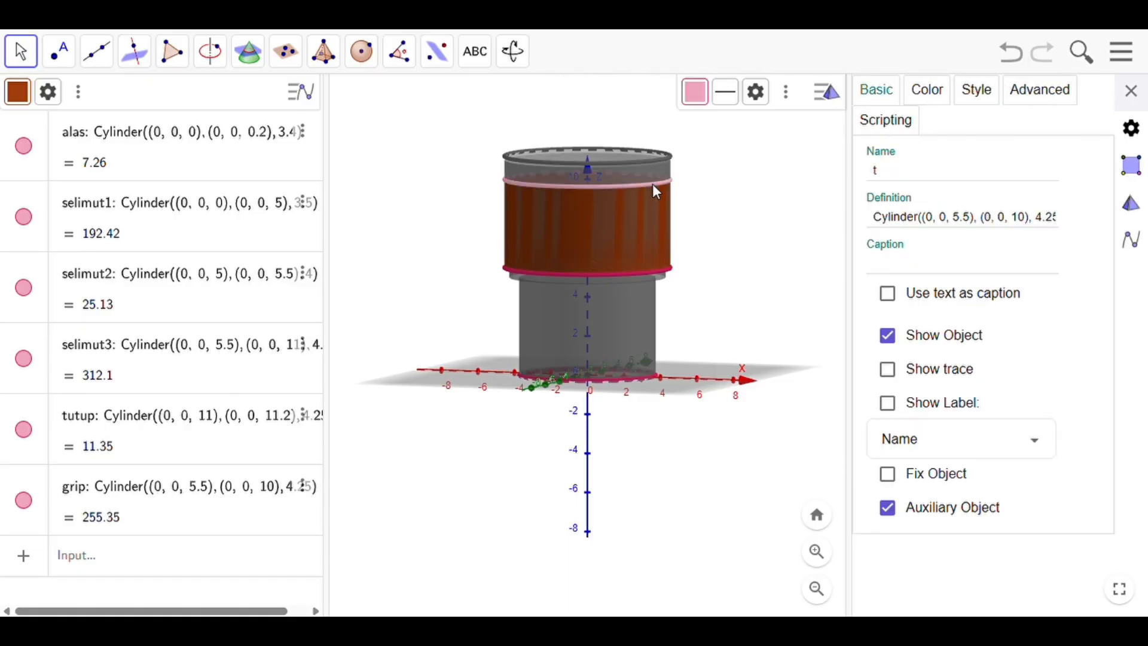
{"action": "right_click", "coordinate": [653, 185]}
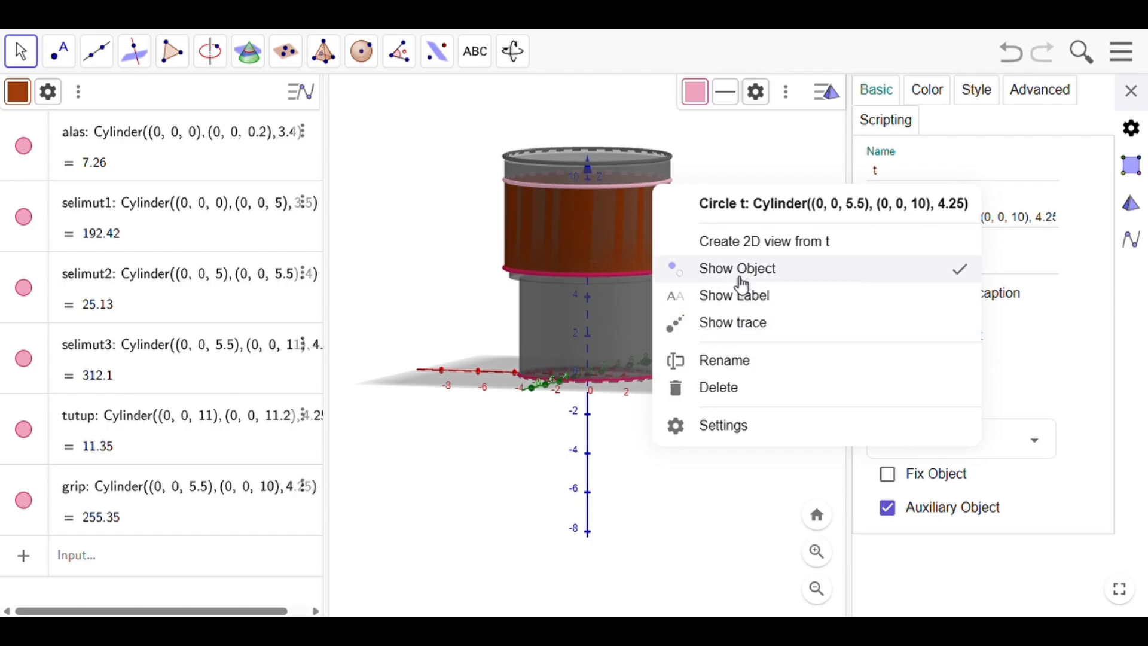
{"action": "left_click", "coordinate": [731, 95]}
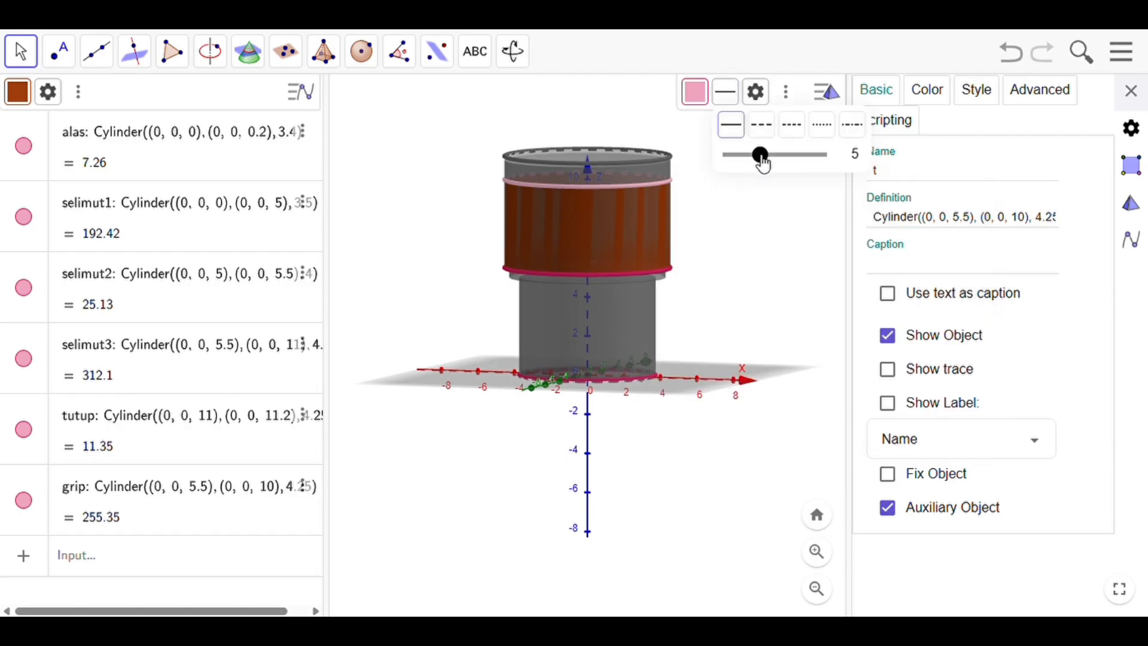
{"action": "left_click_drag", "start_coordinate": [764, 164], "coordinate": [746, 164]}
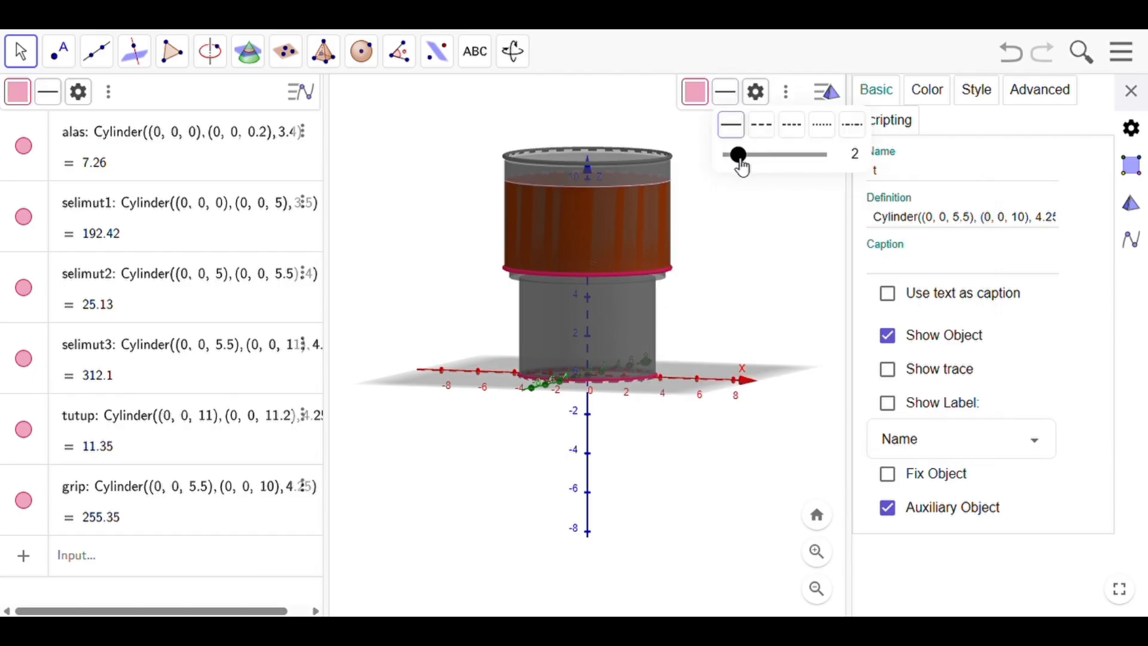
{"action": "left_click", "coordinate": [700, 94]}
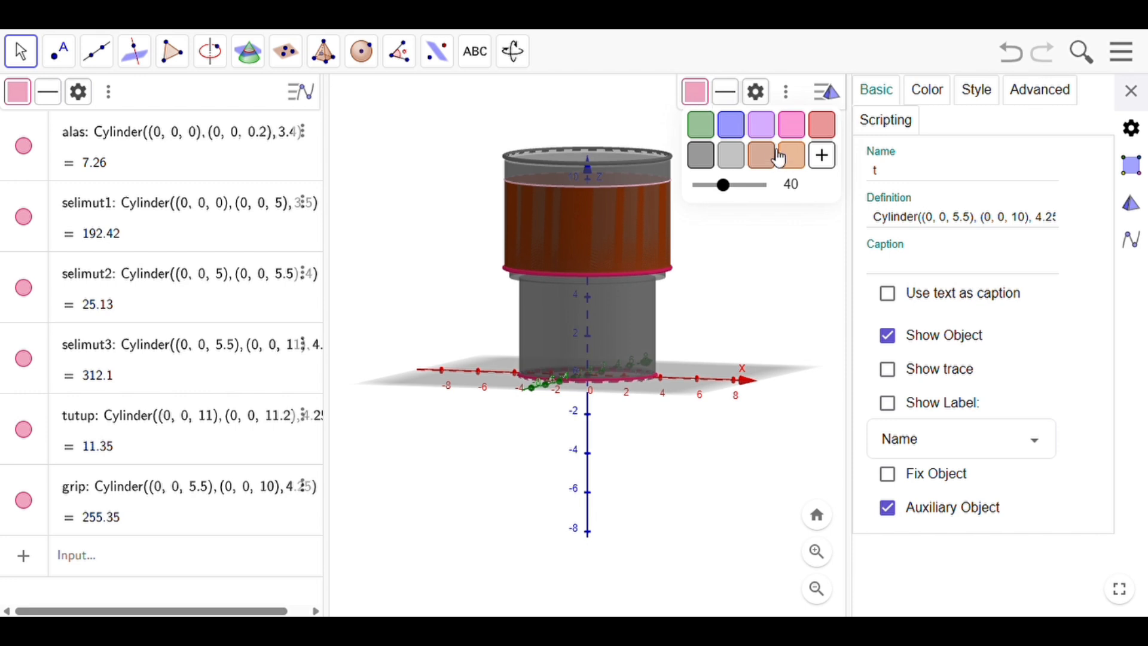
{"action": "left_click_drag", "start_coordinate": [732, 186], "coordinate": [764, 197]}
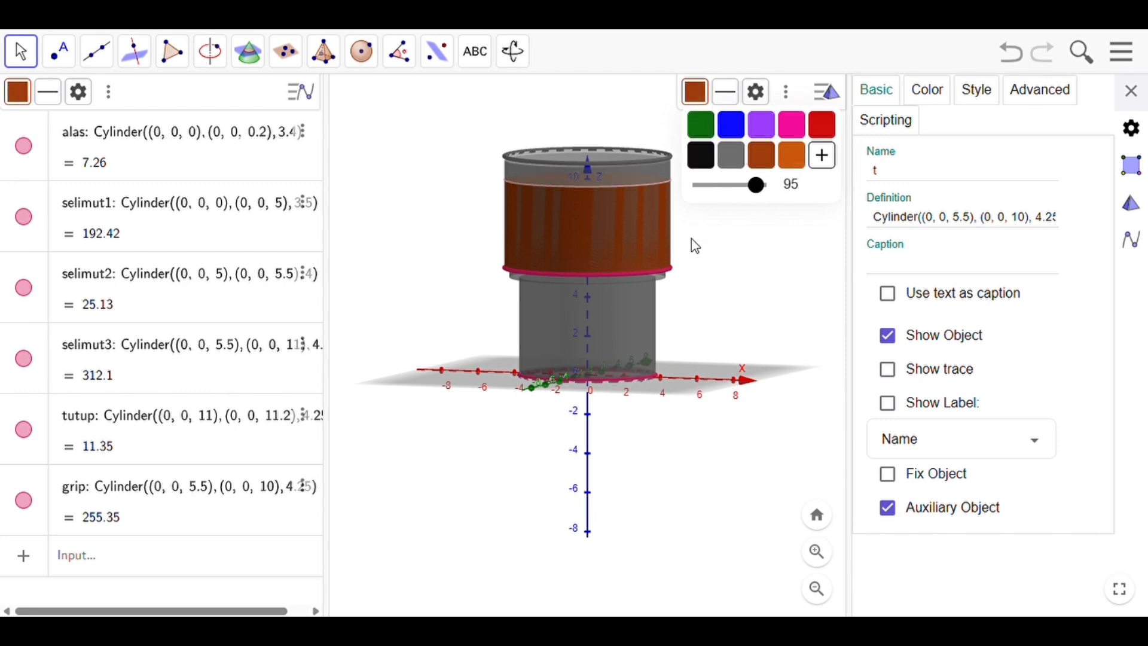
Step: Set the bottom circle of the grip cylinder to line thickness 2 and colour it brown with opacity 95
{"action": "left_click", "coordinate": [669, 275]}
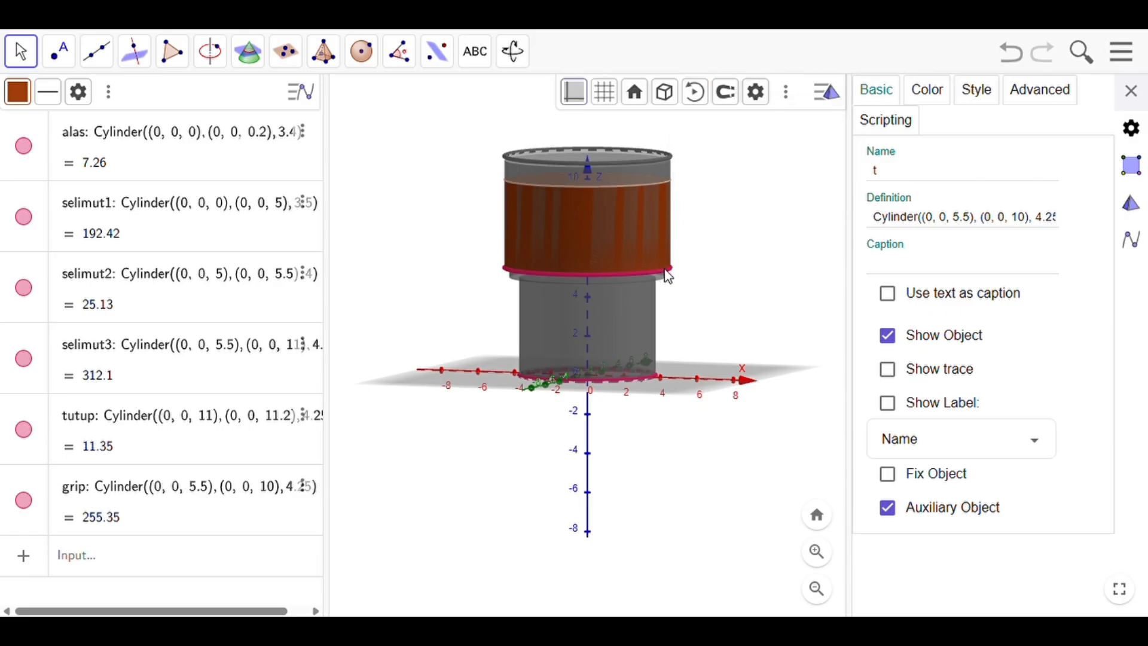
{"action": "left_click", "coordinate": [719, 105]}
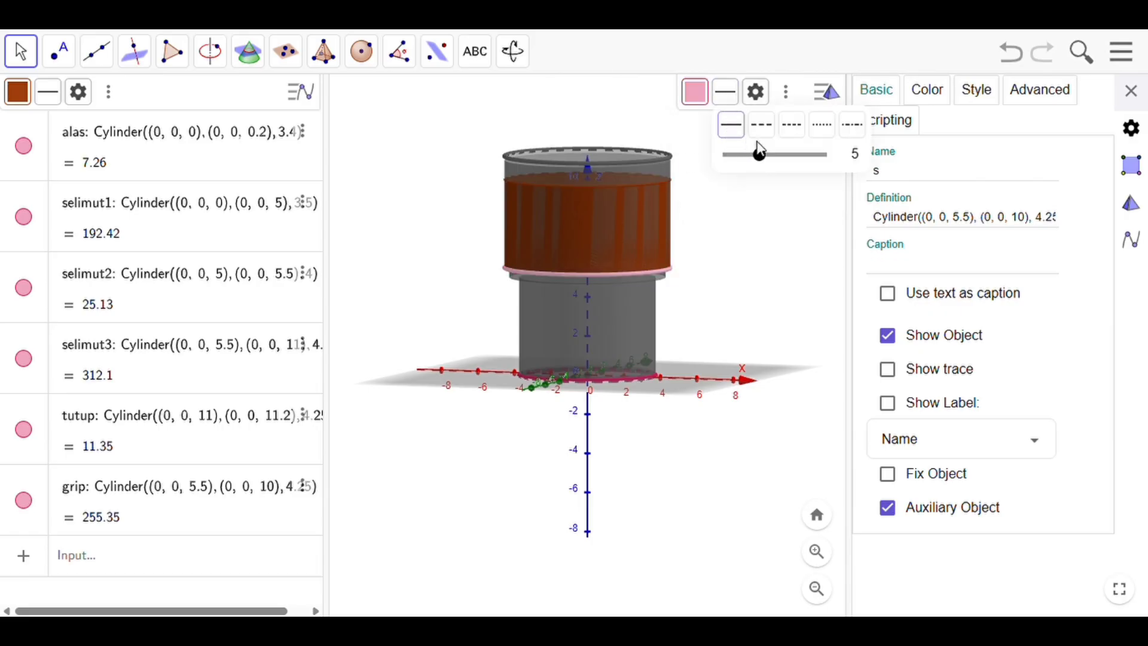
{"action": "left_click_drag", "start_coordinate": [761, 155], "coordinate": [738, 159]}
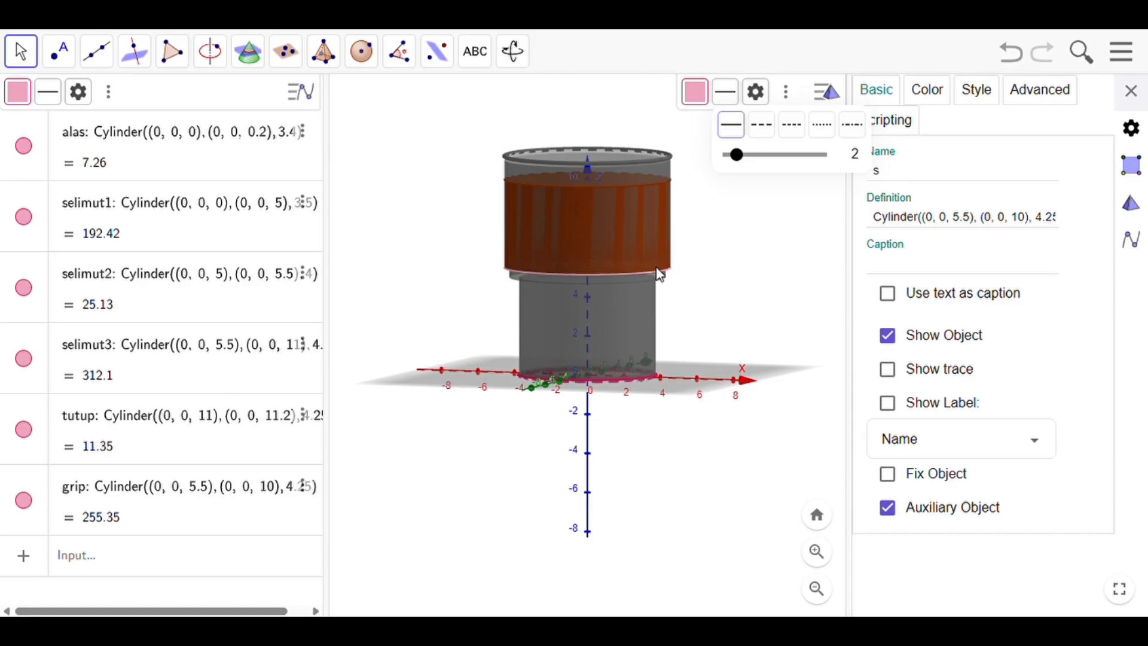
{"action": "left_click", "coordinate": [699, 100]}
{"action": "left_click", "coordinate": [762, 159]}
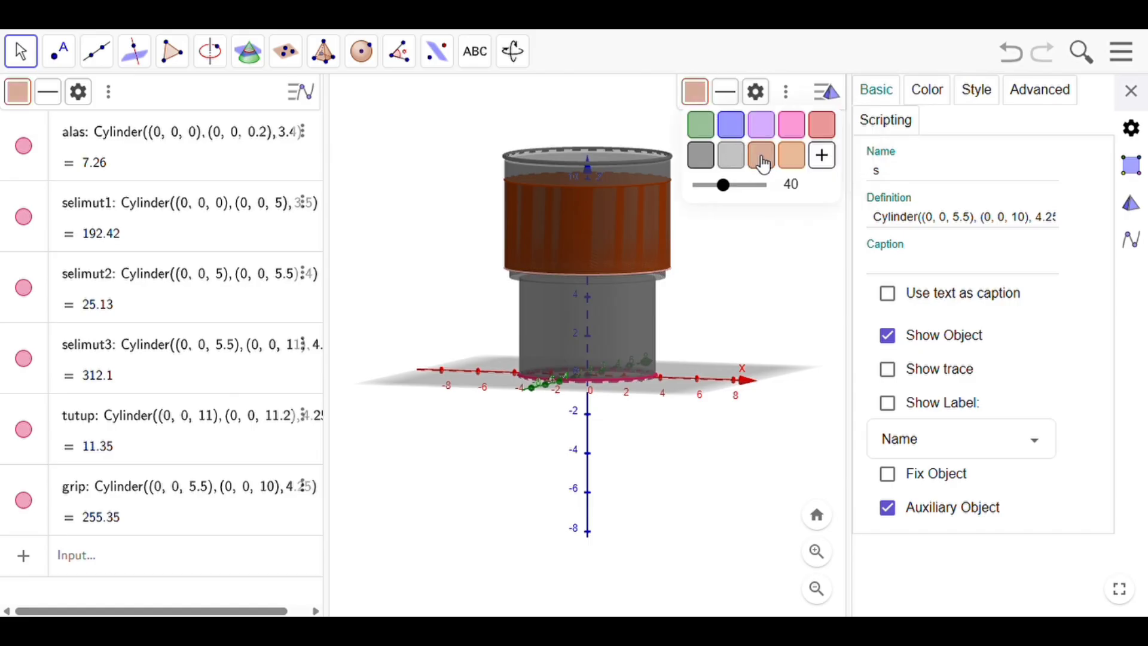
{"action": "left_click_drag", "start_coordinate": [738, 190], "coordinate": [760, 199]}
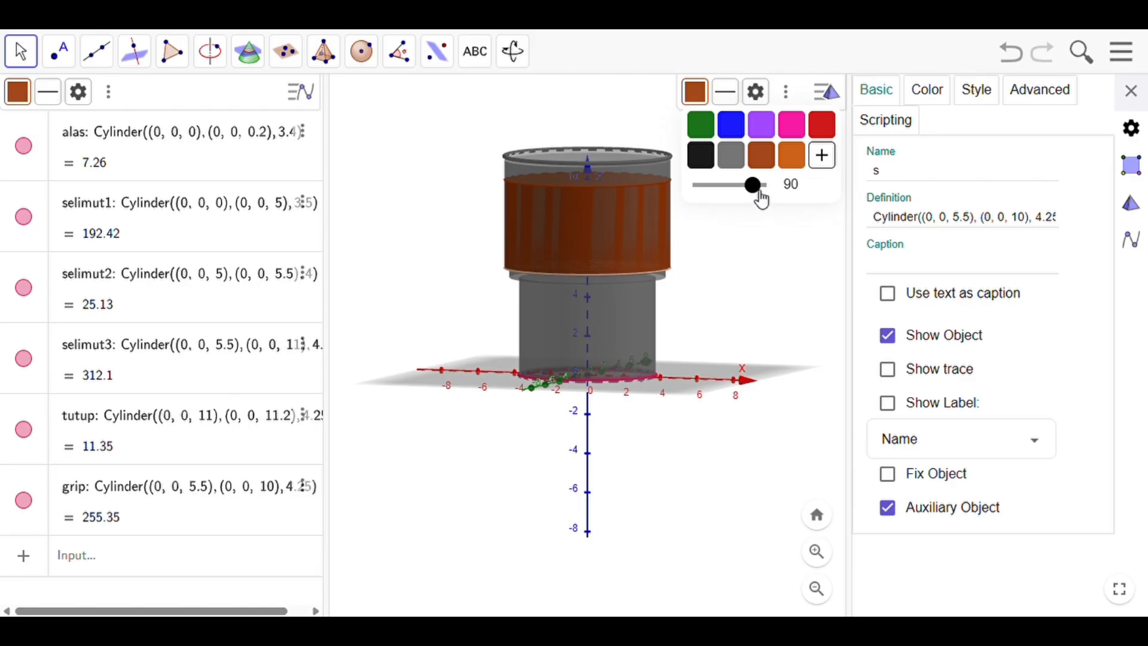
{"action": "left_click_drag", "start_coordinate": [764, 196], "coordinate": [763, 202]}
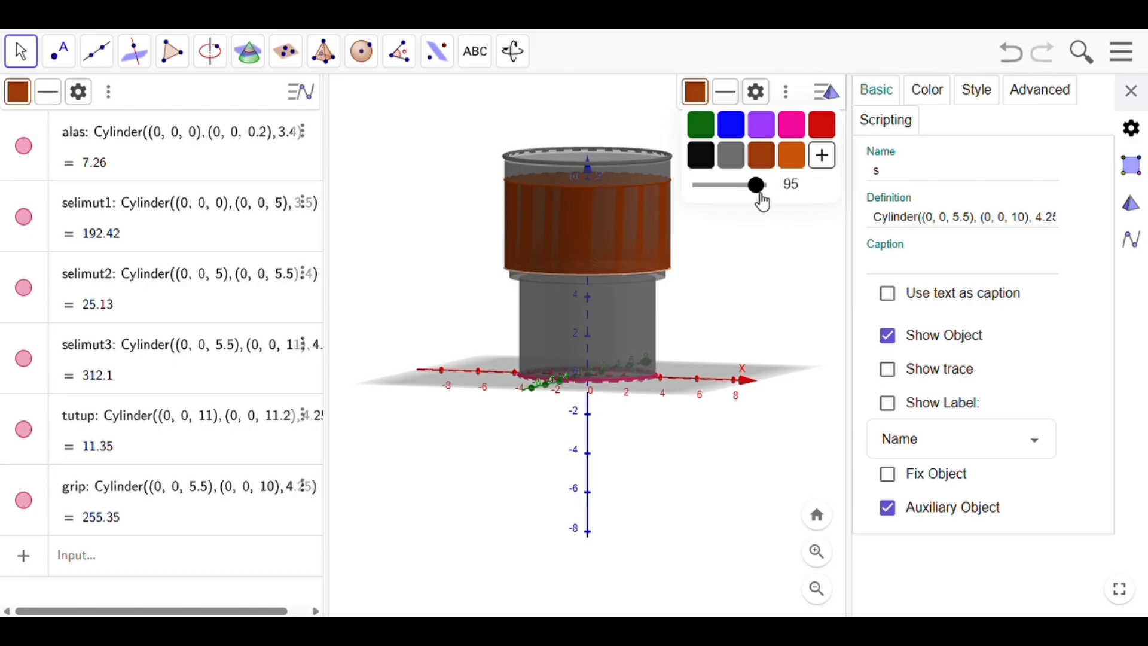
{"action": "left_click", "coordinate": [715, 246]}
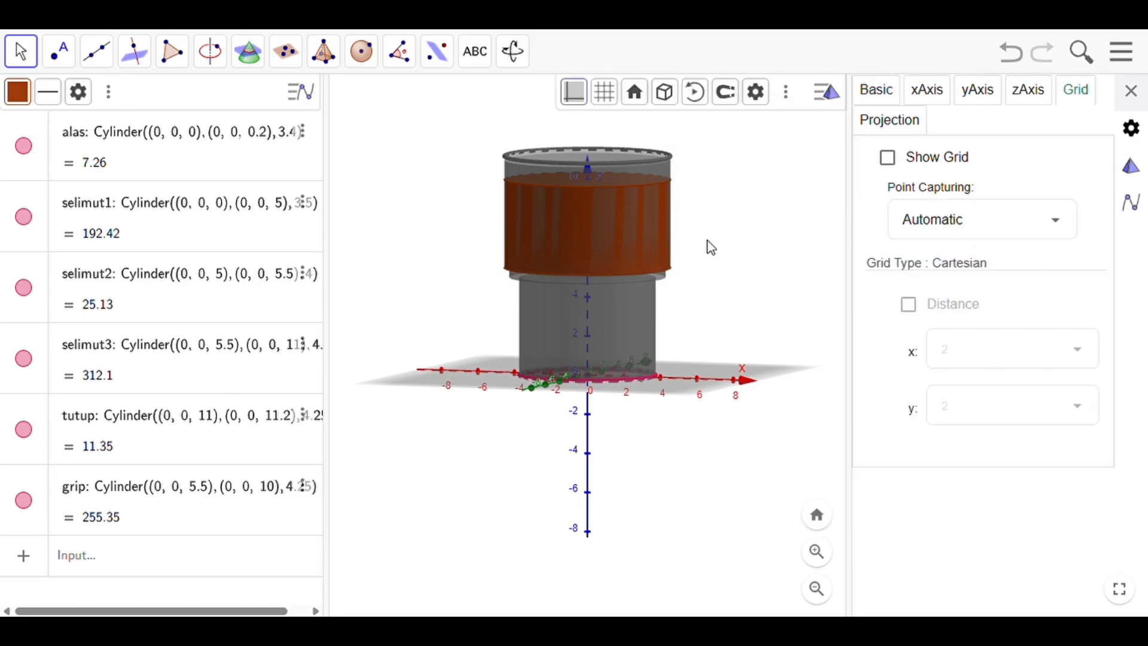
{"action": "left_click", "coordinate": [662, 189]}
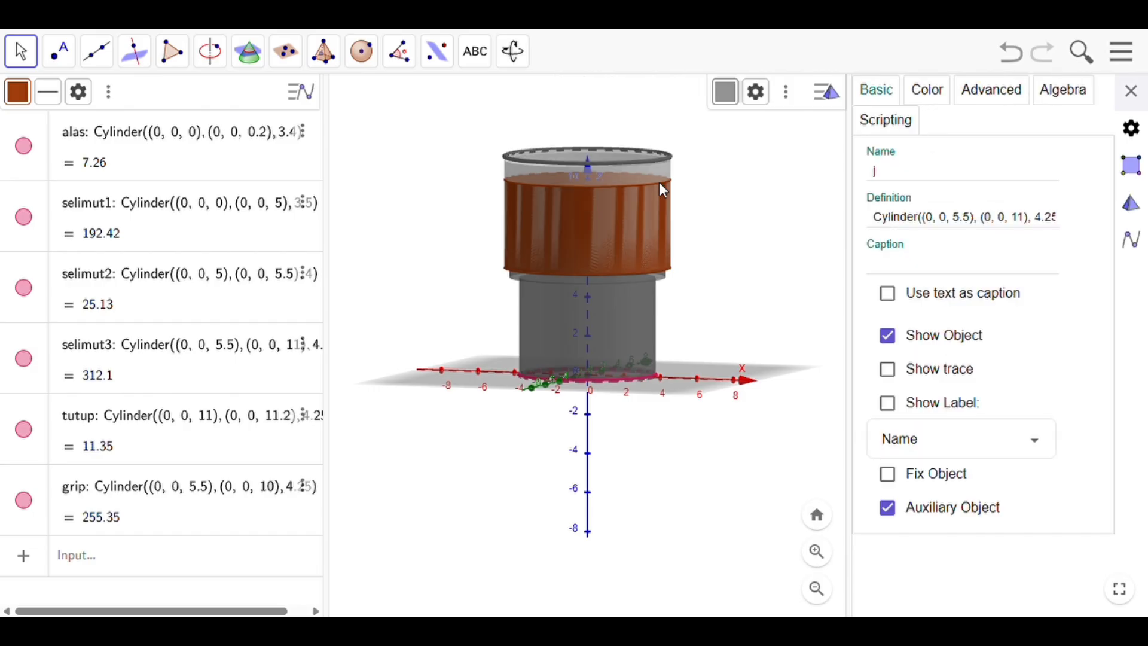
{"action": "mouse_move", "coordinate": [694, 219]}
{"action": "left_mouse_down"}
{"action": "mouse_move", "coordinate": [691, 197]}
{"action": "mouse_move", "coordinate": [697, 213]}
{"action": "left_mouse_up"}
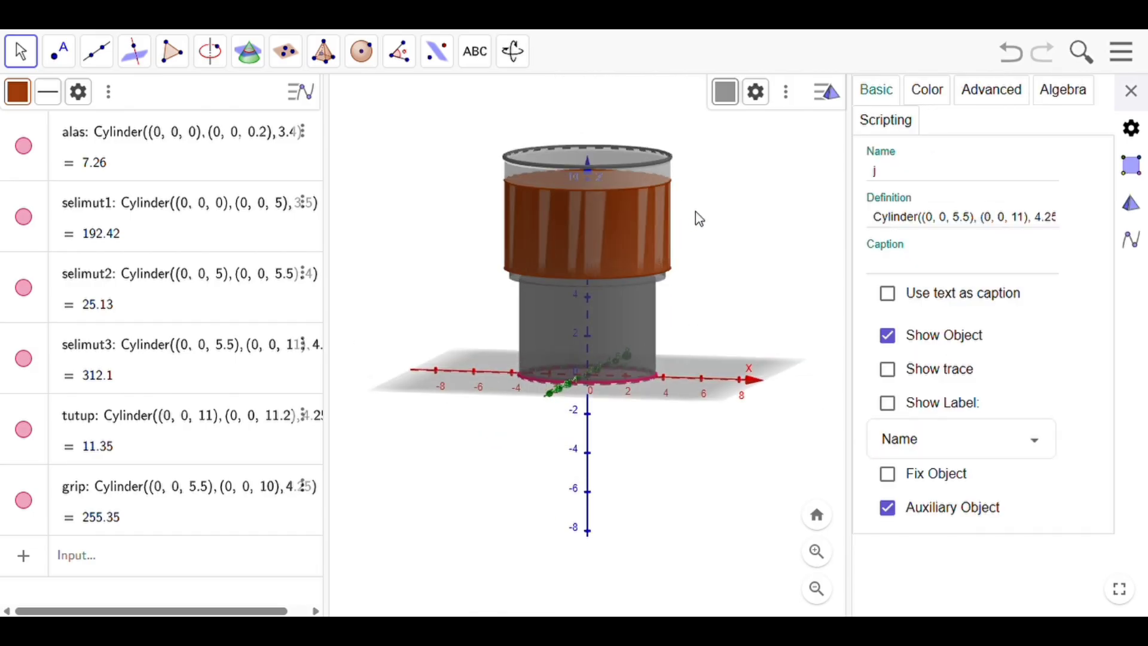
Step: Create a cylinder named sedotan1 with endpoints (0.5, 0, 0) and (0, 0, 11) and radius 0.35
{"action": "left_click", "coordinate": [167, 564]}
{"action": "type", "text": "se"}
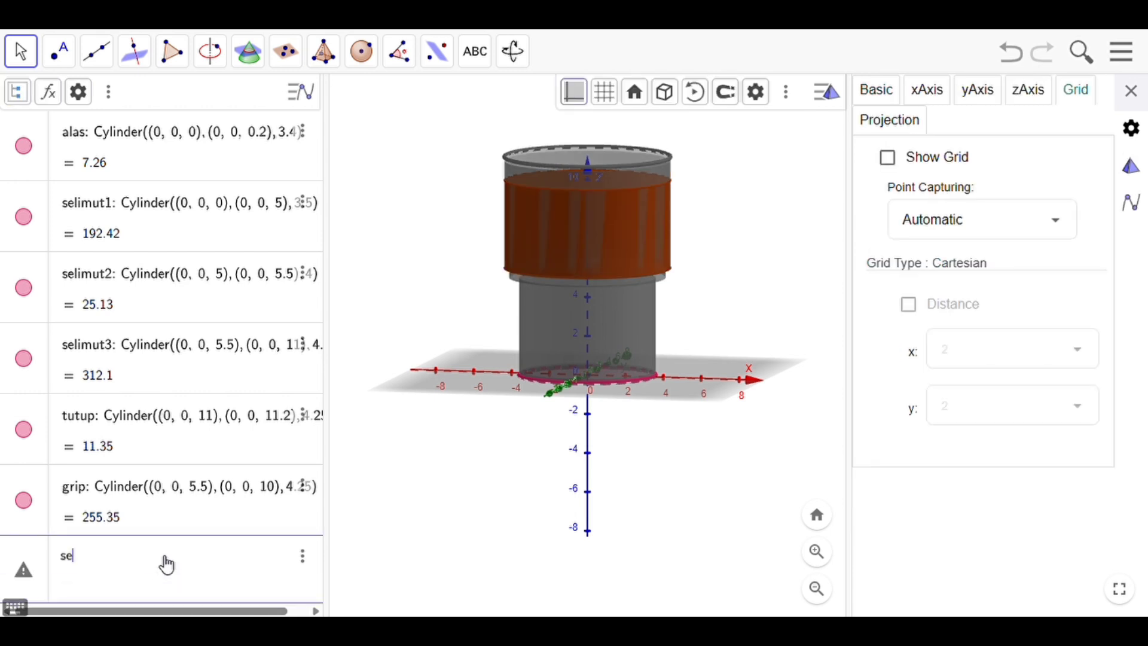
{"action": "type", "text": "dotan1 = Cylin"}
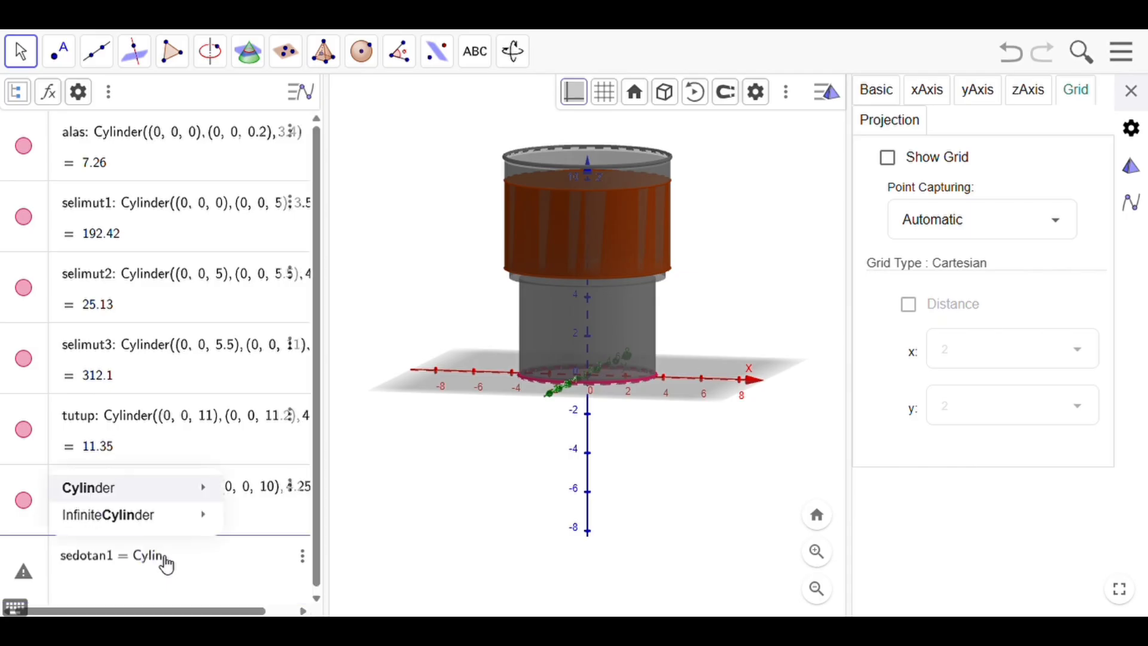
{"action": "type", "text": "der(("}
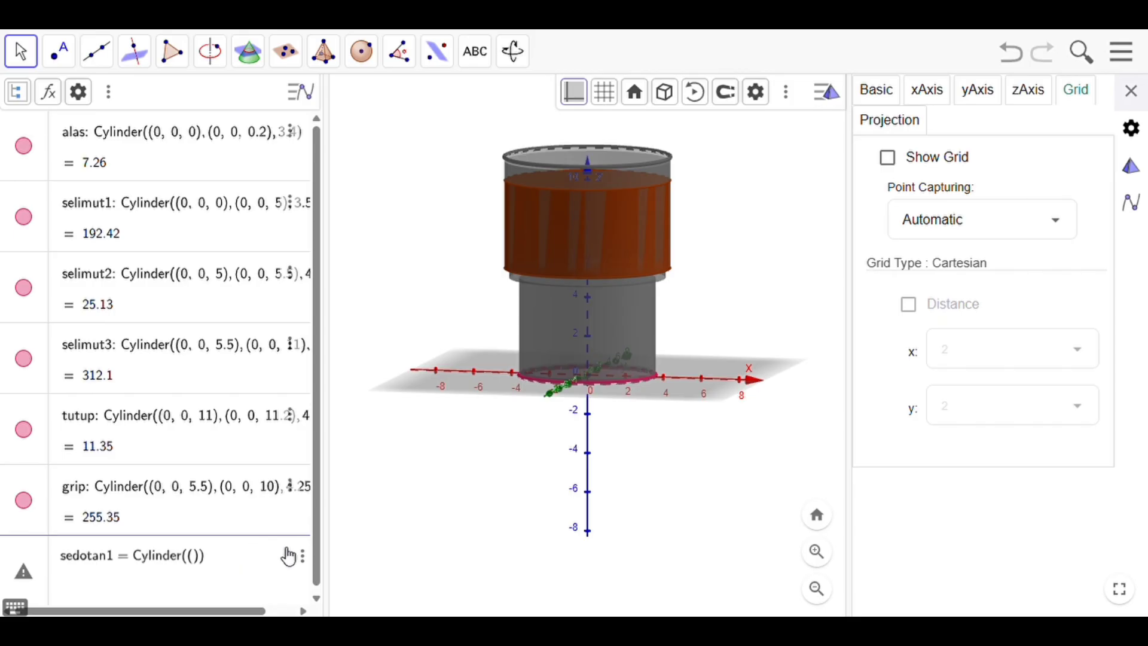
{"action": "left_click", "coordinate": [1131, 91]}
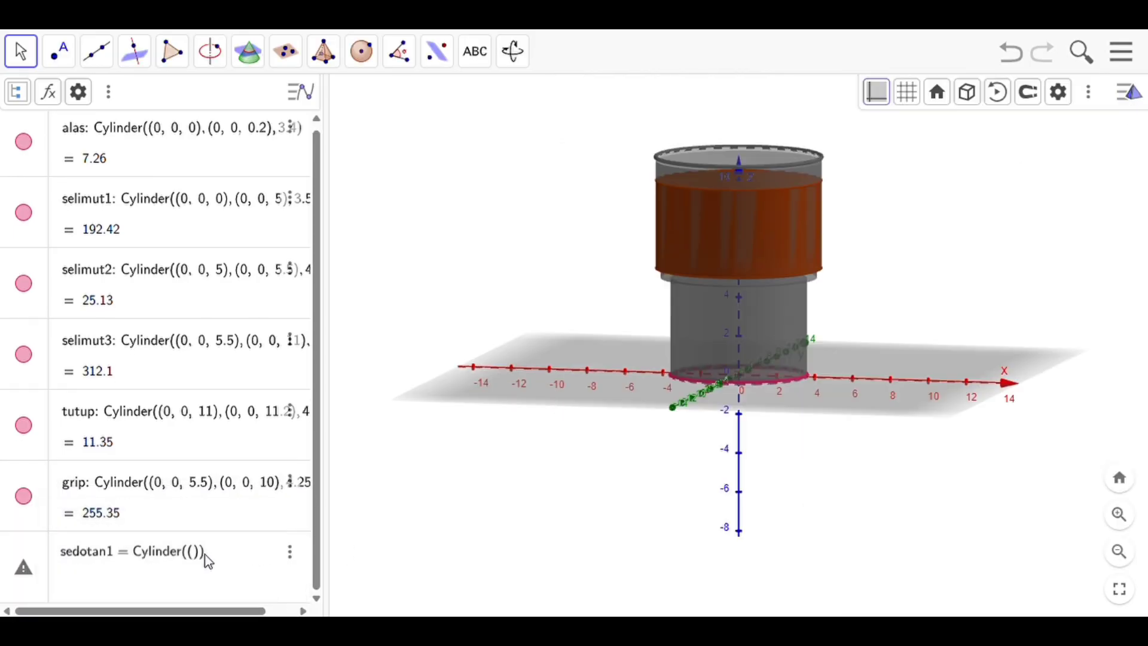
{"action": "left_click", "coordinate": [197, 556]}
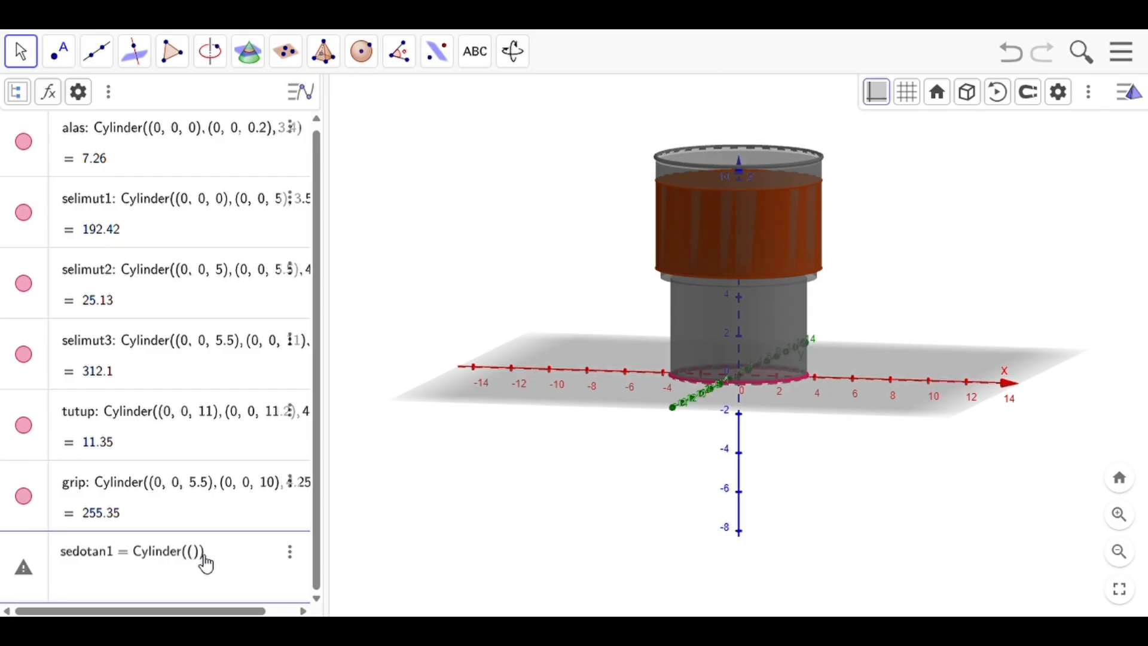
{"action": "type", "text": "0"}
{"action": "type", "text": "5,"}
{"action": "key", "text": "BackSpace"}
{"action": "key", "text": "BackSpace"}
{"action": "key", "text": "BackSpace"}
{"action": "type", "text": ".5, 0, 0), ("}
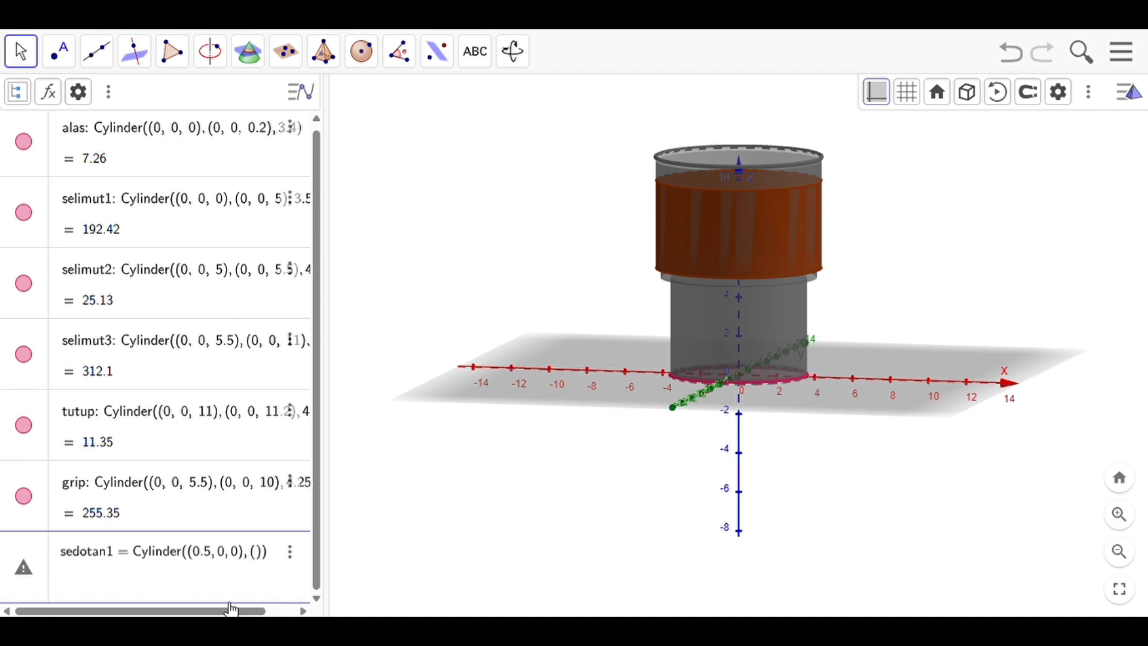
{"action": "type", "text": "0, 0, "}
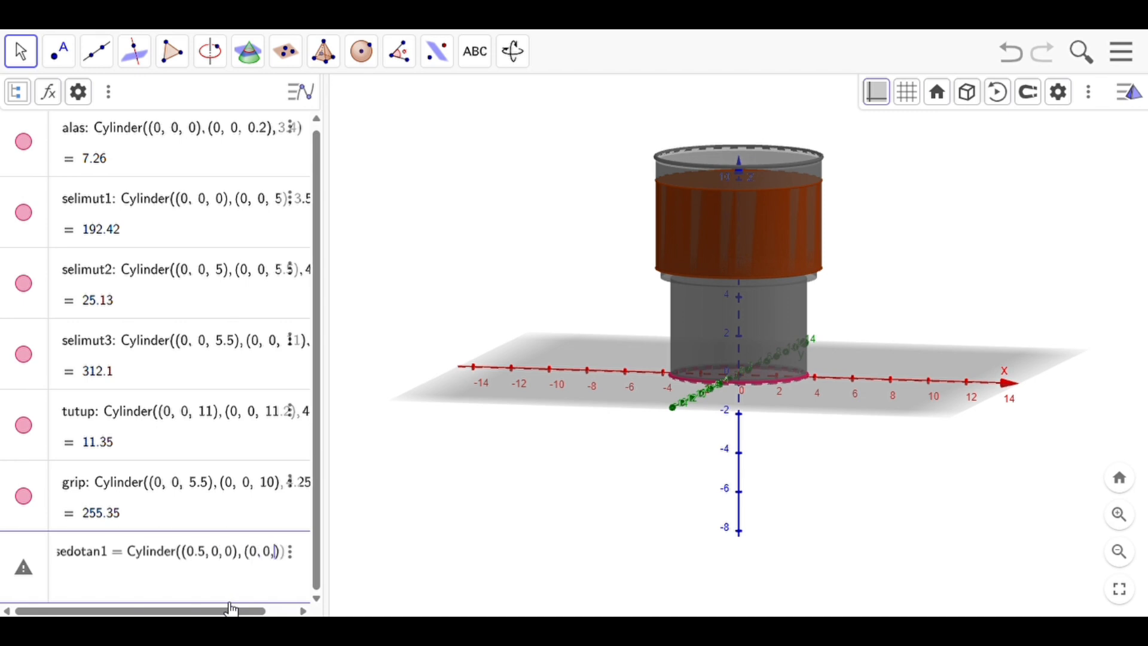
{"action": "type", "text": "11), "}
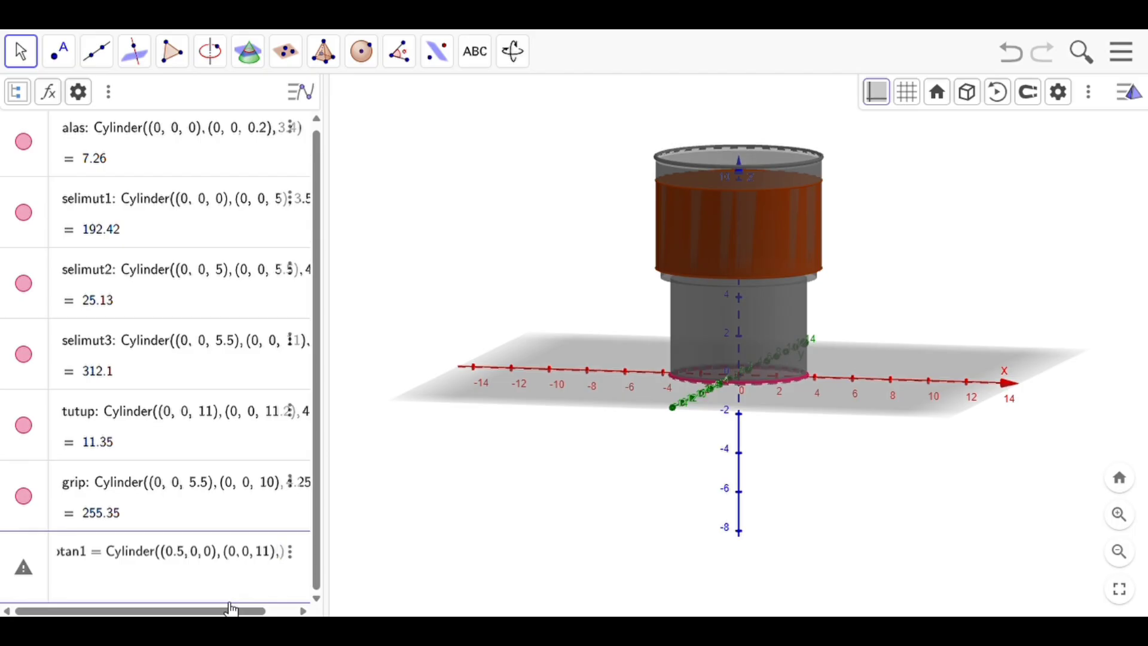
{"action": "type", "text": "0.35"}
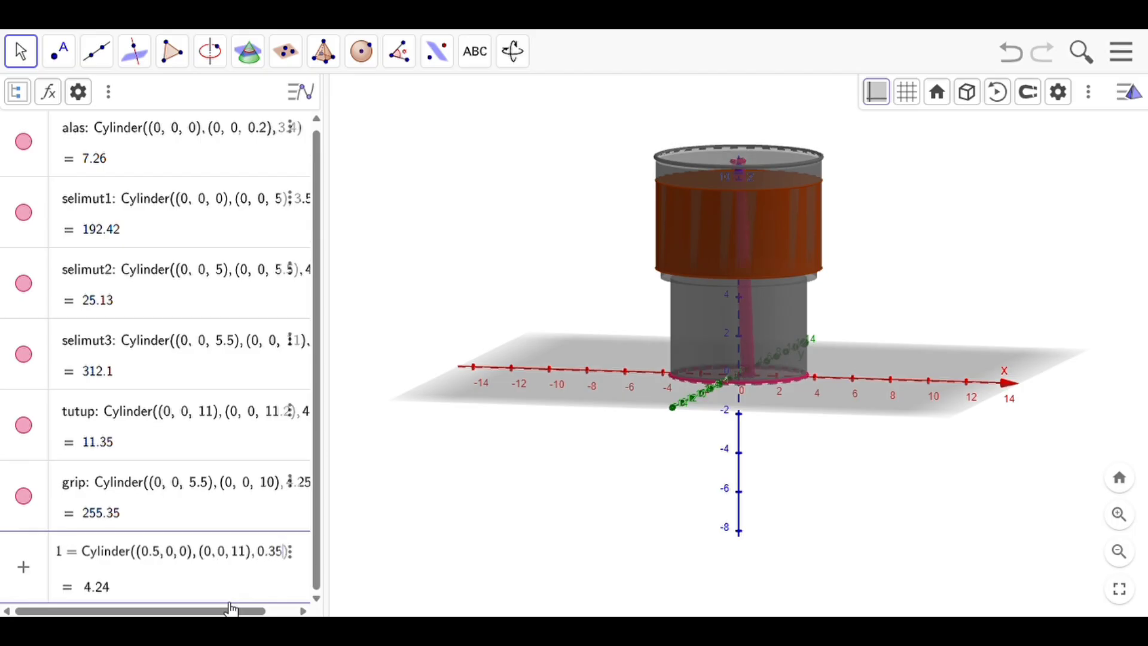
{"action": "key", "text": "Return"}
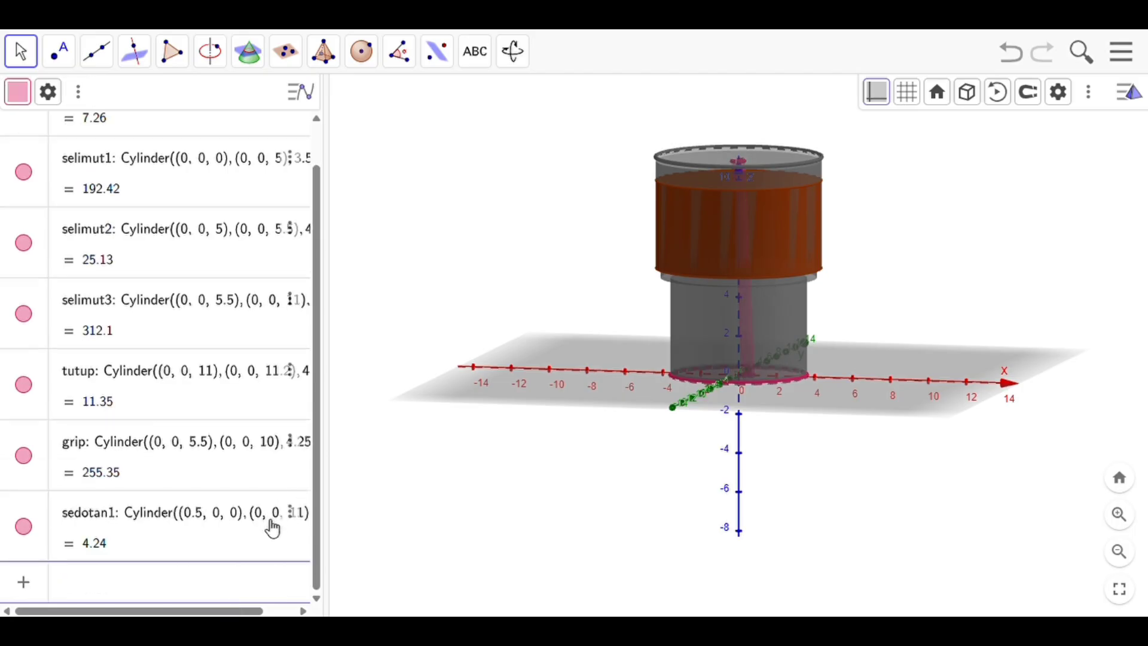
Step: Colour the sedotan1 cylinder light grey and set its opacity to 75
{"action": "left_click", "coordinate": [292, 515]}
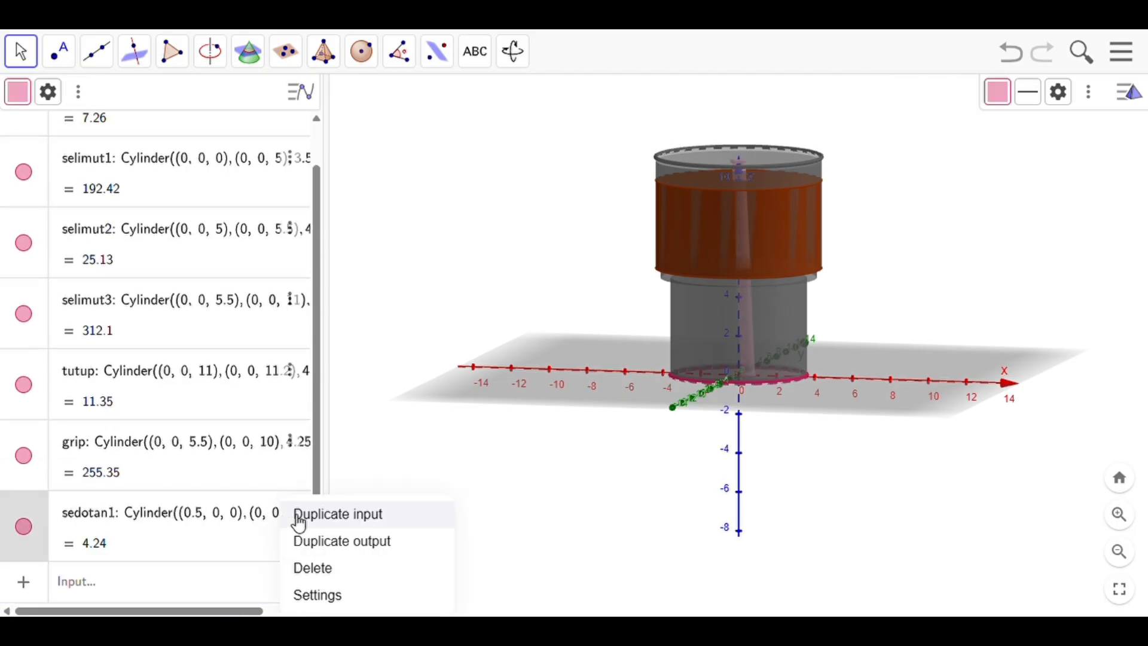
{"action": "left_click", "coordinate": [331, 595]}
{"action": "left_click", "coordinate": [712, 95]}
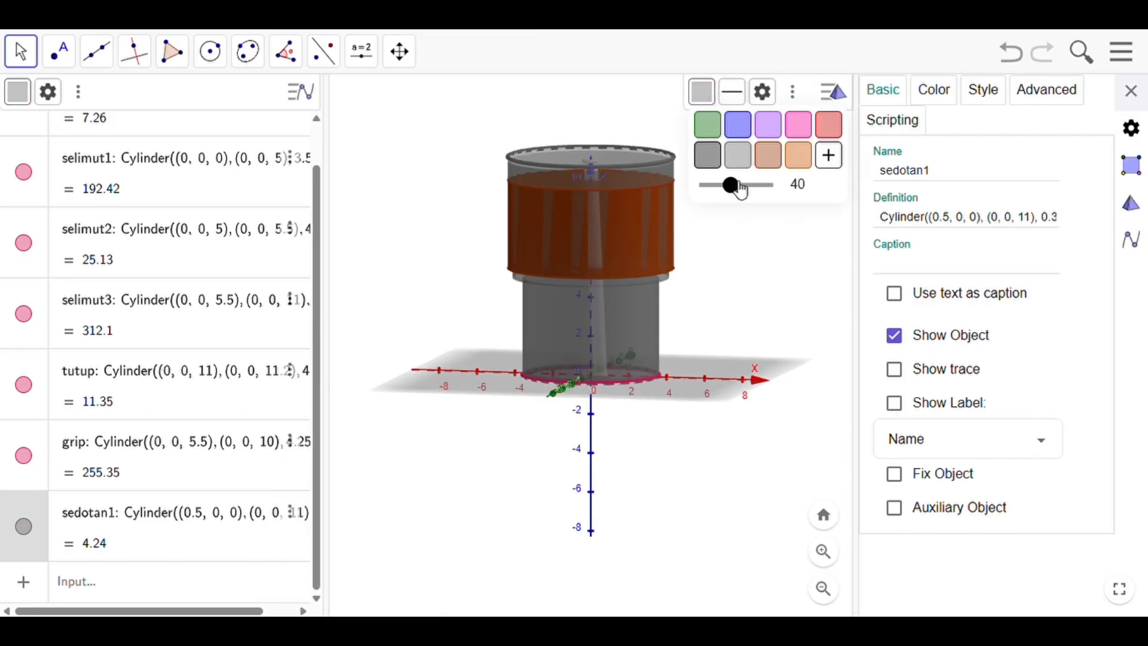
{"action": "left_click_drag", "start_coordinate": [740, 186], "coordinate": [758, 198]}
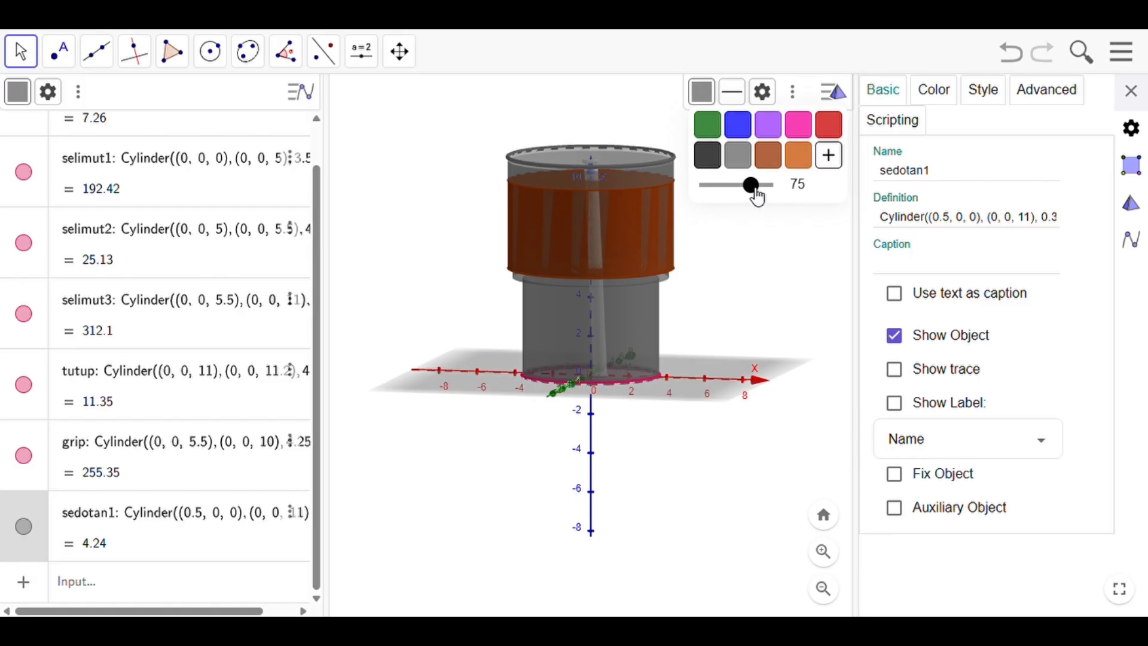
{"action": "left_click", "coordinate": [469, 265]}
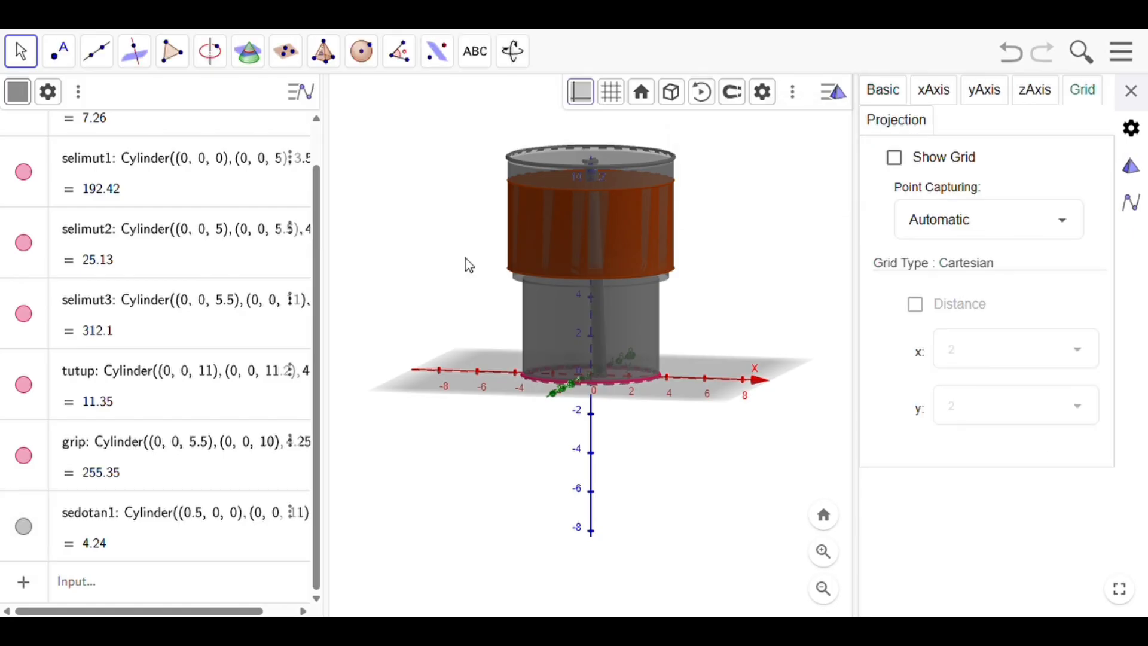
Step: Create a cylinder named sedotan2 with endpoints (0, 0, 11) and (1, 0, 13) and radius 0.35
{"action": "left_click", "coordinate": [187, 580]}
{"action": "type", "text": "sed"}
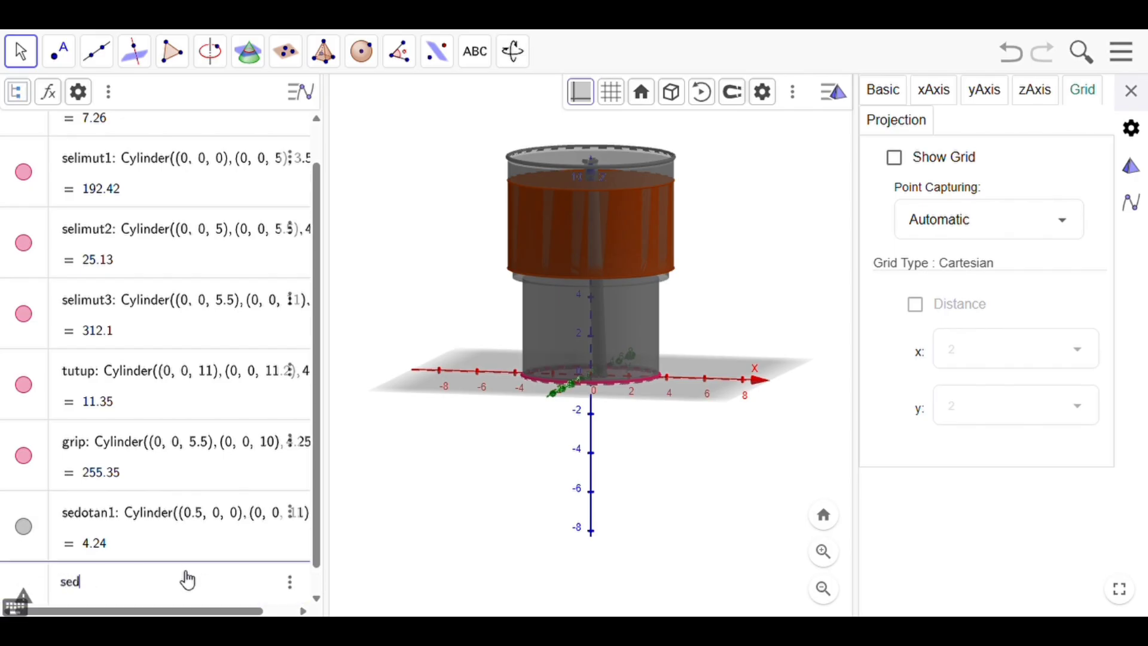
{"action": "type", "text": "otan2 = Cylinder"}
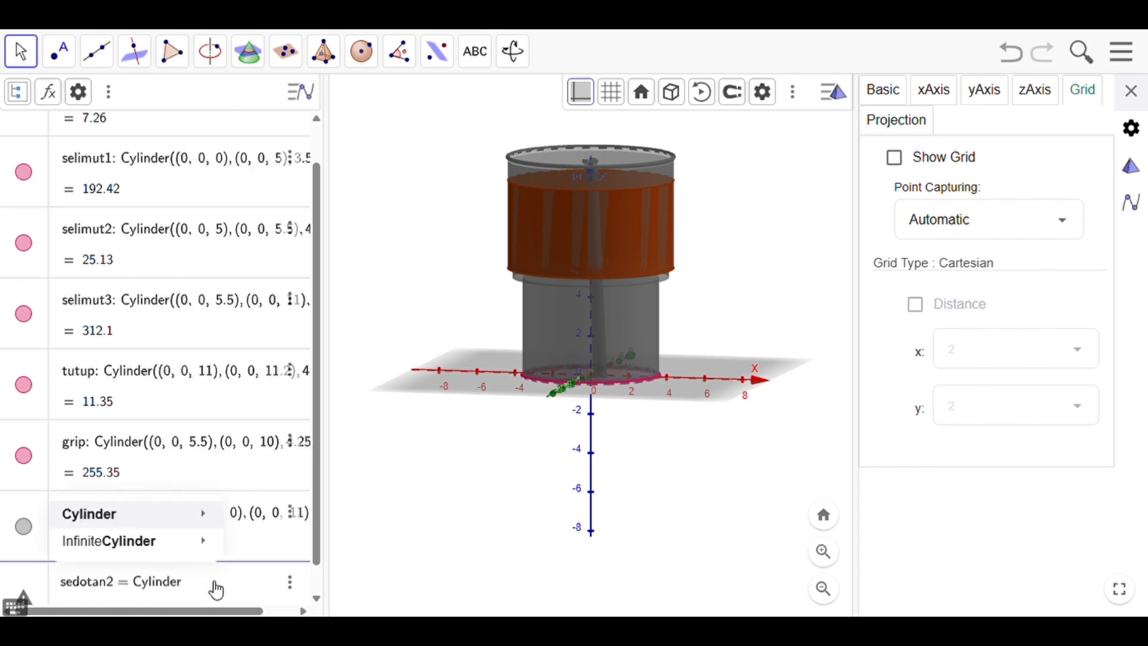
{"action": "type", "text": "((0,0"}
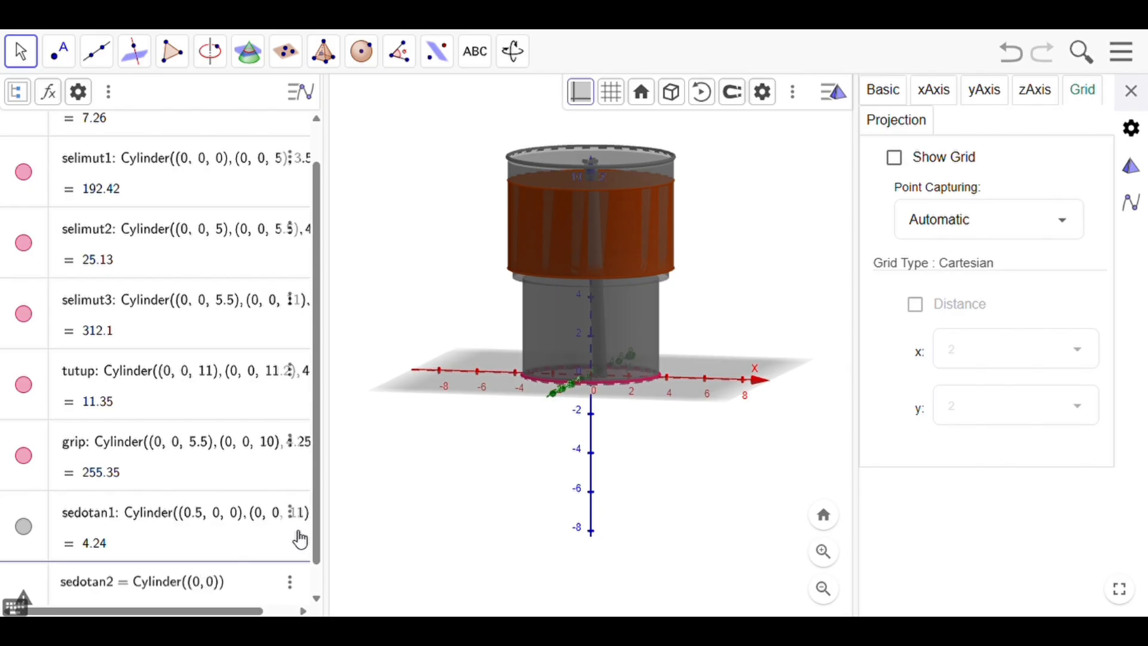
{"action": "type", "text": "11"}
{"action": "key", "text": "BackSpace"}
{"action": "key", "text": "BackSpace"}
{"action": "type", "text": ",11"}
{"action": "type", "text": "),("}
{"action": "type", "text": "1,0,1"}
{"action": "type", "text": "3),0."}
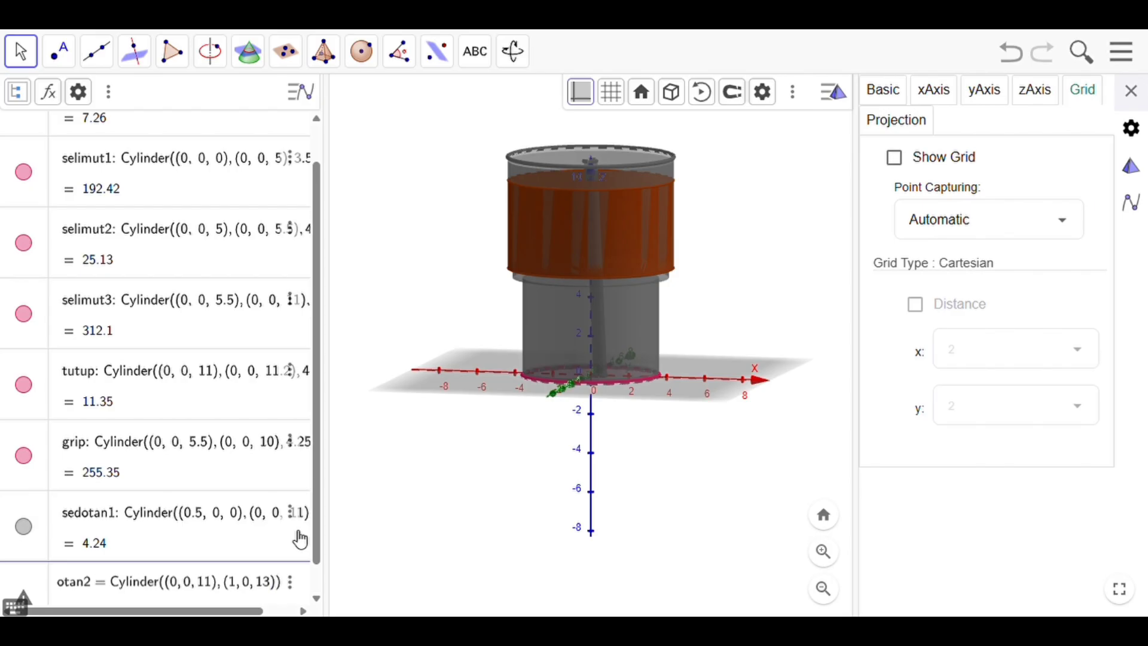
{"action": "type", "text": "35"}
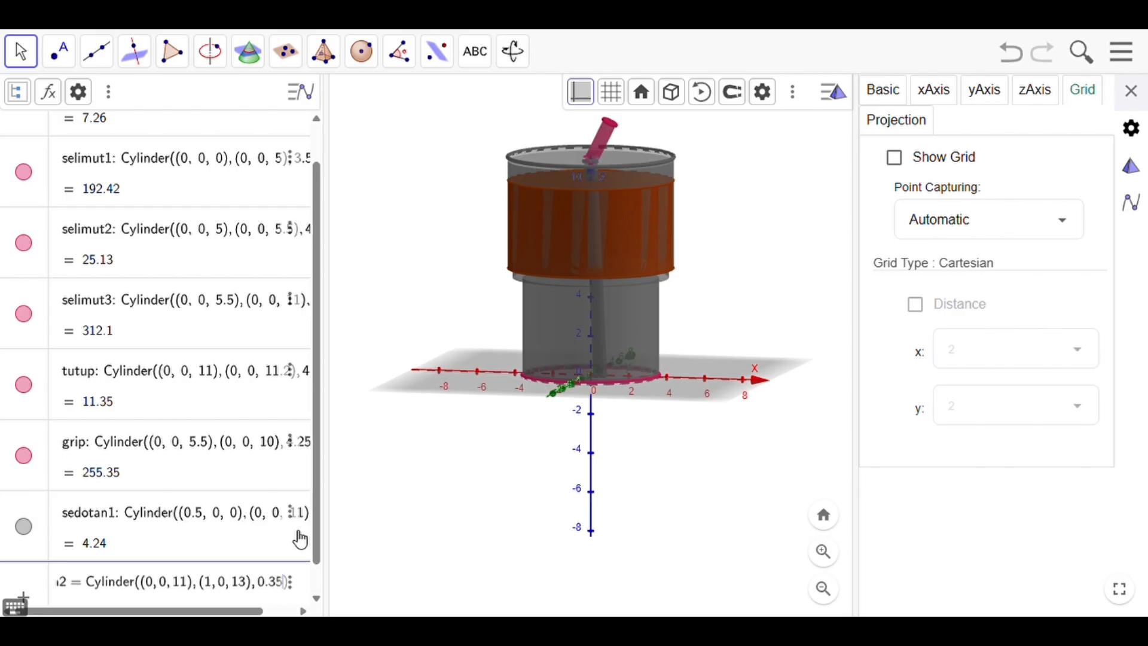
{"action": "key", "text": "Return"}
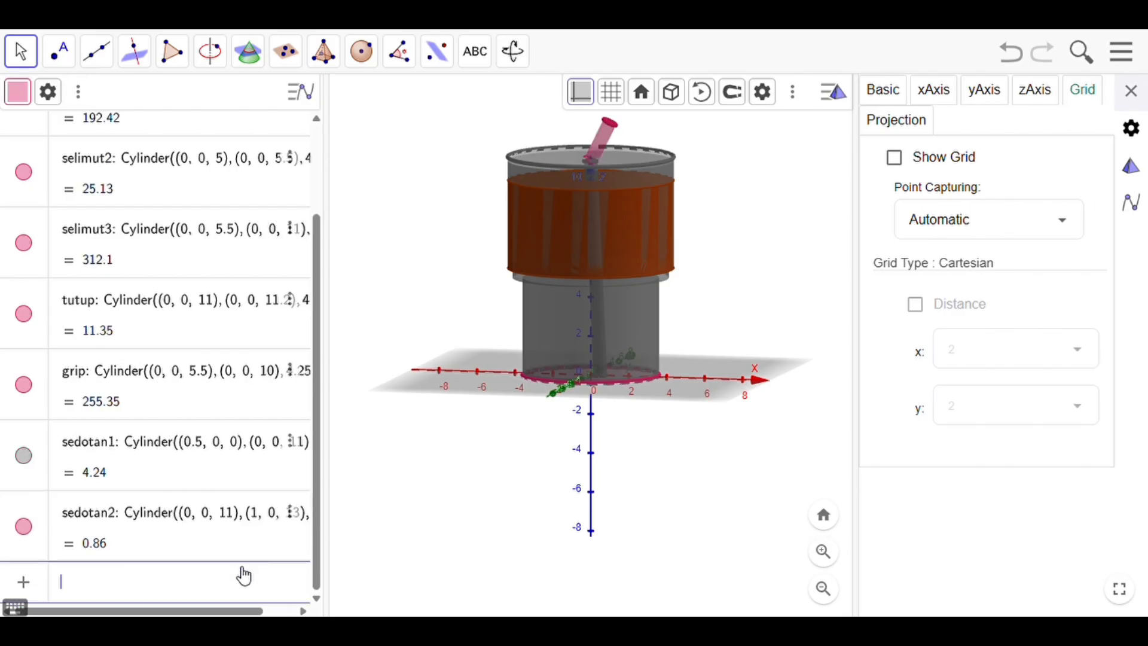
Step: Create a cylinder named sedotan3 with endpoints (1, 0, 13) and (2, 0, 15) and radius 0.35
{"action": "type", "text": "sedota"}
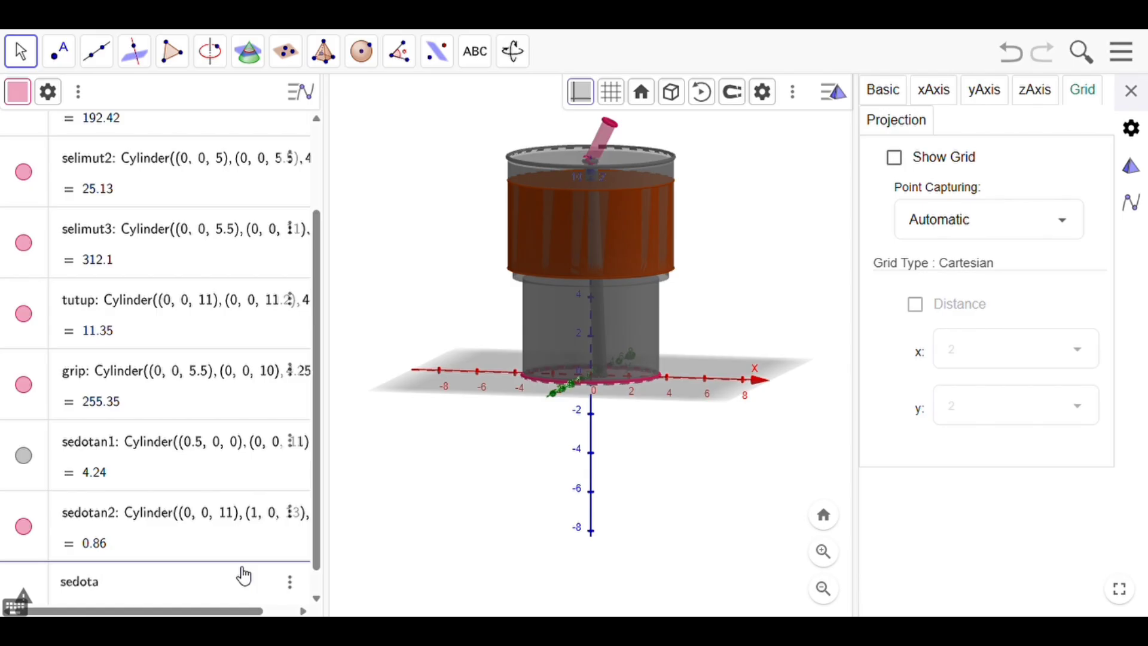
{"action": "type", "text": "n3=Cylinder"}
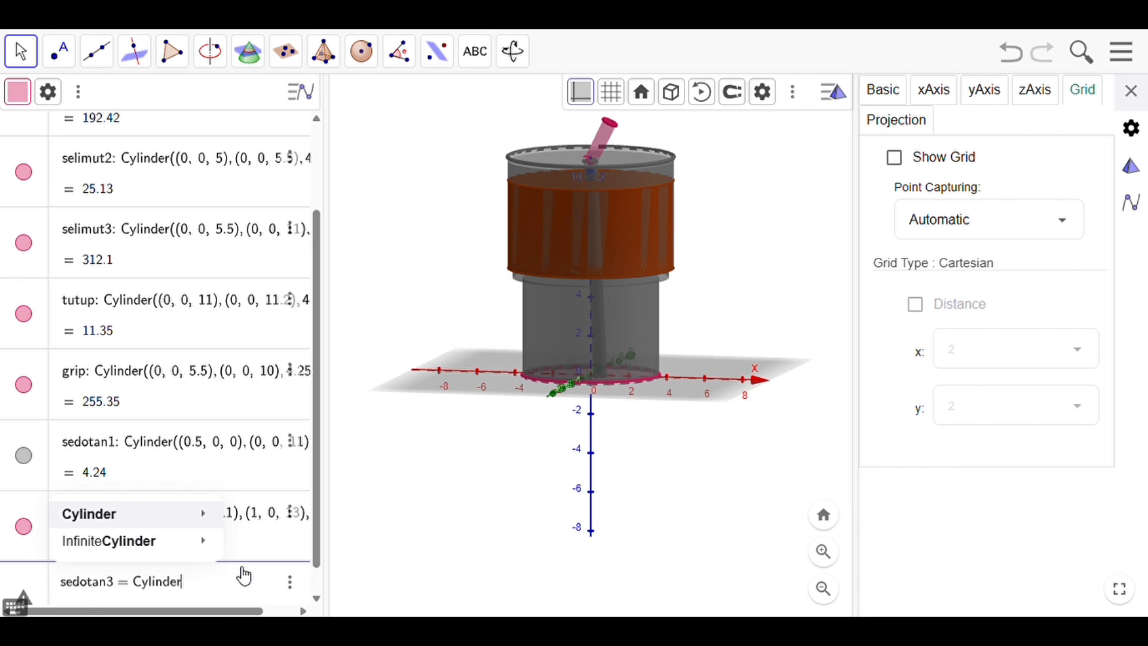
{"action": "type", "text": "("}
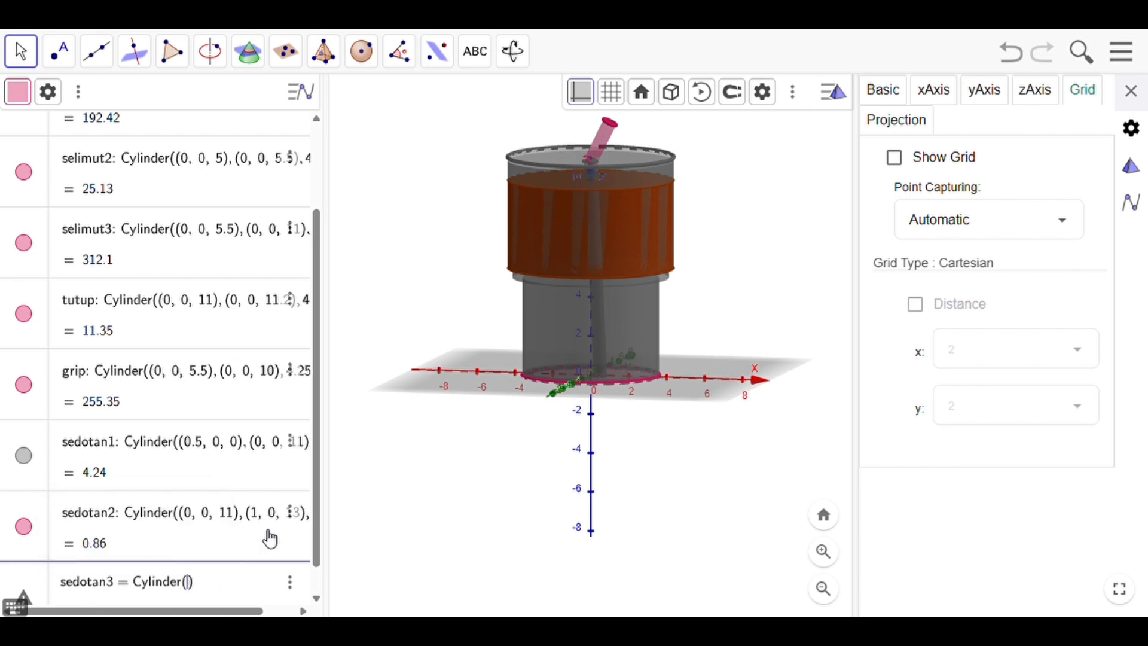
{"action": "type", "text": "(1"}
{"action": "type", "text": ",0"}
{"action": "type", "text": ",13"}
{"action": "type", "text": ",("}
{"action": "type", "text": "2,0,"}
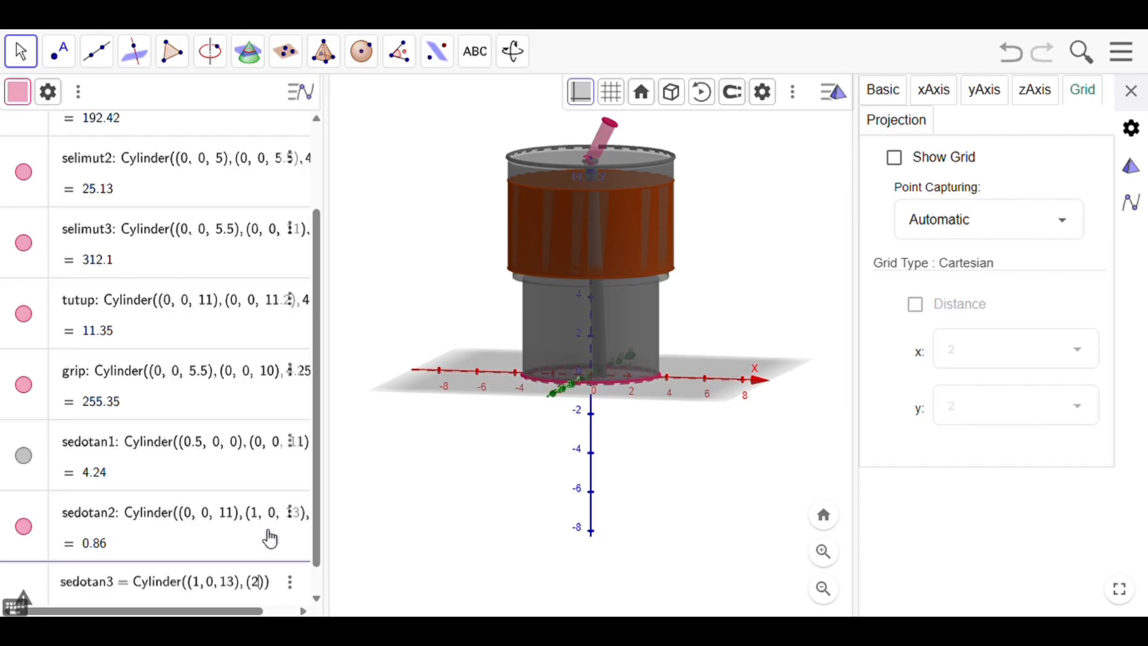
{"action": "type", "text": "15),0"}
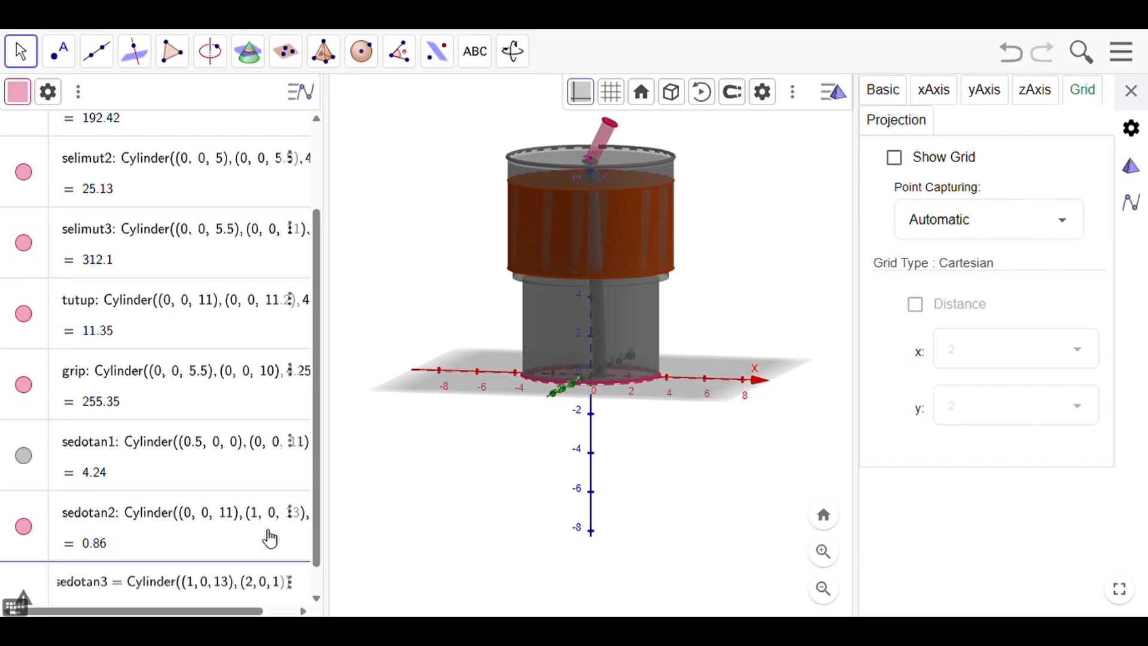
{"action": "type", "text": ".35"}
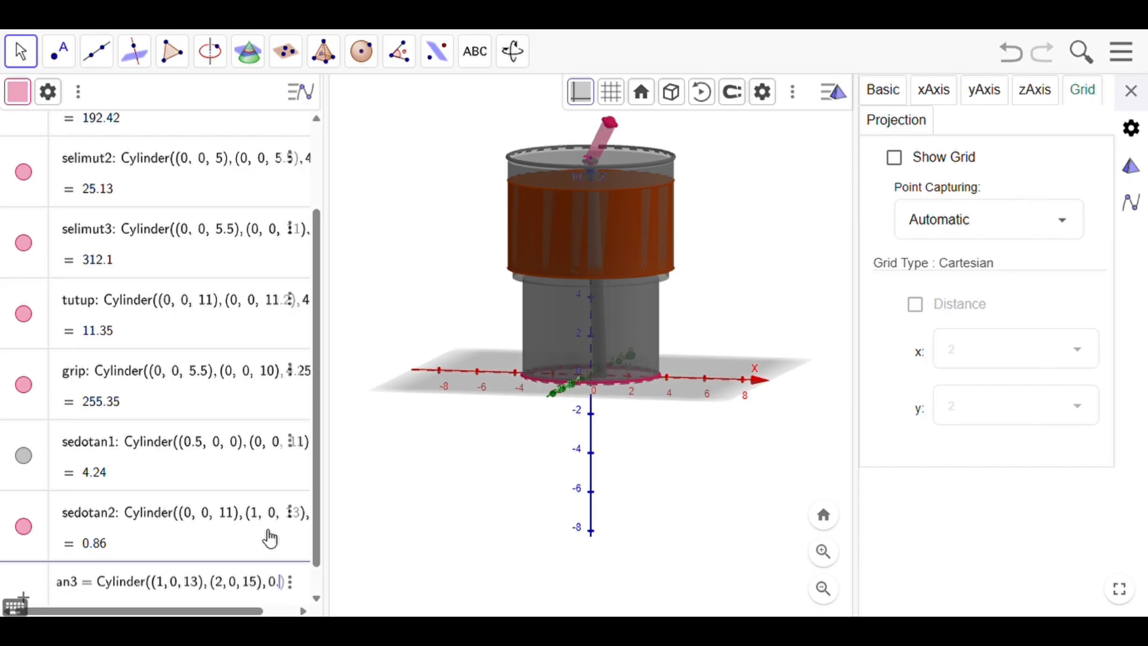
{"action": "key", "text": "Return"}
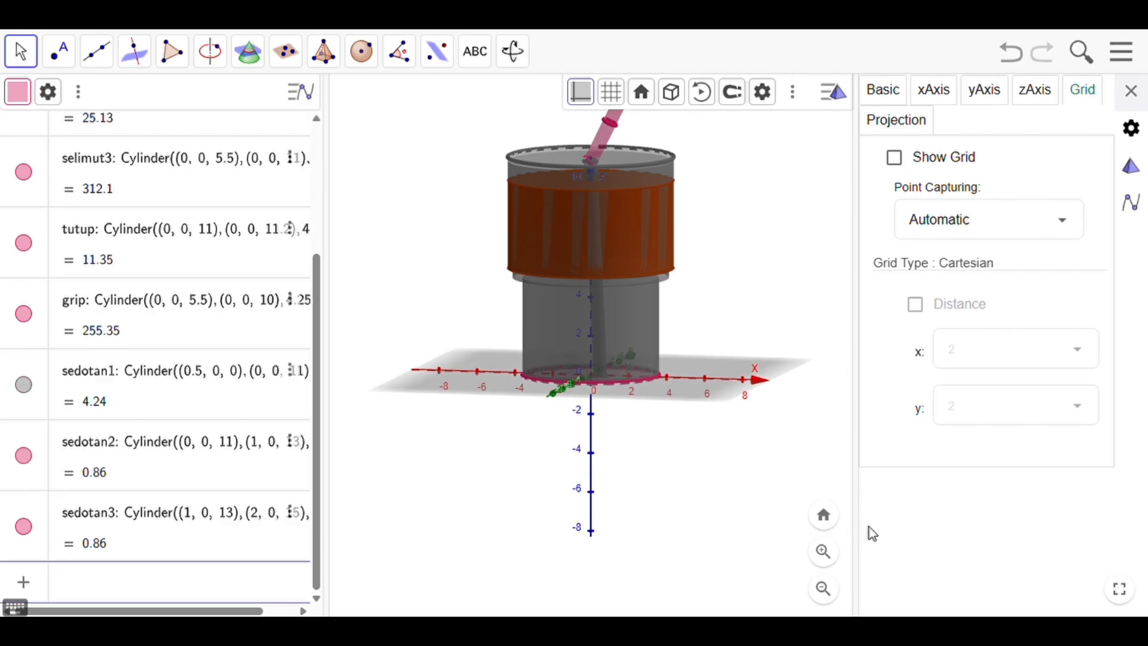
Step: Close the settings and hide the base plane and the coordinate axes in the 3D view
{"action": "left_click", "coordinate": [824, 590]}
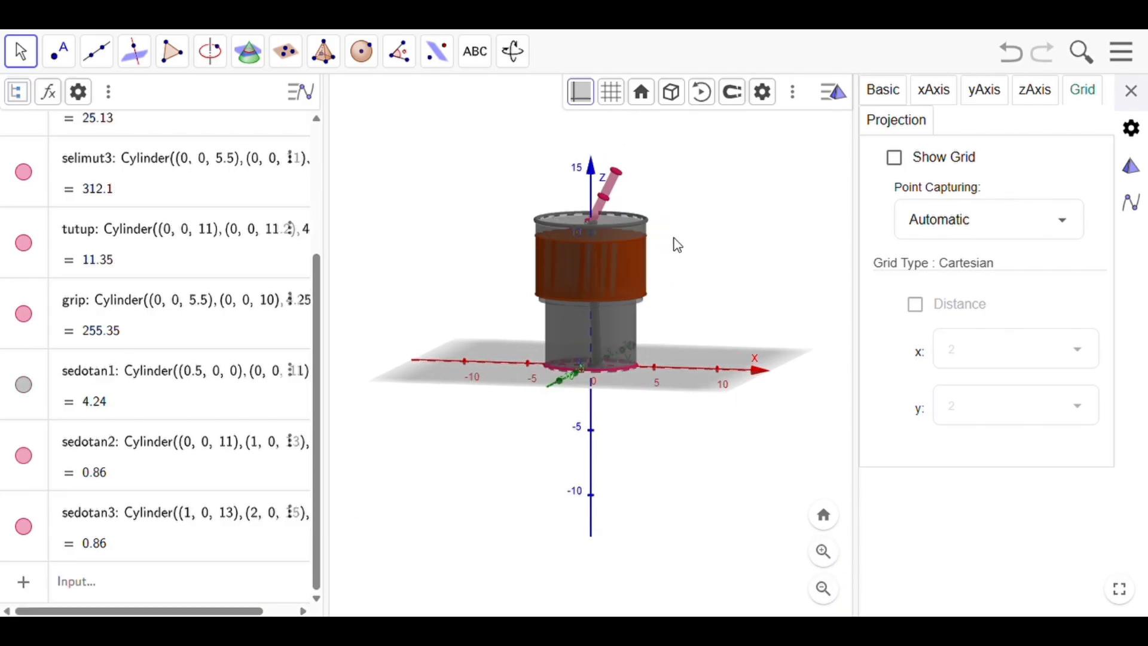
{"action": "left_click", "coordinate": [1132, 92]}
{"action": "mouse_move", "coordinate": [845, 185]}
{"action": "left_mouse_down"}
{"action": "mouse_move", "coordinate": [861, 202]}
{"action": "mouse_move", "coordinate": [848, 190]}
{"action": "left_mouse_up"}
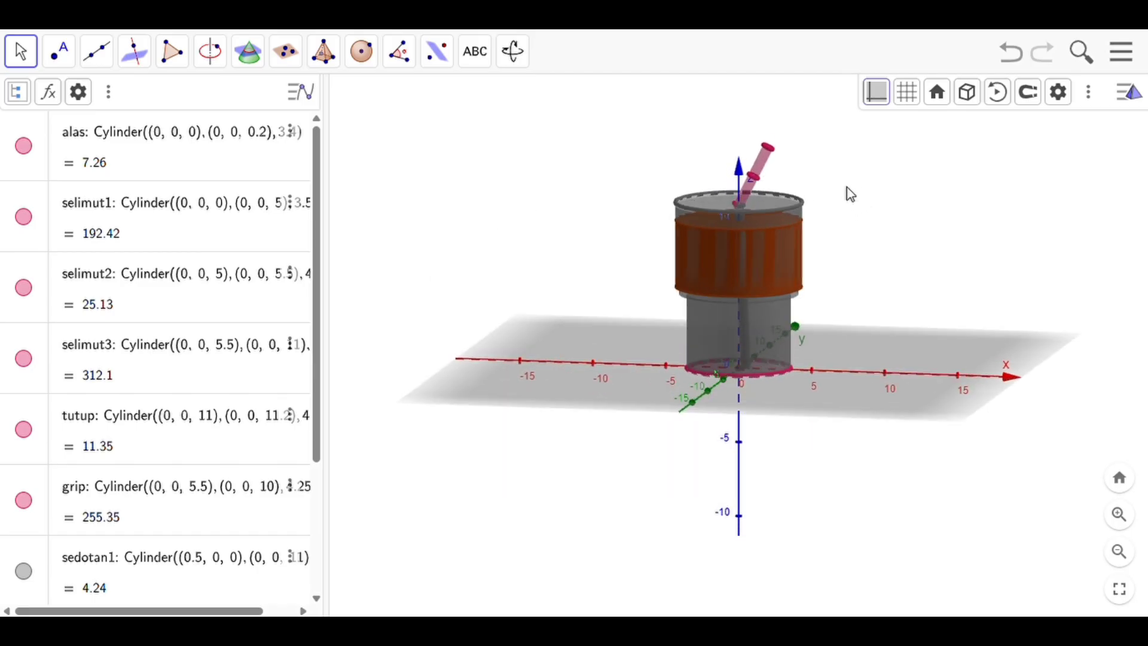
{"action": "scroll", "coordinate": [848, 188], "scroll_direction": "up", "scroll_amount": 3}
{"action": "right_click", "coordinate": [847, 187]}
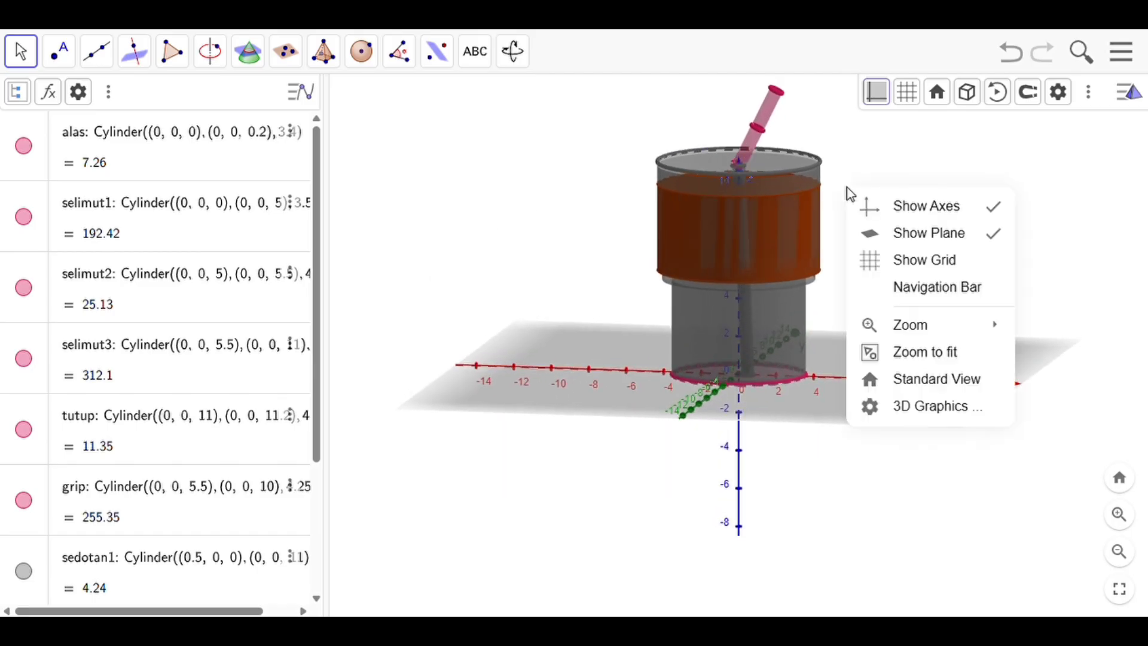
{"action": "left_click", "coordinate": [910, 240]}
{"action": "right_click", "coordinate": [909, 239]}
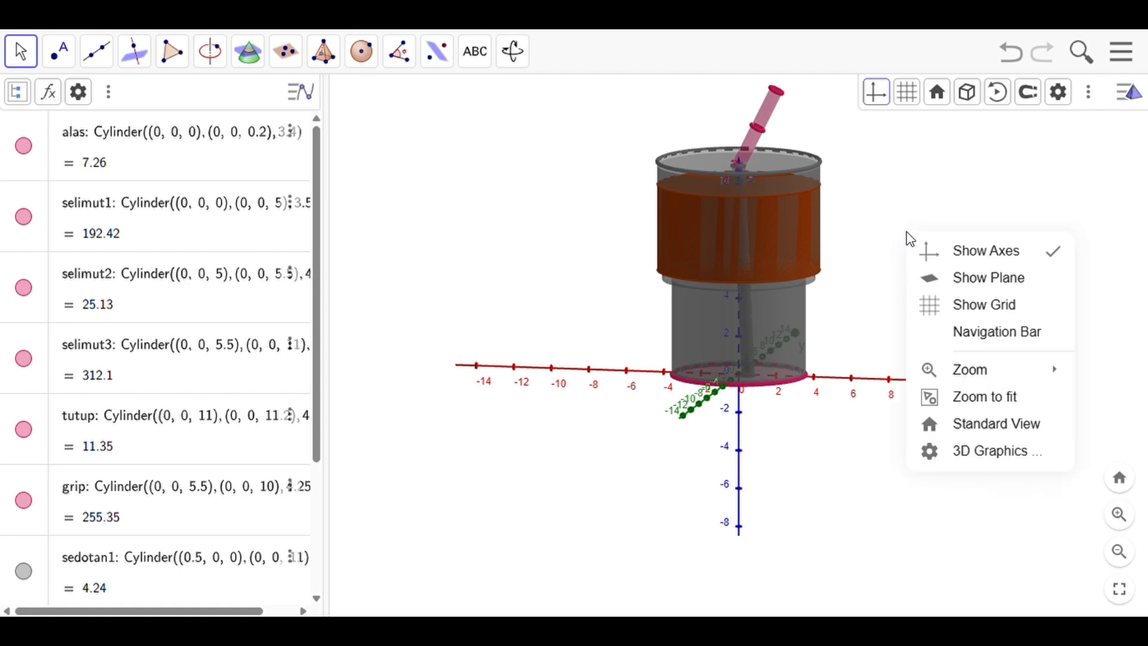
{"action": "left_click", "coordinate": [949, 264]}
Step: Hide the pink bottom circle of the selimut1 cylinder at the base of the cup
{"action": "mouse_move", "coordinate": [882, 334]}
{"action": "left_mouse_down"}
{"action": "mouse_move", "coordinate": [881, 346]}
{"action": "mouse_move", "coordinate": [903, 324]}
{"action": "left_mouse_up"}
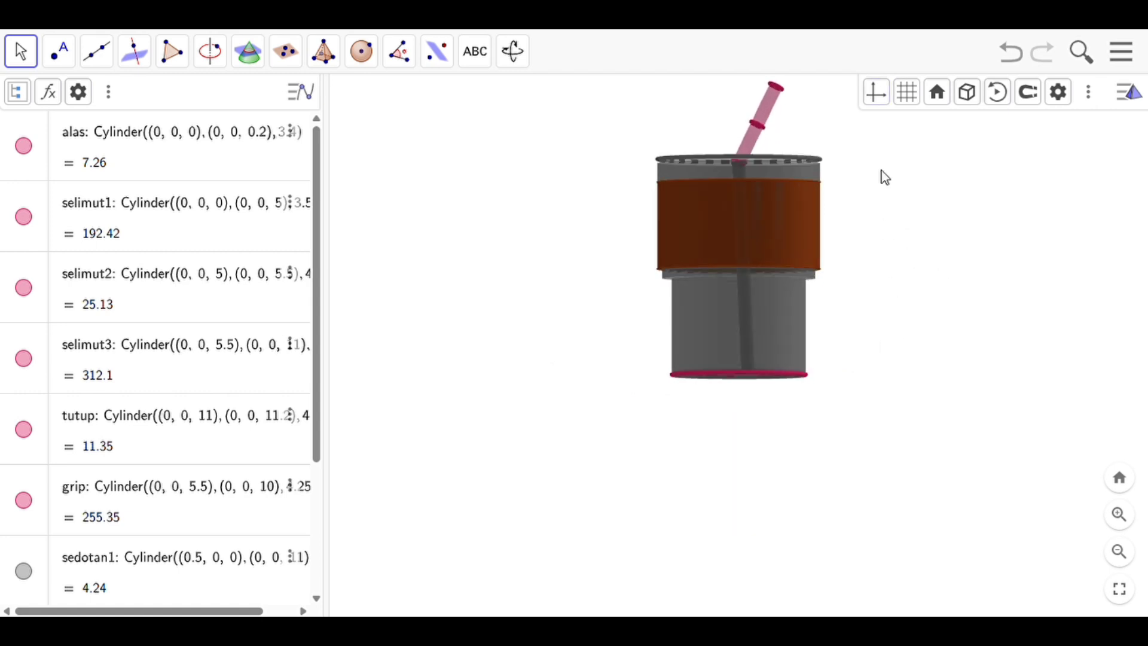
{"action": "left_click", "coordinate": [1119, 514]}
{"action": "left_click", "coordinate": [1121, 553]}
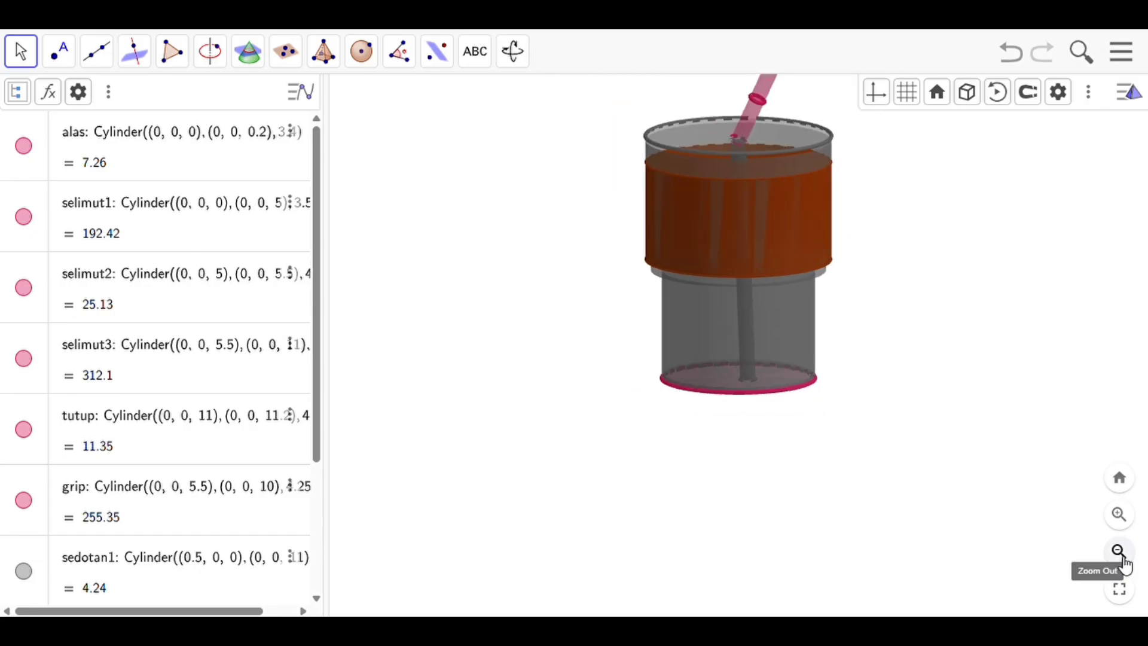
{"action": "left_click", "coordinate": [795, 395]}
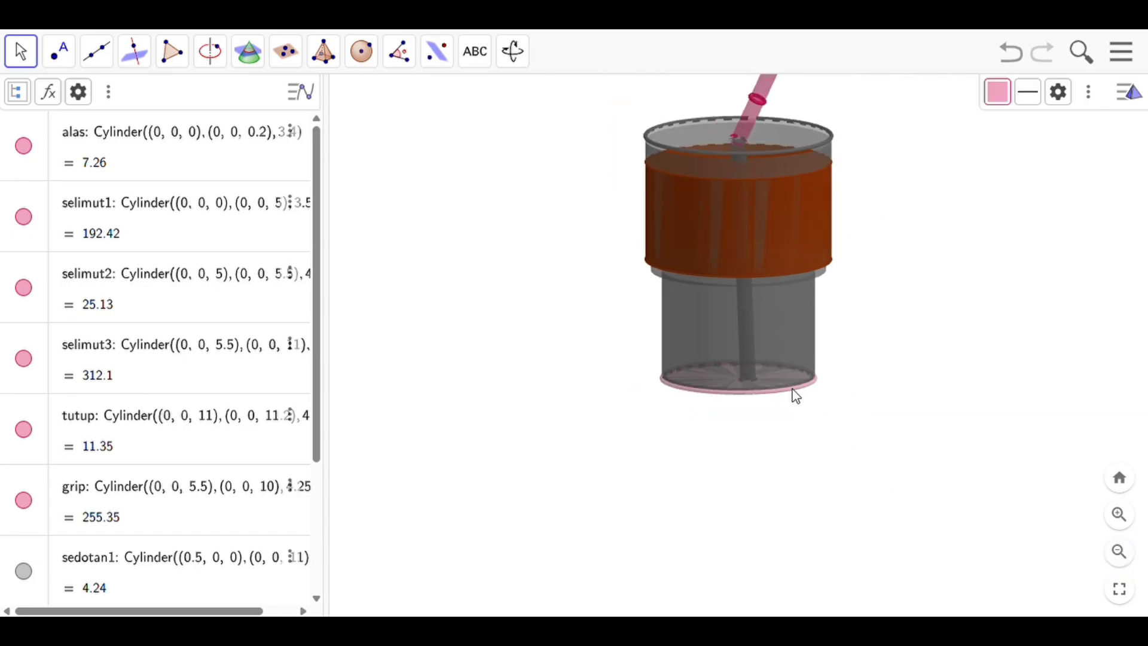
{"action": "right_click", "coordinate": [795, 396]}
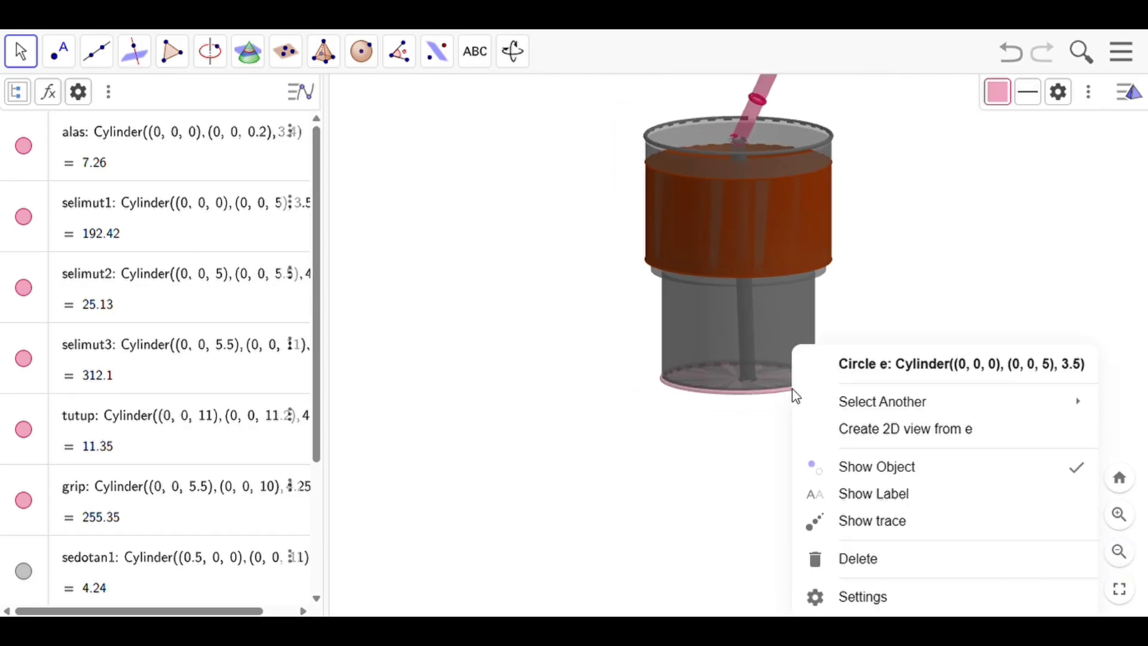
{"action": "left_click", "coordinate": [860, 472]}
Step: Hide the end circle at the straw's tip and the circles at the joint between sedotan2 and sedotan3
{"action": "mouse_move", "coordinate": [829, 444]}
{"action": "left_mouse_down"}
{"action": "mouse_move", "coordinate": [818, 367]}
{"action": "mouse_move", "coordinate": [802, 397]}
{"action": "mouse_move", "coordinate": [816, 425]}
{"action": "mouse_move", "coordinate": [823, 397]}
{"action": "mouse_move", "coordinate": [839, 451]}
{"action": "left_mouse_up"}
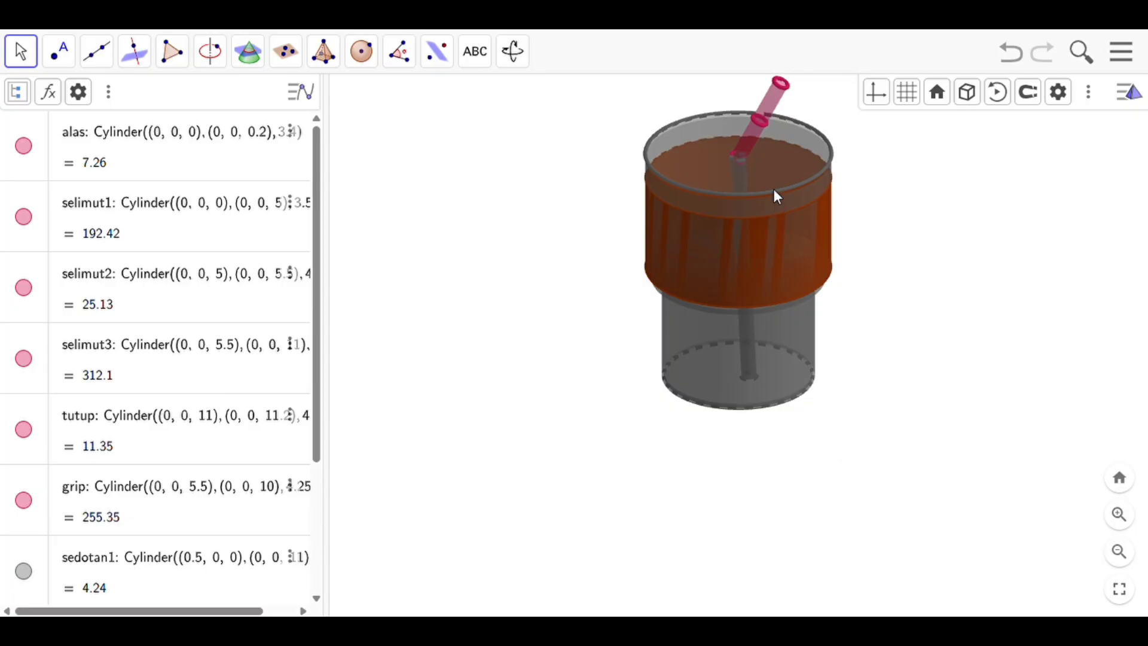
{"action": "left_click", "coordinate": [781, 84]}
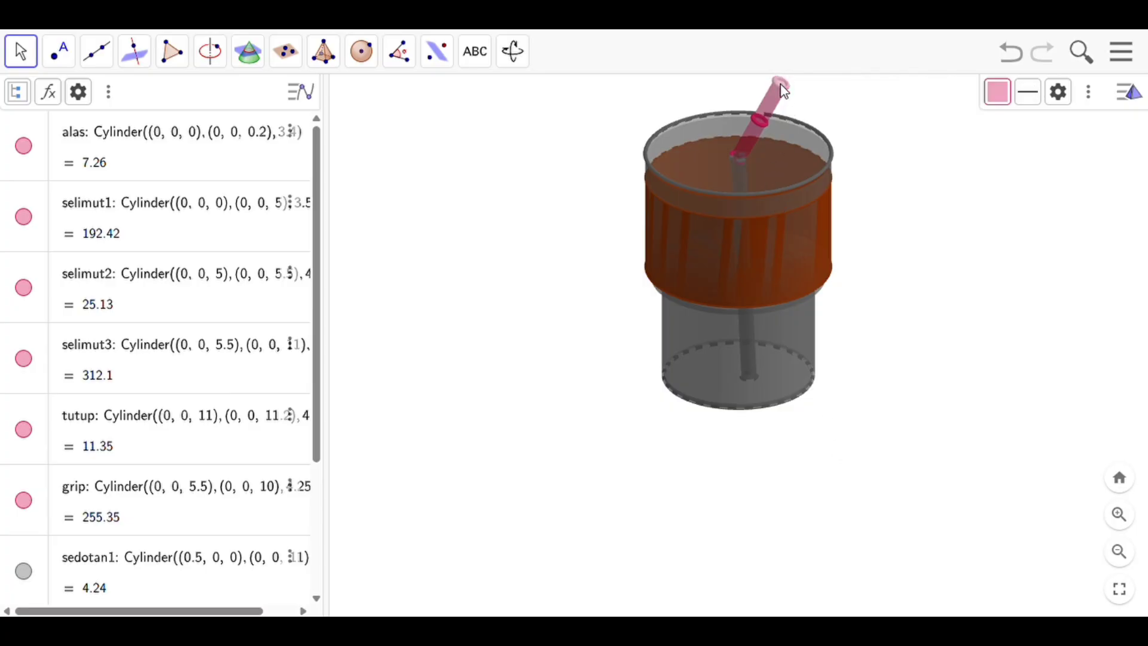
{"action": "right_click", "coordinate": [780, 84]}
{"action": "left_click", "coordinate": [837, 174]}
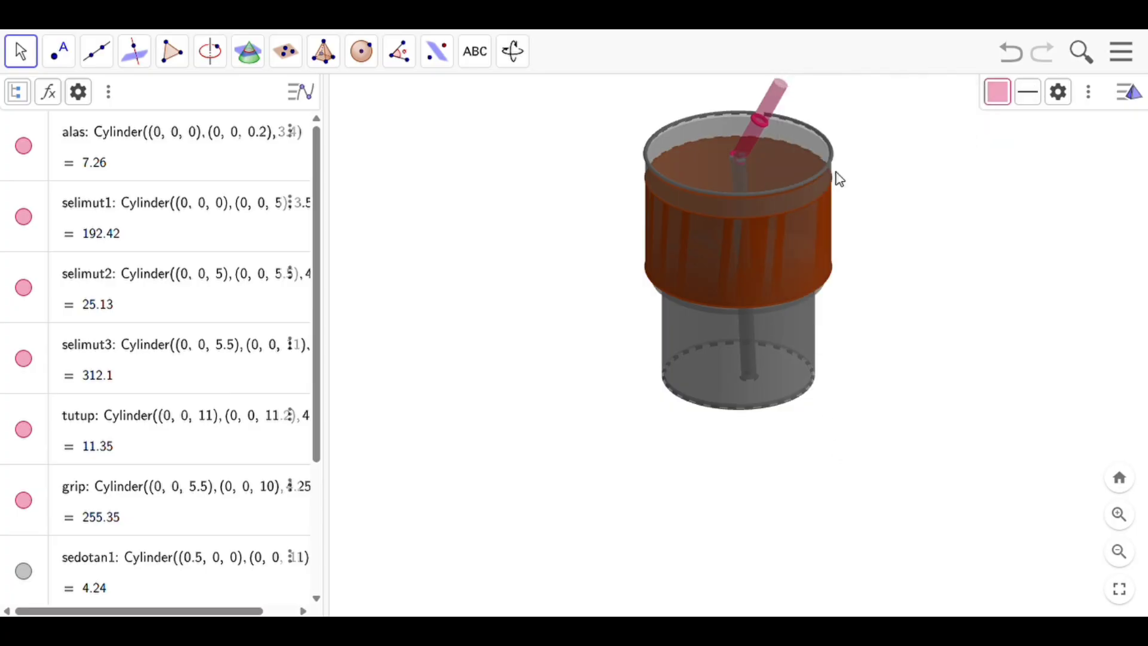
{"action": "right_click", "coordinate": [766, 123]}
{"action": "left_click", "coordinate": [838, 243]}
{"action": "right_click", "coordinate": [759, 123]}
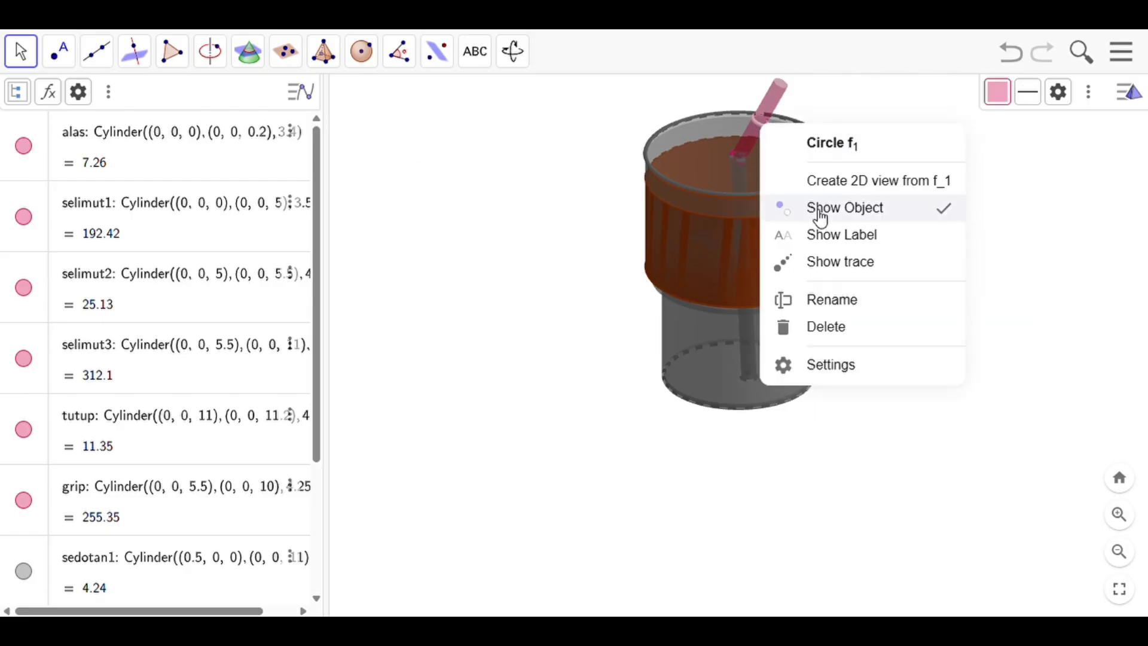
{"action": "left_click", "coordinate": [814, 209]}
Step: Colour the surface of the sedotan3 straw segment light grey and set its opacity to 75
{"action": "left_click", "coordinate": [767, 109]}
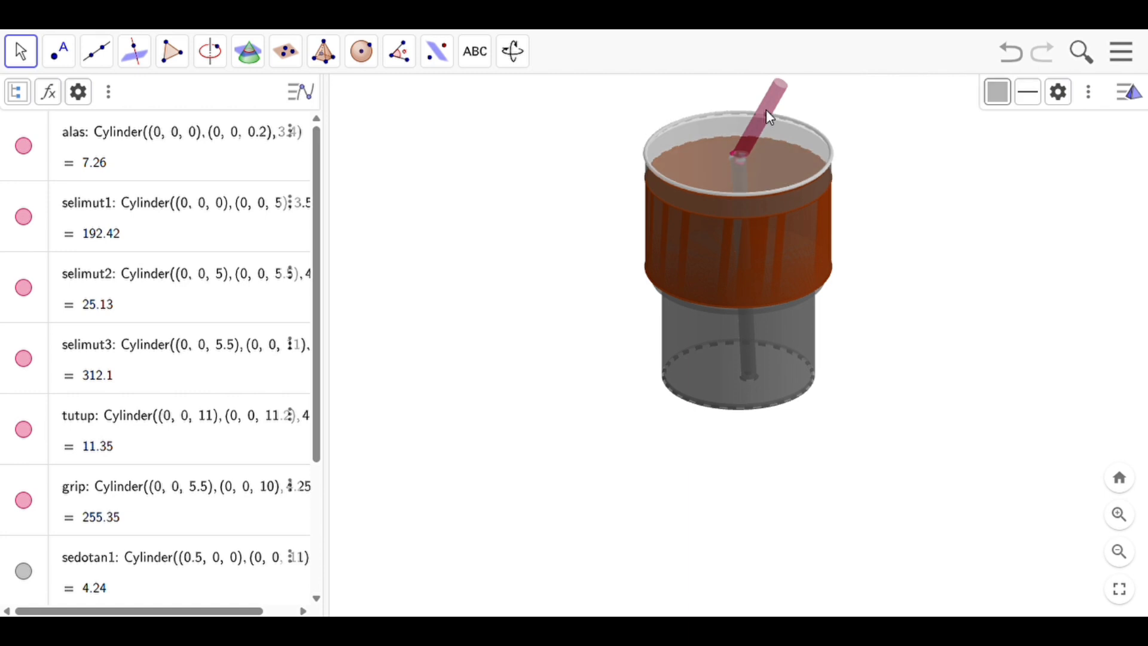
{"action": "right_click", "coordinate": [769, 100]}
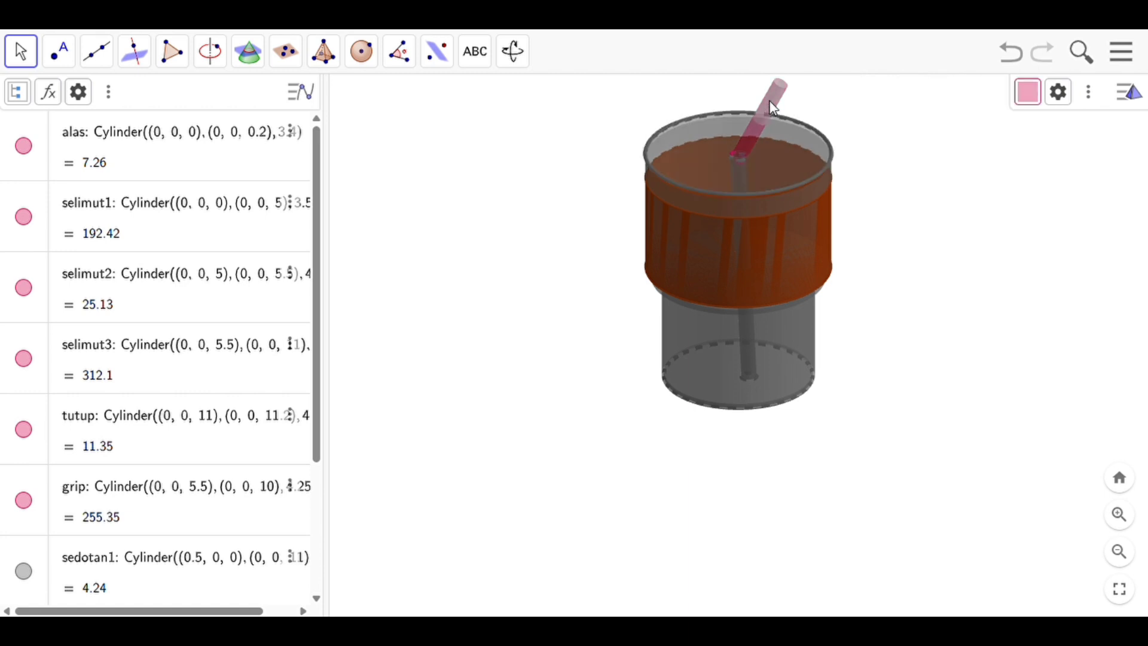
{"action": "right_click", "coordinate": [772, 107]}
{"action": "left_click", "coordinate": [867, 316]}
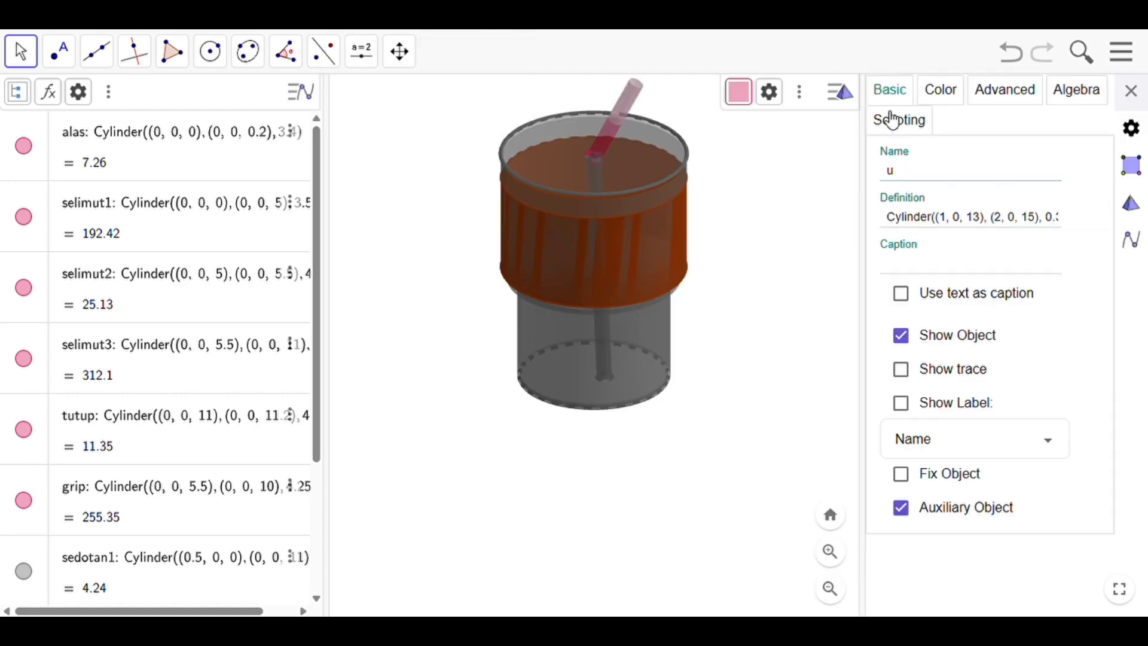
{"action": "left_click", "coordinate": [742, 94]}
{"action": "left_click", "coordinate": [787, 158]}
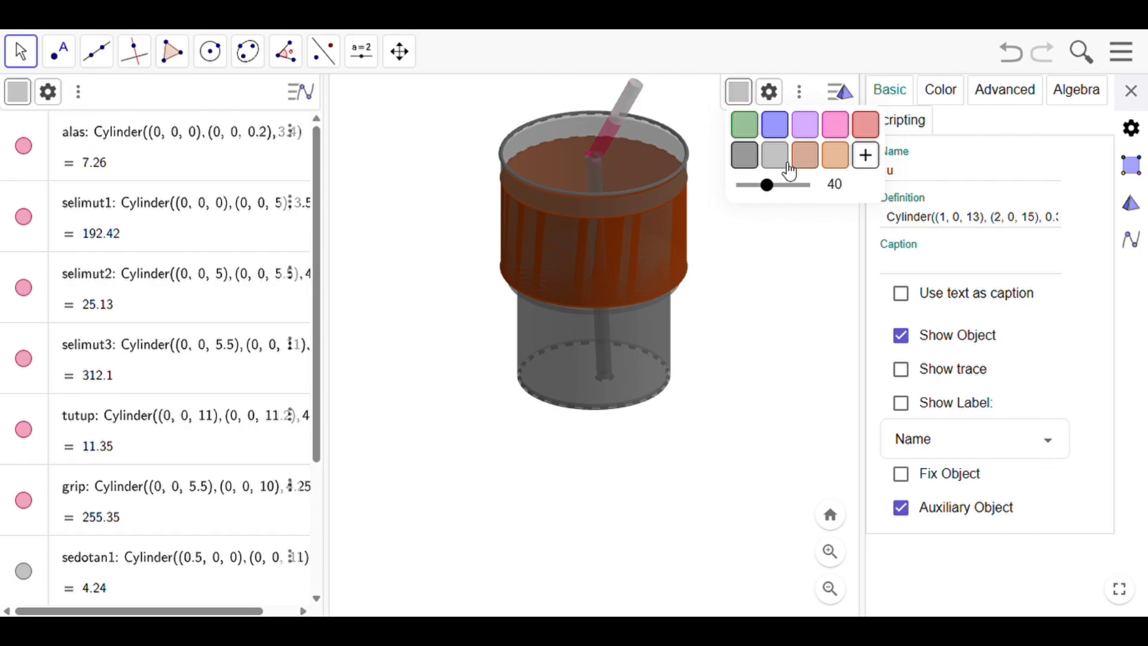
{"action": "left_click", "coordinate": [792, 185]}
{"action": "left_click_drag", "start_coordinate": [793, 191], "coordinate": [796, 193]}
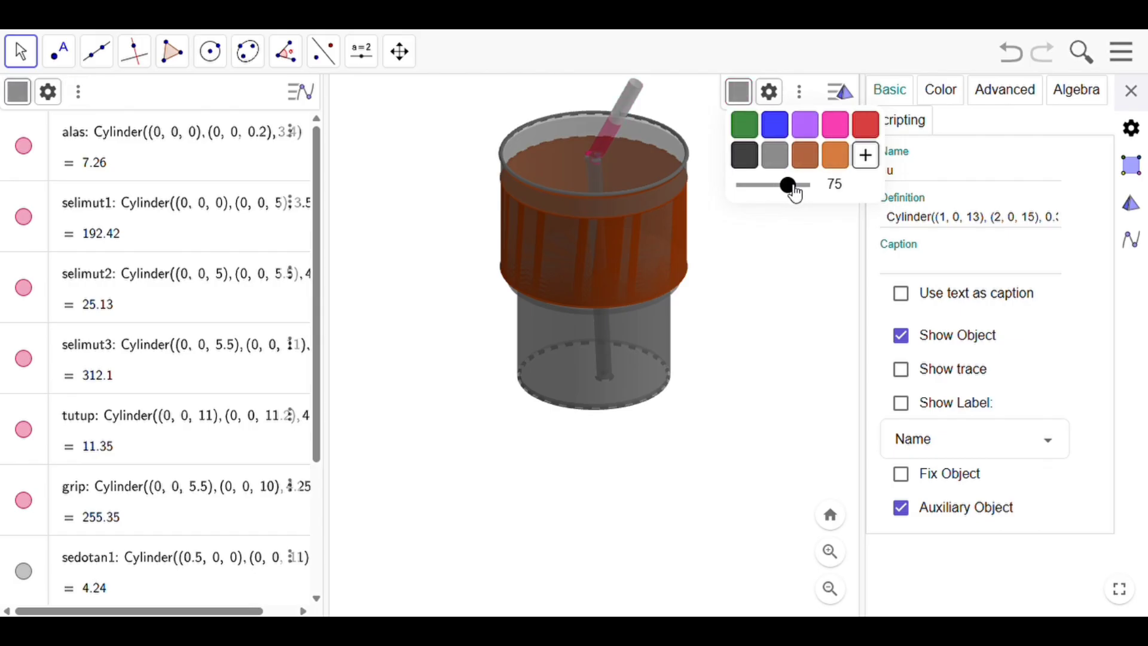
Step: Colour the surface of the sedotan2 straw segment light grey and set its opacity to 75
{"action": "left_click", "coordinate": [606, 137]}
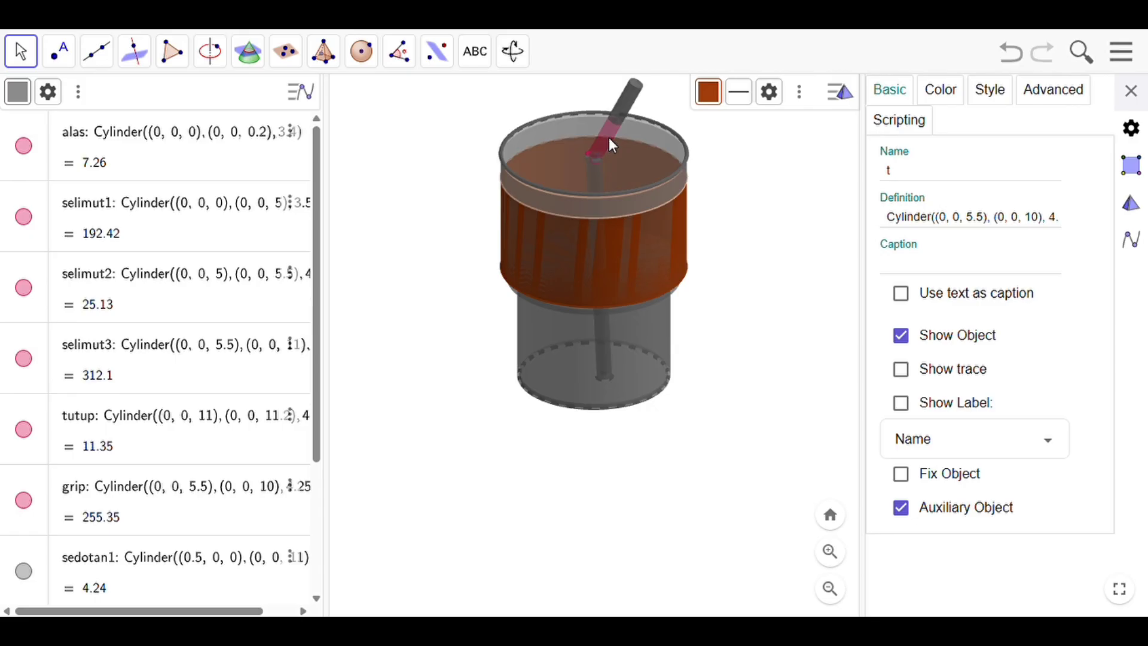
{"action": "left_click", "coordinate": [612, 128]}
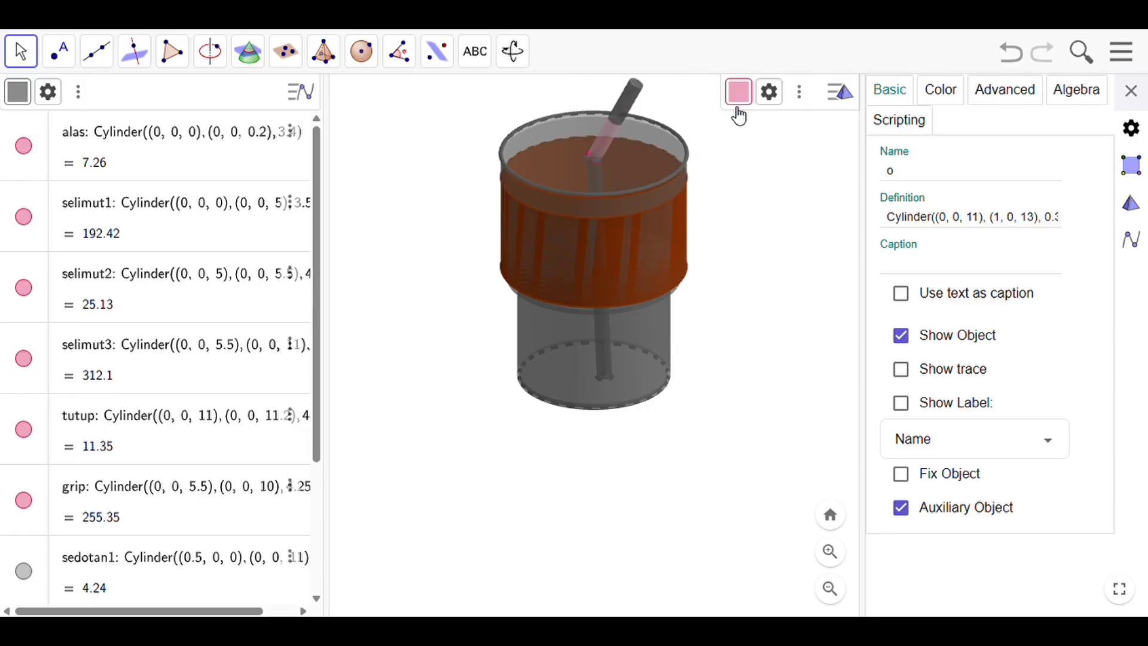
{"action": "left_click", "coordinate": [739, 94]}
{"action": "left_click", "coordinate": [776, 163]}
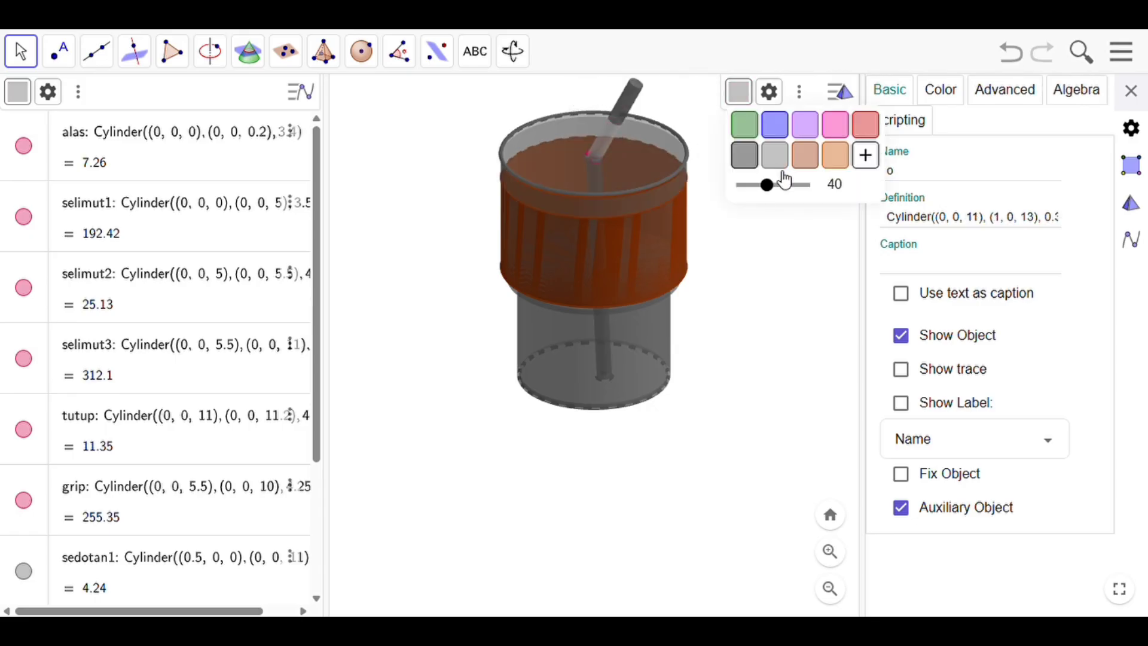
{"action": "left_click_drag", "start_coordinate": [777, 189], "coordinate": [797, 200]}
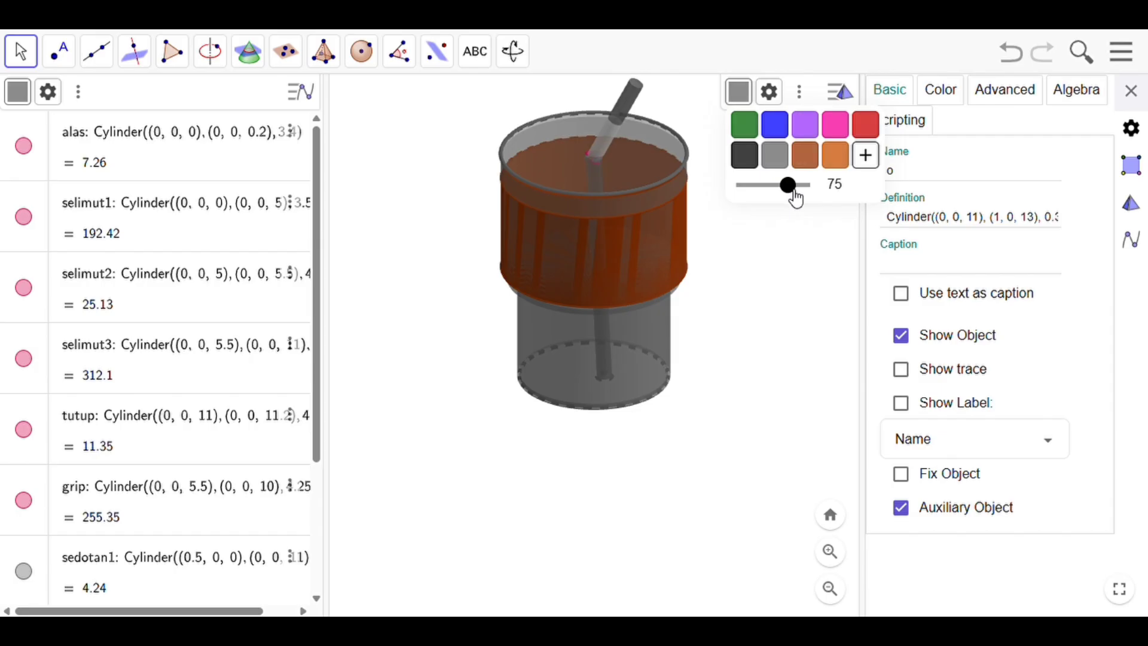
{"action": "left_click", "coordinate": [774, 205]}
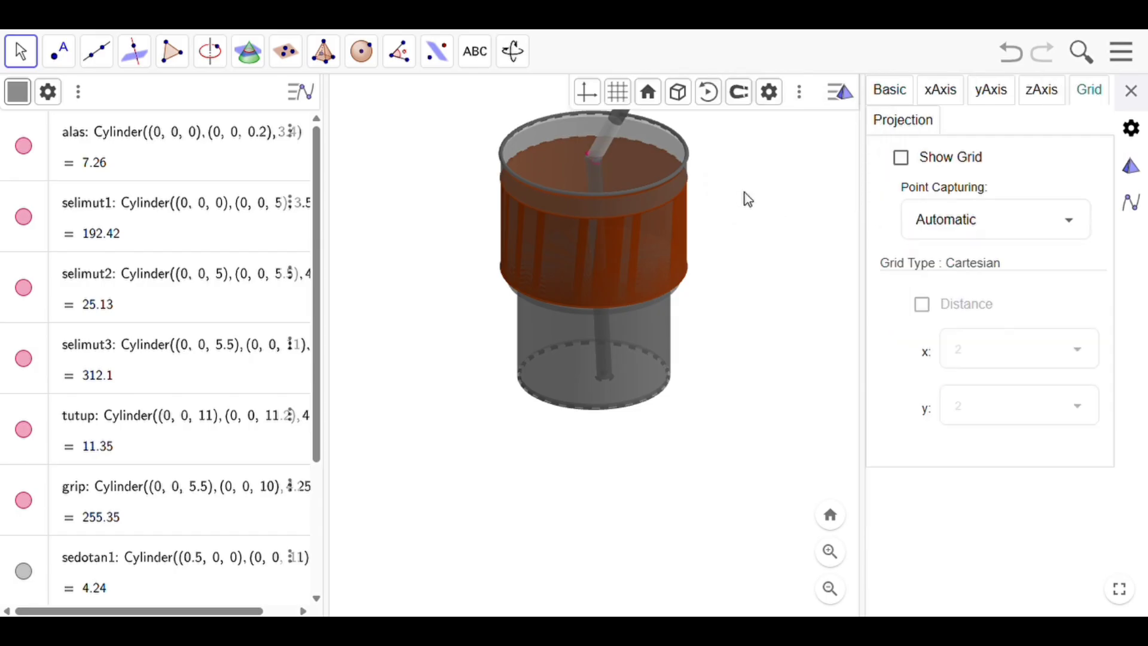
Step: Hide the lower end circle of sedotan2 and the upper end circle of sedotan1 at the straw's bend
{"action": "left_click", "coordinate": [588, 154]}
{"action": "right_click", "coordinate": [587, 155]}
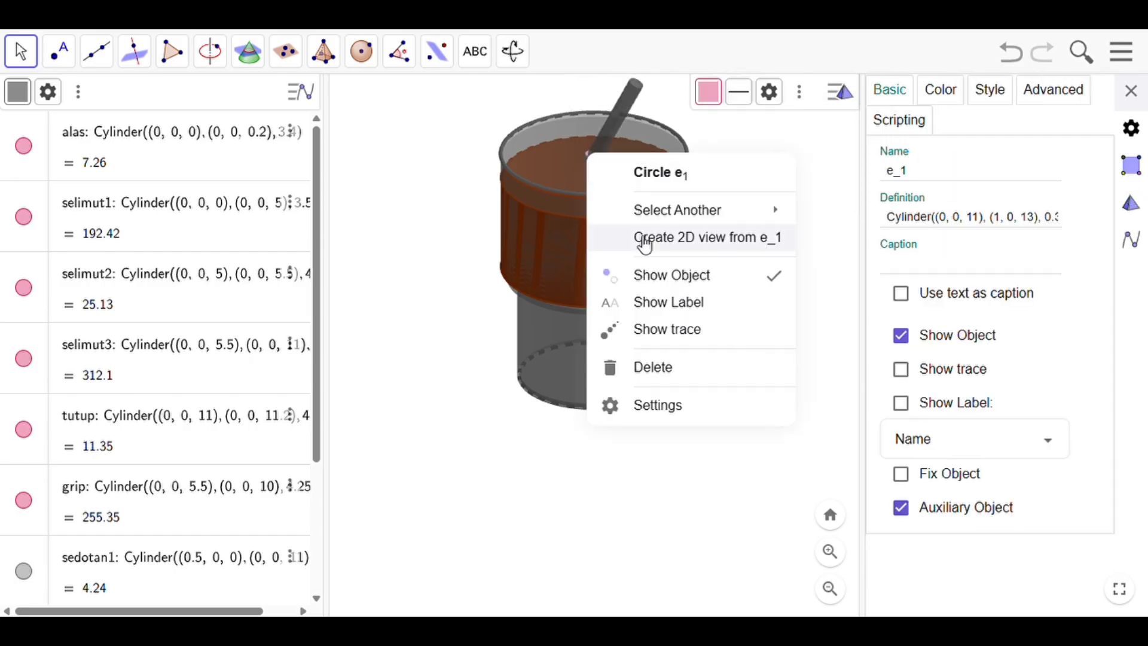
{"action": "left_click", "coordinate": [600, 167]}
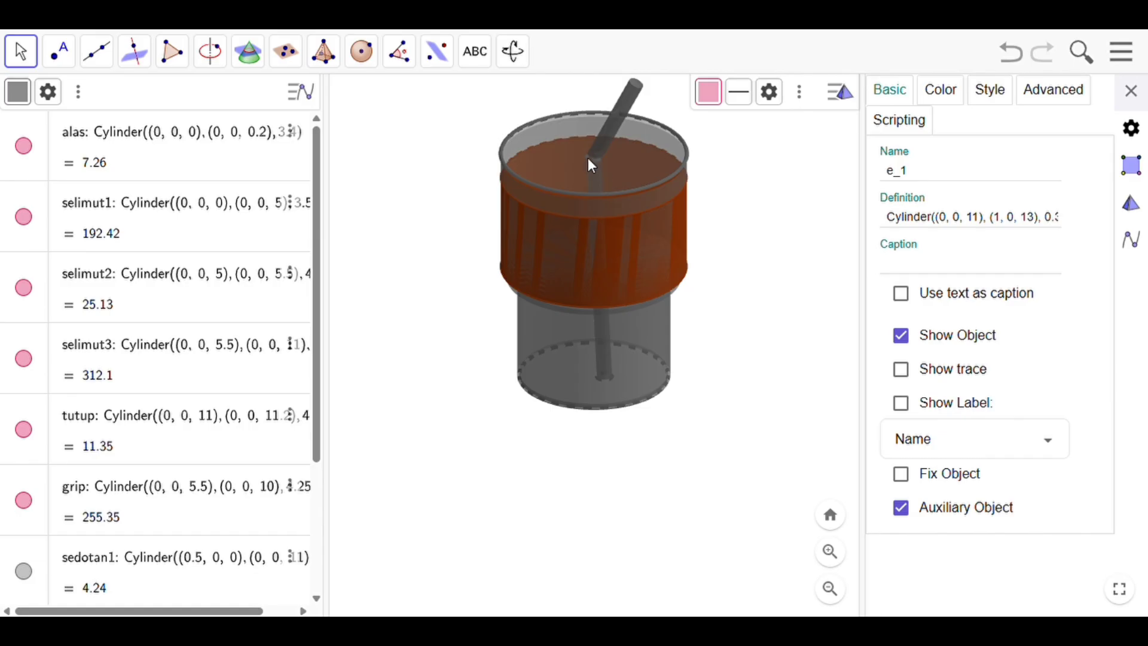
{"action": "left_click", "coordinate": [587, 157]}
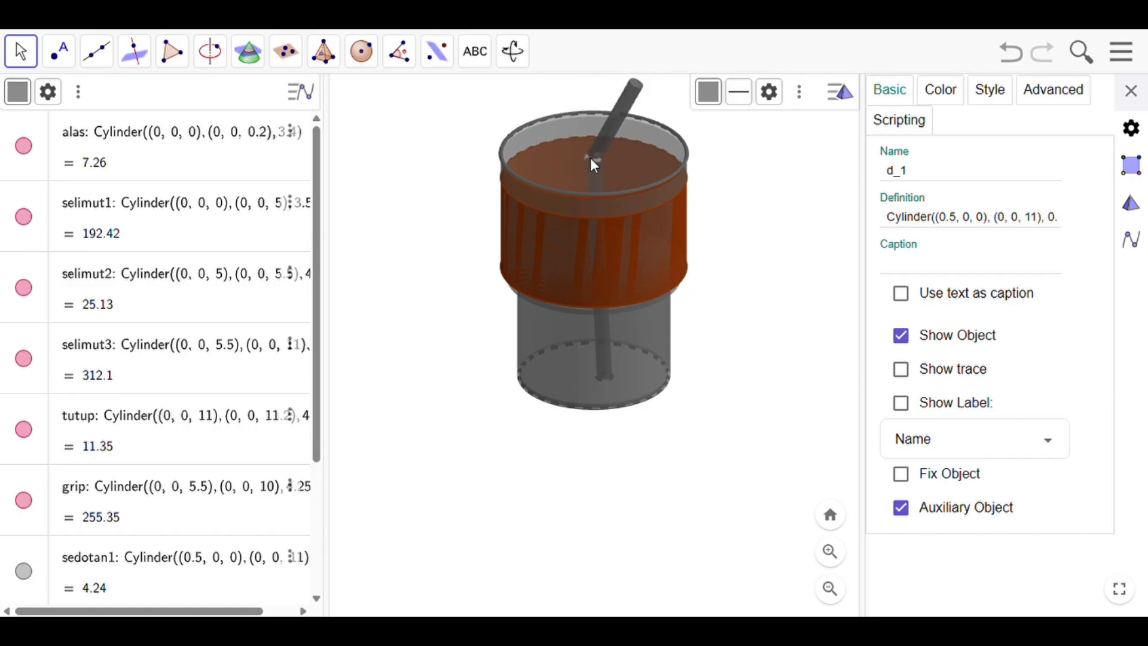
{"action": "left_click_drag", "start_coordinate": [743, 173], "coordinate": [762, 189]}
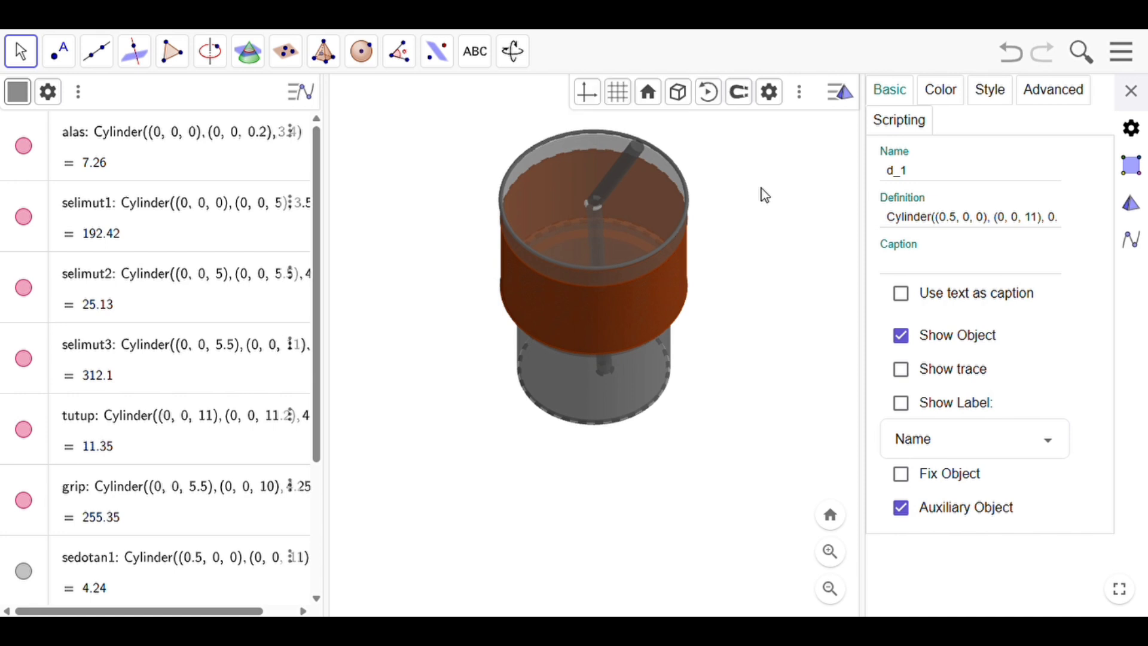
{"action": "right_click", "coordinate": [762, 188]}
{"action": "left_click", "coordinate": [595, 207]}
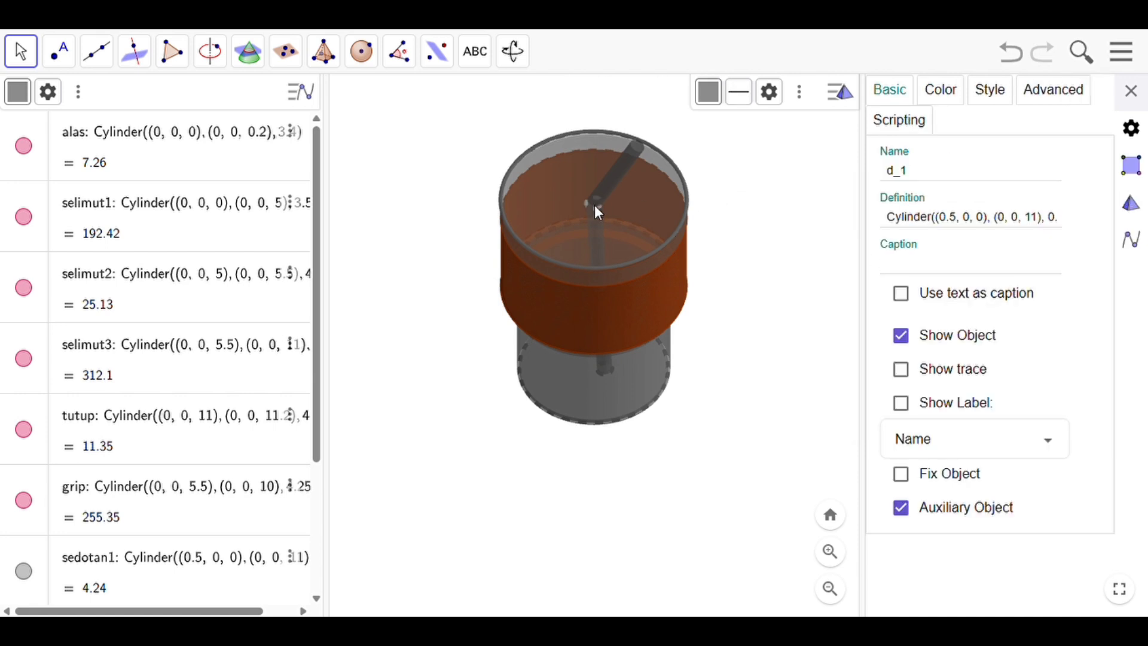
{"action": "right_click", "coordinate": [595, 206]}
{"action": "left_click", "coordinate": [665, 292]}
{"action": "left_click_drag", "start_coordinate": [718, 251], "coordinate": [745, 216]}
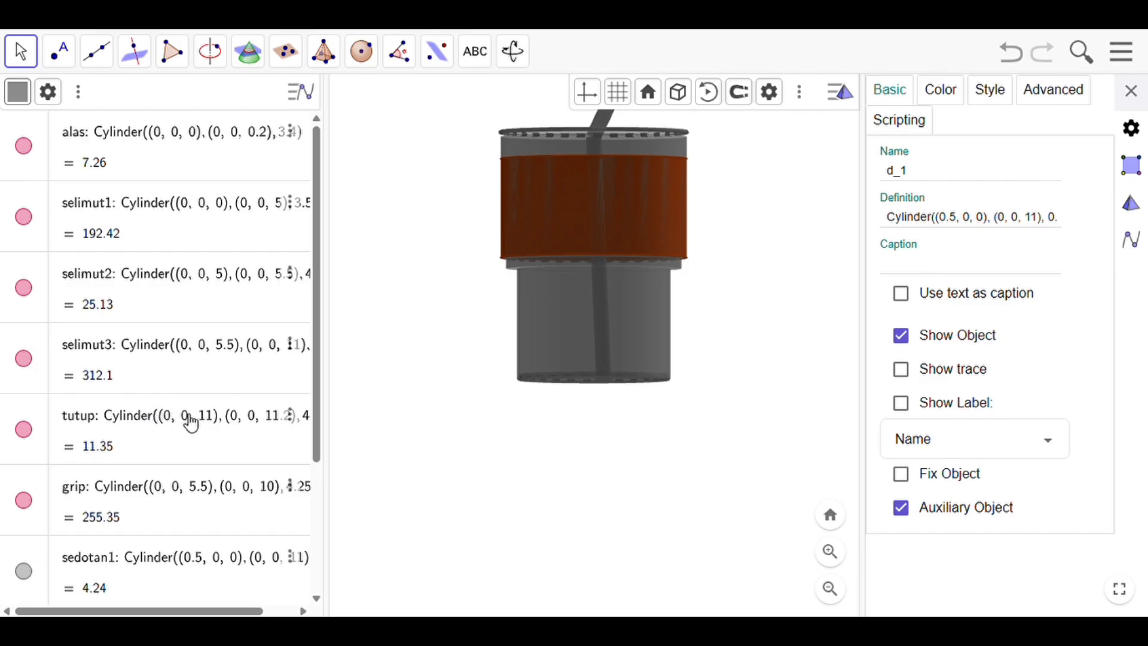
Step: Set the z-coordinate of the second centre point in the tutup lid cylinder's definition to 11.1
{"action": "left_click", "coordinate": [278, 422]}
{"action": "left_click", "coordinate": [279, 421]}
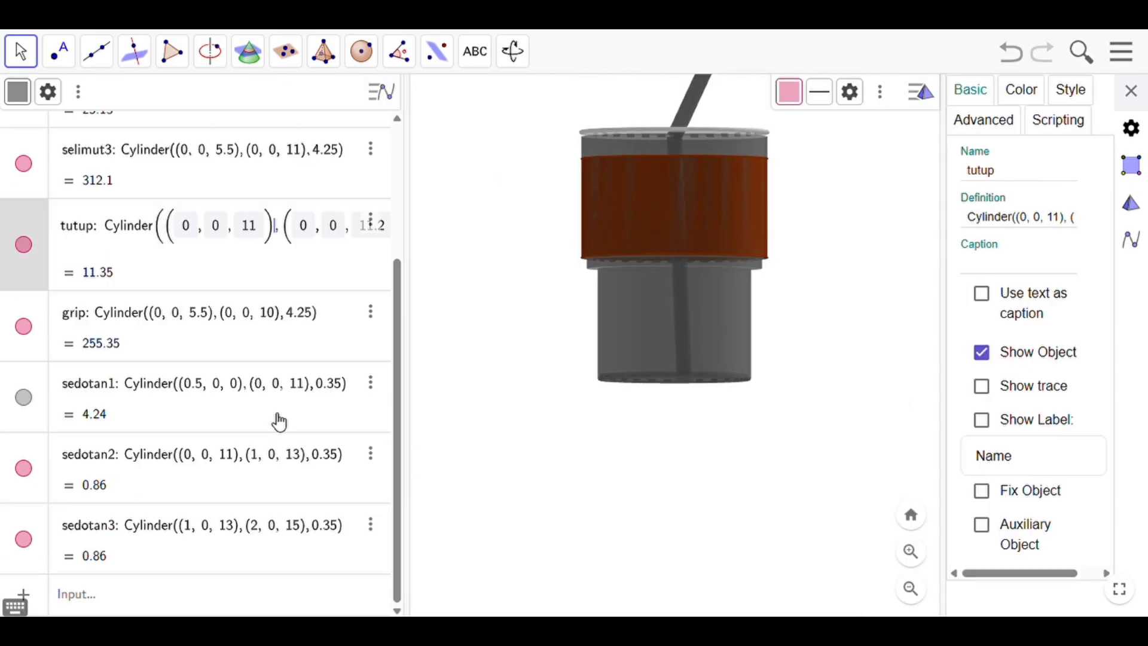
{"action": "key", "text": "Right"}
{"action": "key", "text": "Right"}
{"action": "key", "text": "Right"}
{"action": "key", "text": "Right"}
{"action": "key", "text": "Right"}
{"action": "key", "text": "Right"}
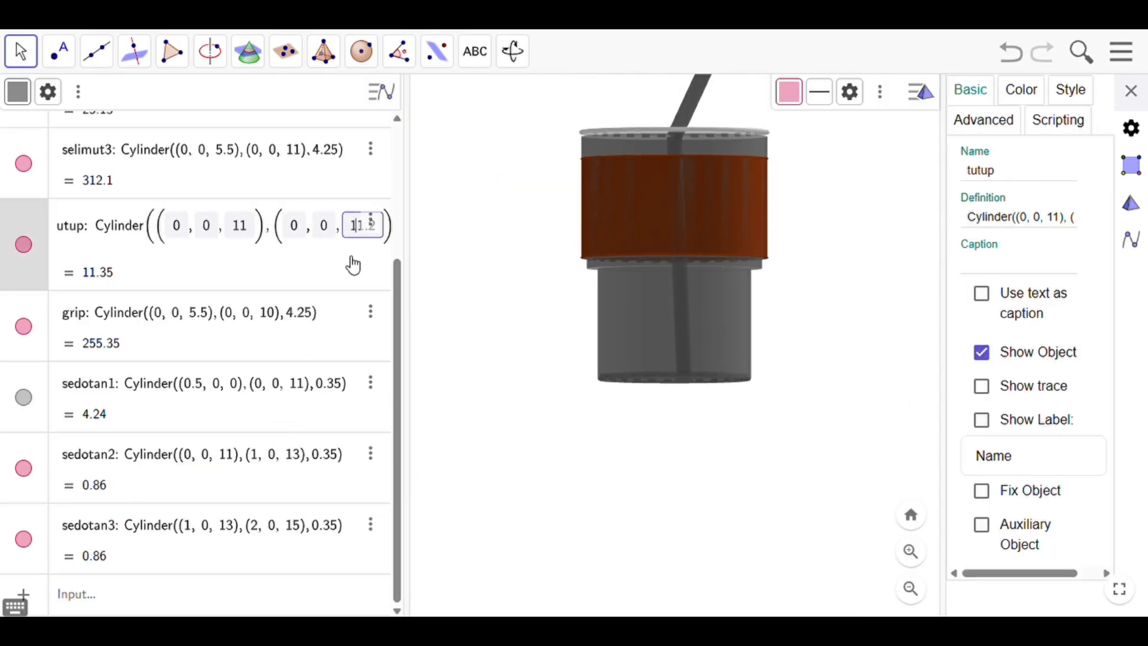
{"action": "key", "text": "BackSpace"}
{"action": "key", "text": "BackSpace"}
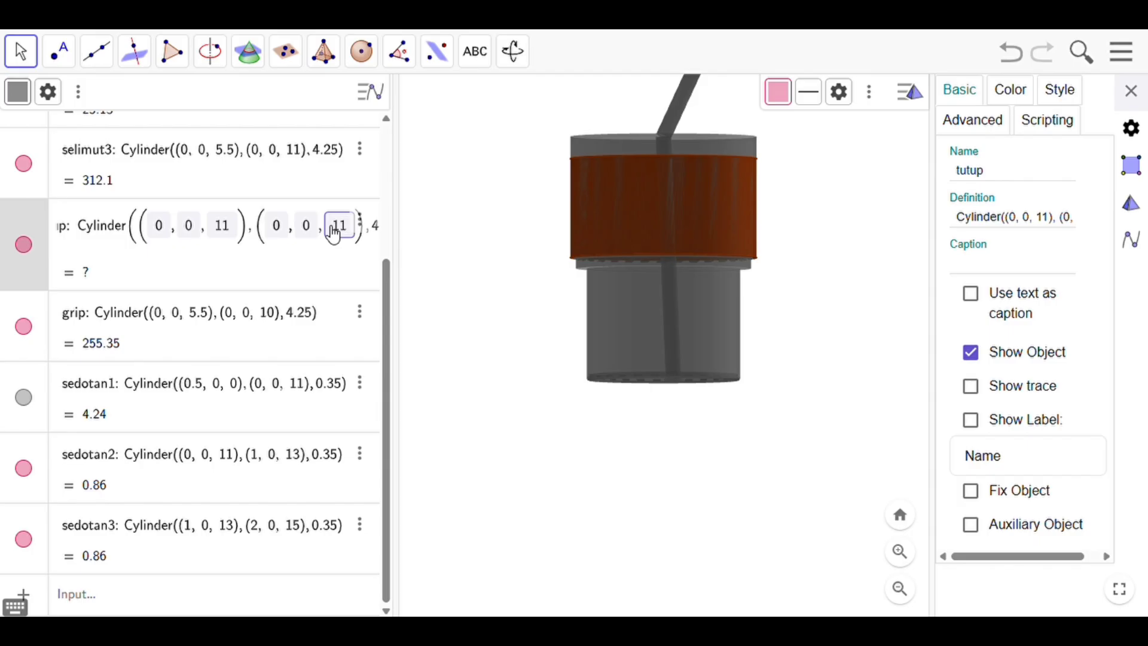
{"action": "type", "text": ".1"}
{"action": "key", "text": "Return"}
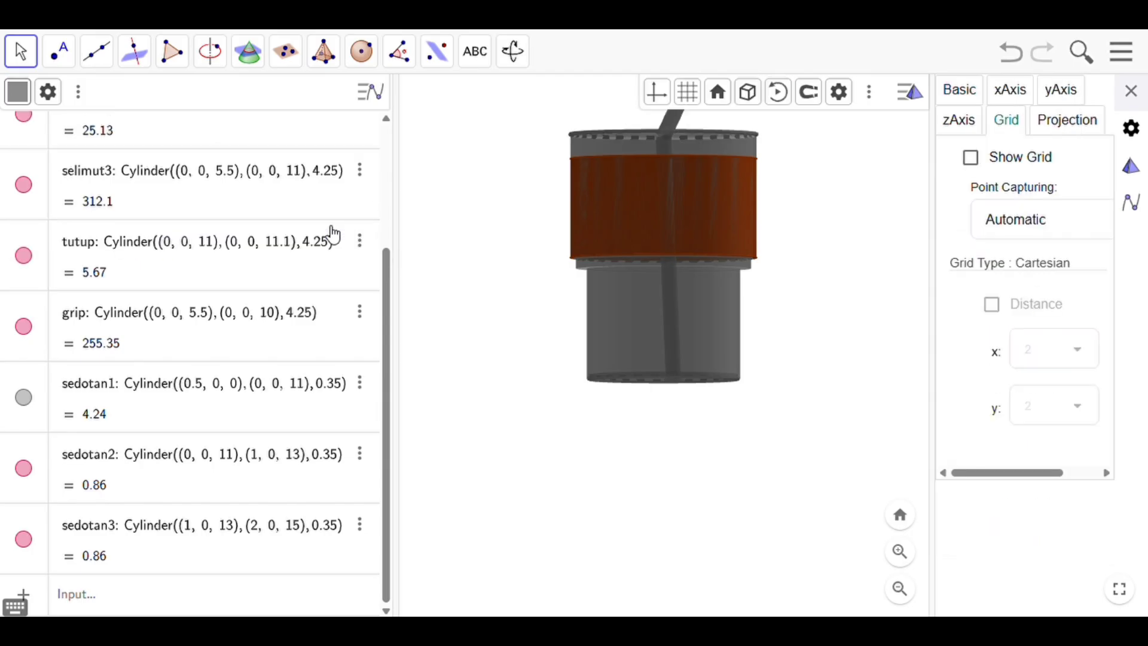
Step: Hide the lower end circle of sedotan1 at the base of the cup and close the object settings
{"action": "left_click_drag", "start_coordinate": [495, 137], "coordinate": [707, 84]}
{"action": "left_click_drag", "start_coordinate": [674, 298], "coordinate": [600, 364]}
{"action": "left_click", "coordinate": [605, 350]}
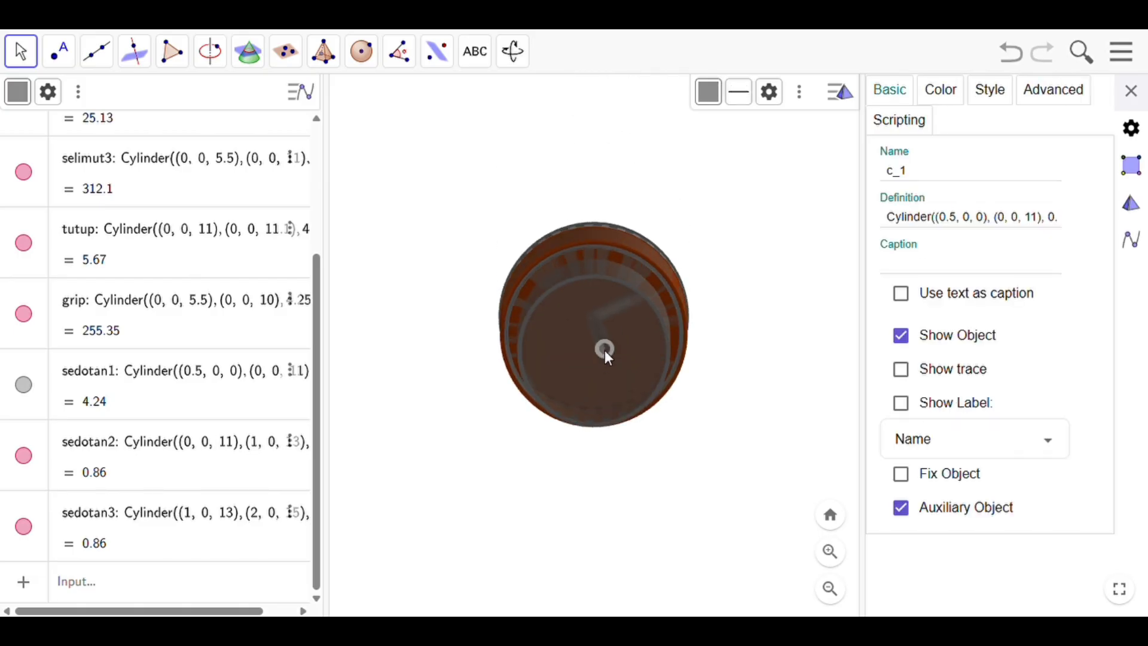
{"action": "right_click", "coordinate": [605, 350]}
{"action": "left_click", "coordinate": [660, 434]}
{"action": "left_click_drag", "start_coordinate": [704, 322], "coordinate": [716, 384]}
{"action": "left_click_drag", "start_coordinate": [741, 391], "coordinate": [687, 377]}
{"action": "left_click_drag", "start_coordinate": [739, 272], "coordinate": [766, 272]}
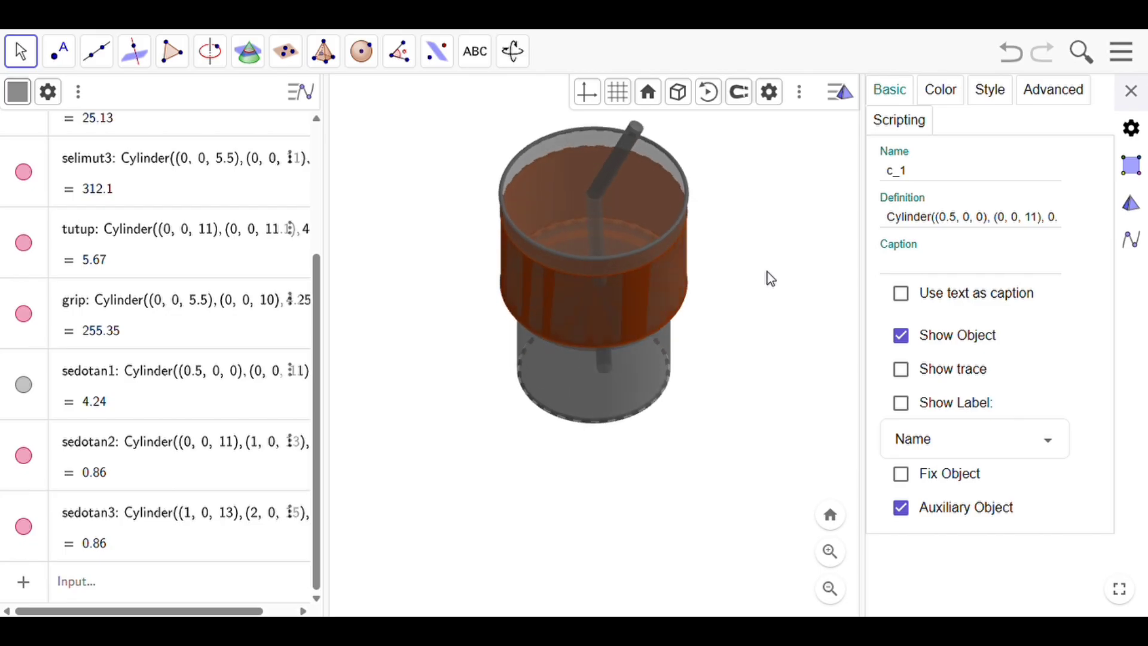
{"action": "left_click", "coordinate": [1131, 91]}
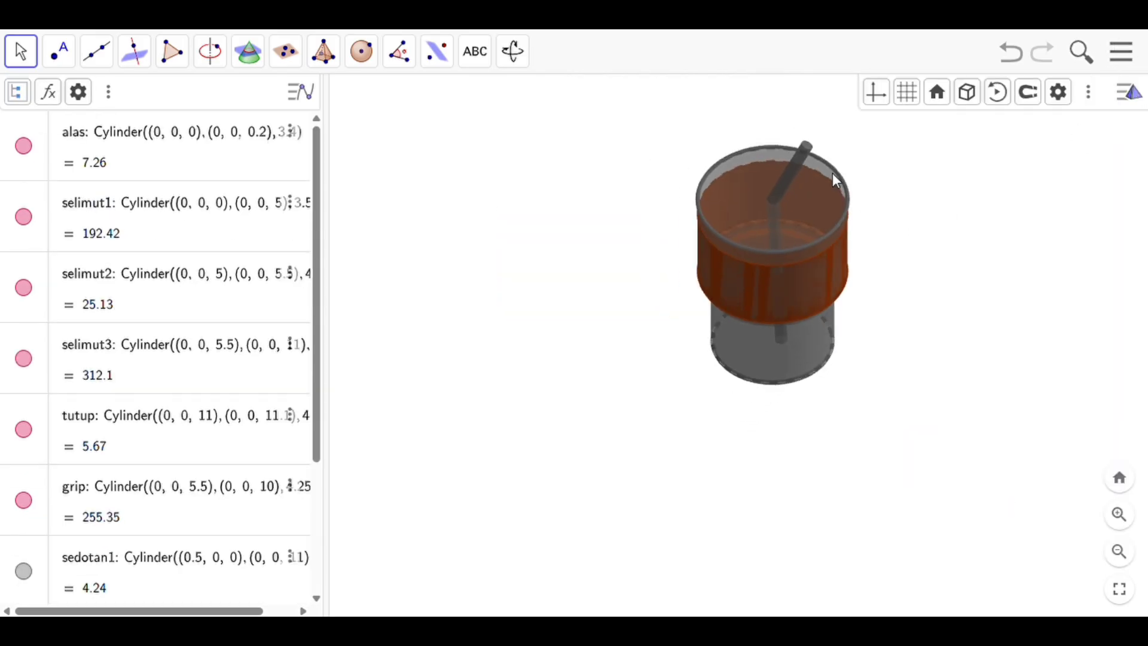
Step: Add volume labels to the selimut1, selimut2 and selimut3 cylinders with the Volume tool
{"action": "scroll", "coordinate": [688, 153], "scroll_direction": "up", "scroll_amount": 2}
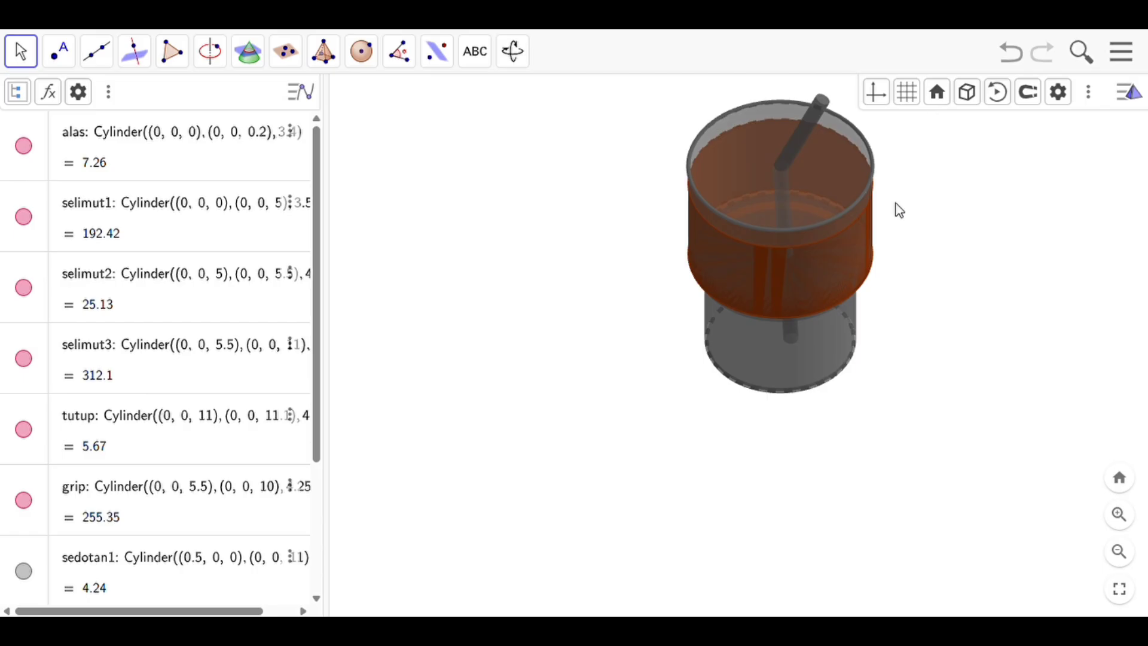
{"action": "left_click_drag", "start_coordinate": [891, 215], "coordinate": [925, 192]}
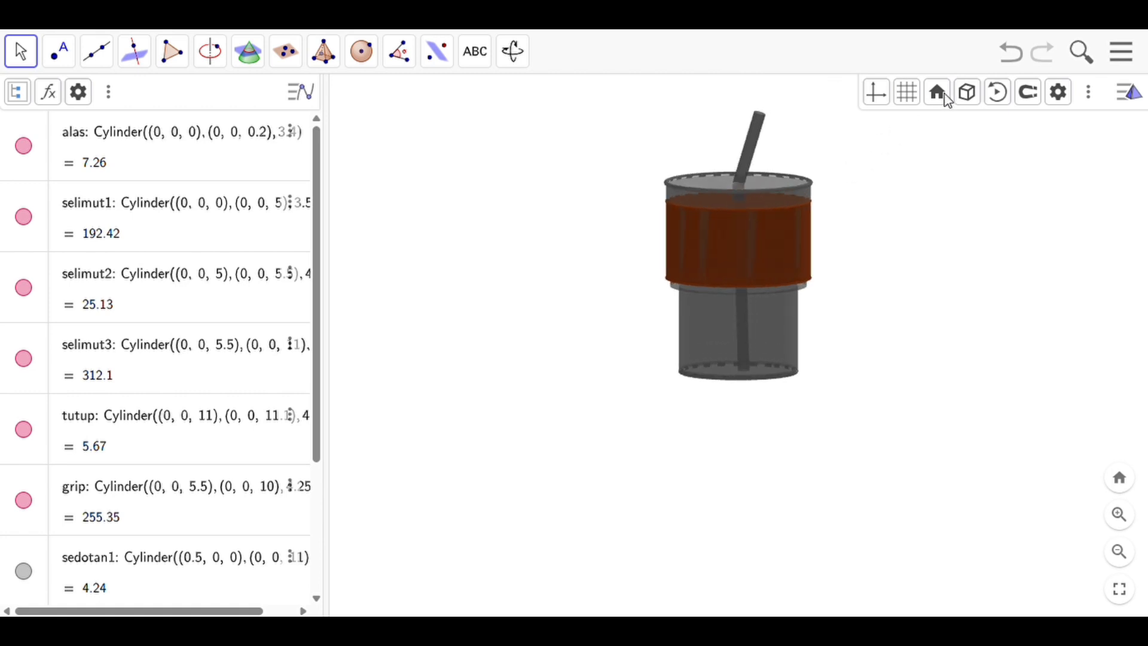
{"action": "left_click_drag", "start_coordinate": [944, 94], "coordinate": [777, 205]}
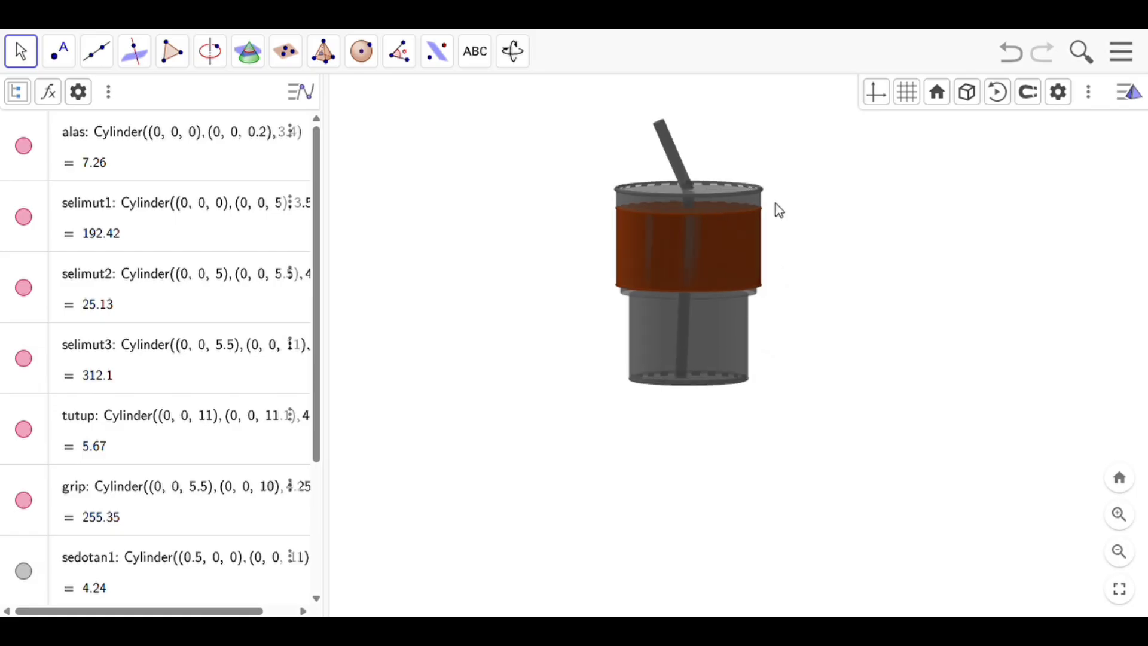
{"action": "left_click", "coordinate": [399, 51]}
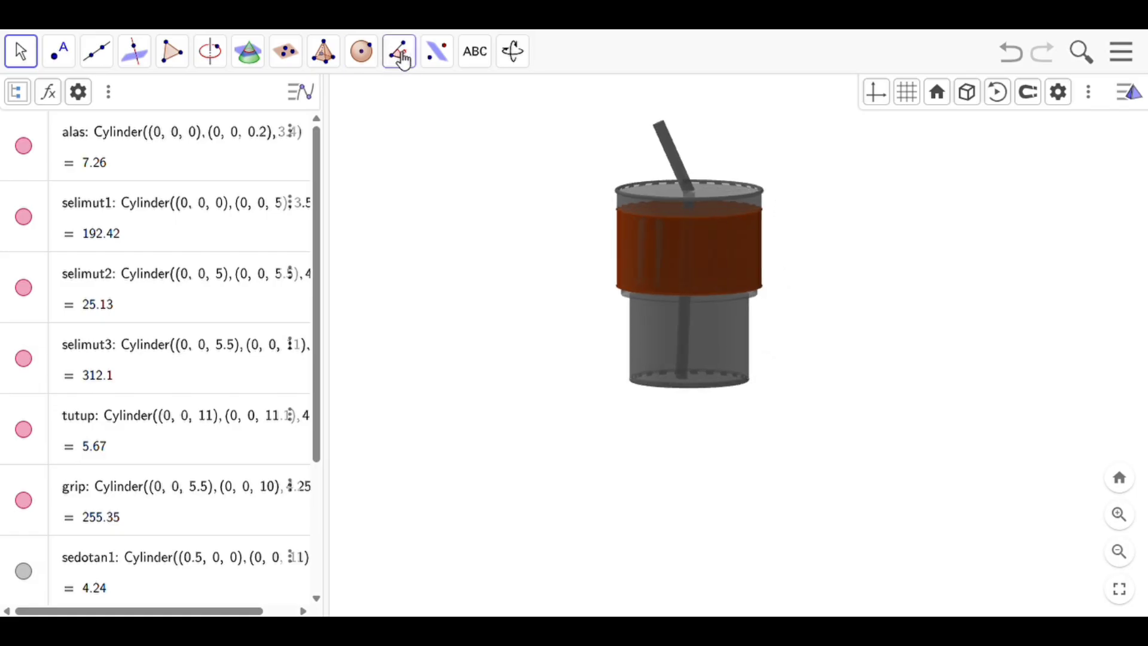
{"action": "left_click", "coordinate": [447, 209]}
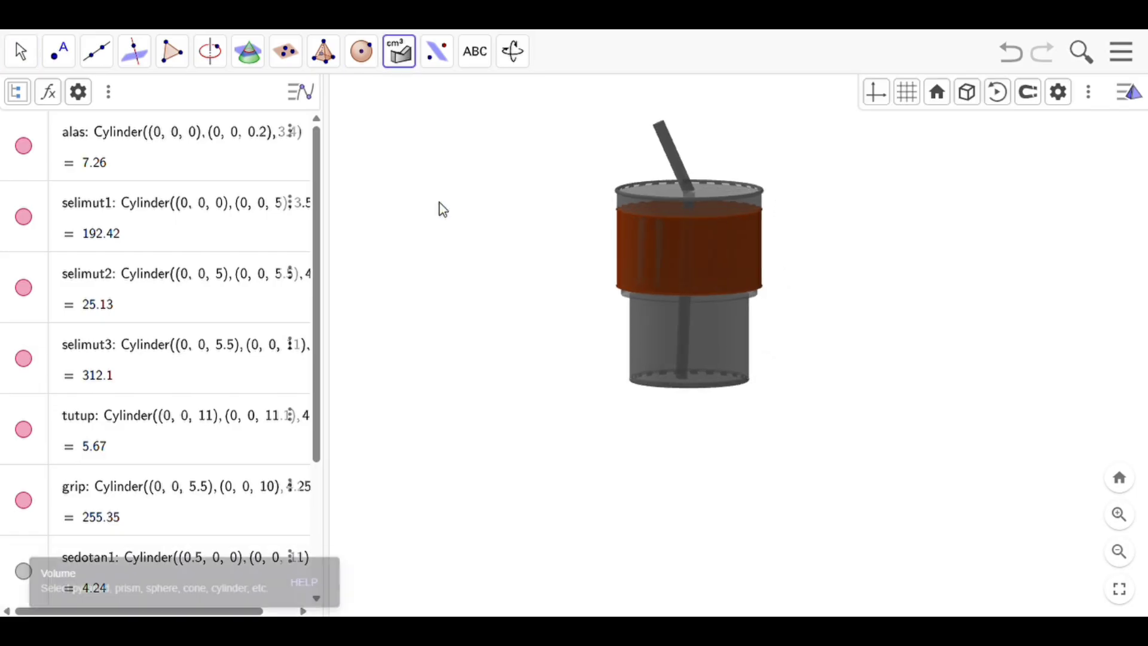
{"action": "left_click", "coordinate": [739, 345]}
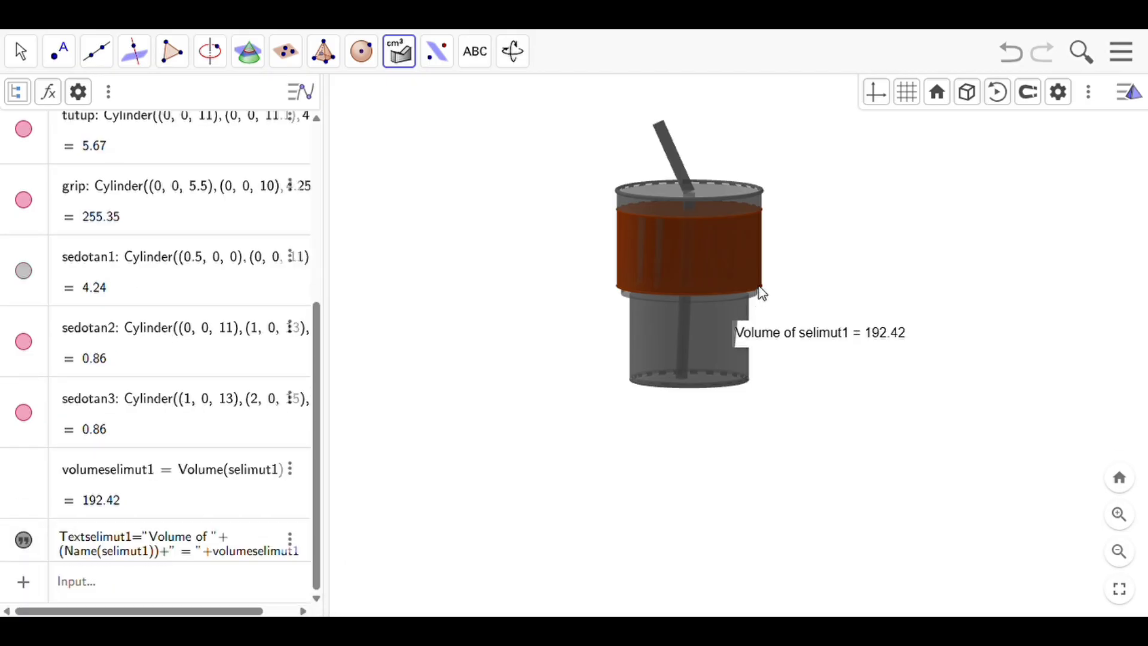
{"action": "left_click", "coordinate": [756, 302]}
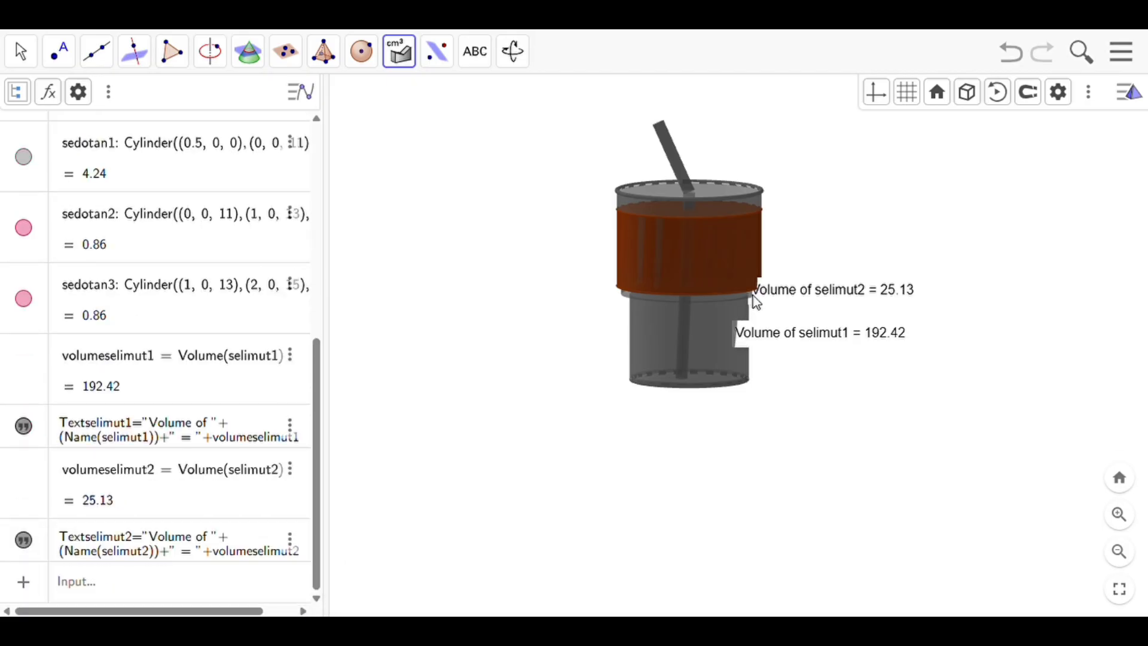
{"action": "left_click", "coordinate": [757, 211]}
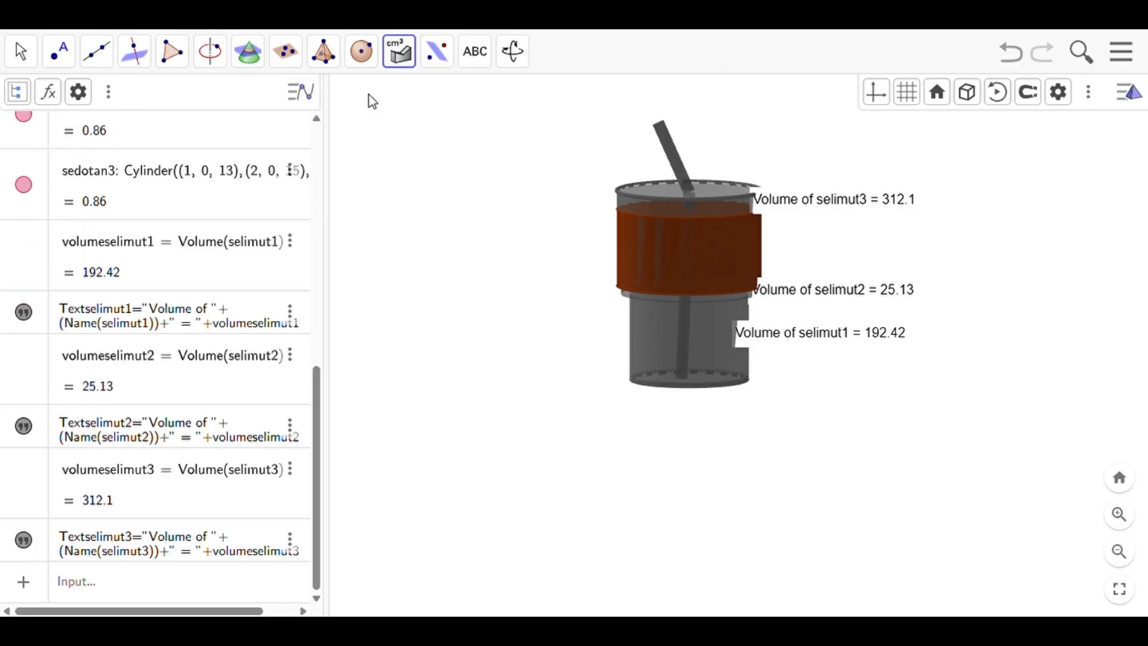
Step: Move the three volume labels clear of the cup and line them up in a column beside it
{"action": "left_click", "coordinate": [21, 51]}
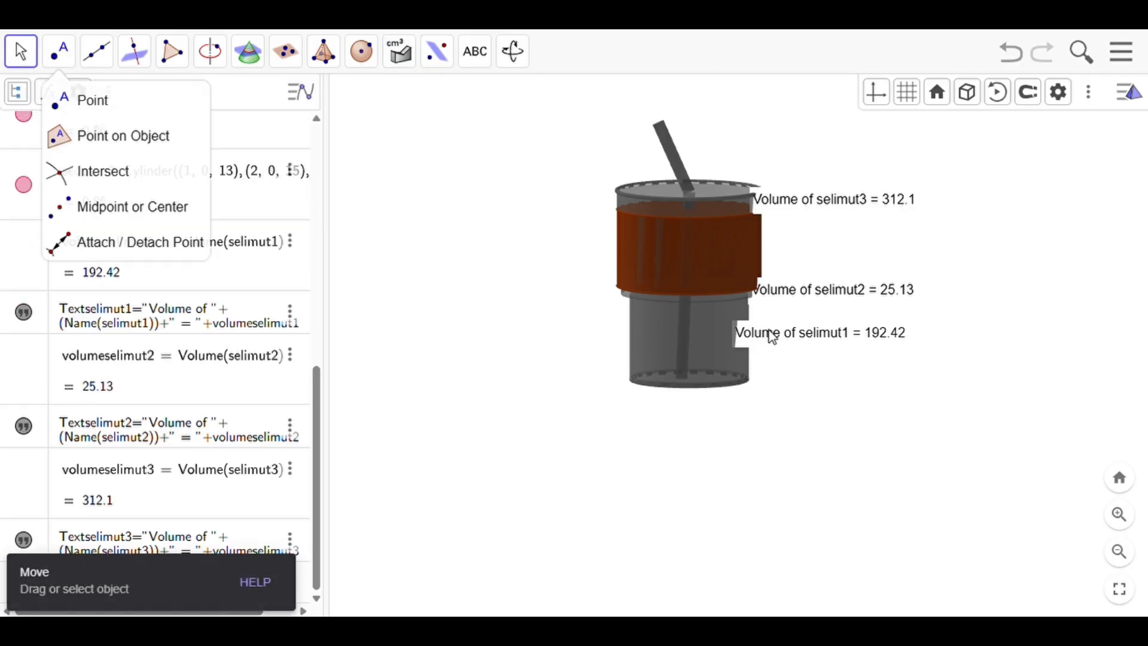
{"action": "left_click_drag", "start_coordinate": [777, 342], "coordinate": [817, 340]}
{"action": "left_click_drag", "start_coordinate": [823, 287], "coordinate": [848, 295]}
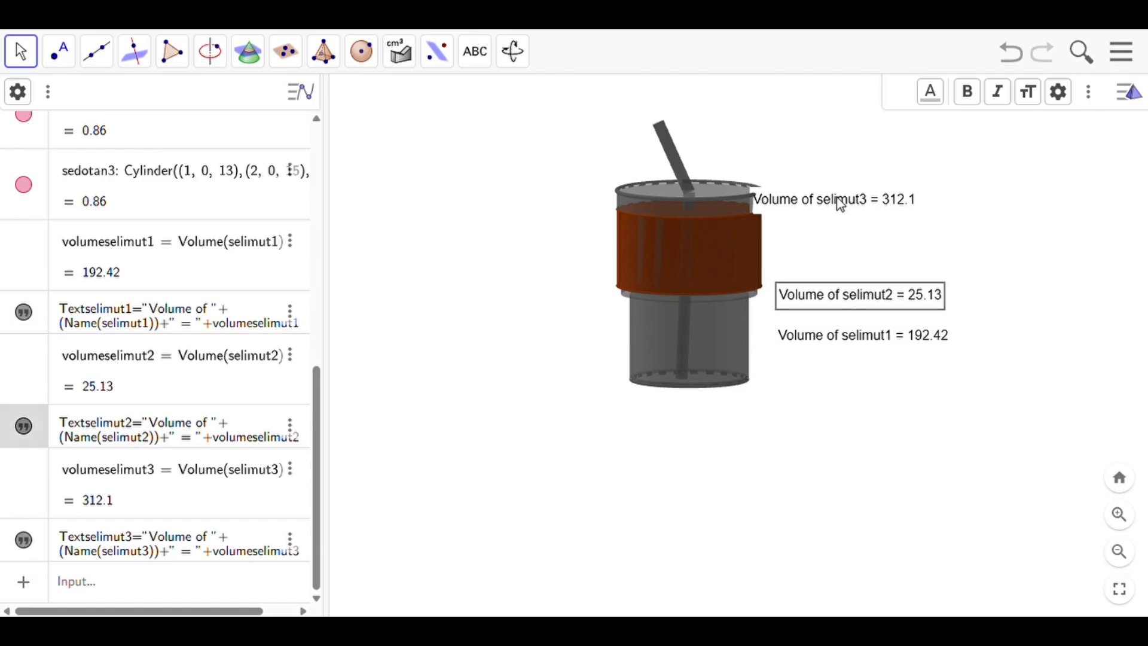
{"action": "left_click_drag", "start_coordinate": [840, 202], "coordinate": [867, 255]}
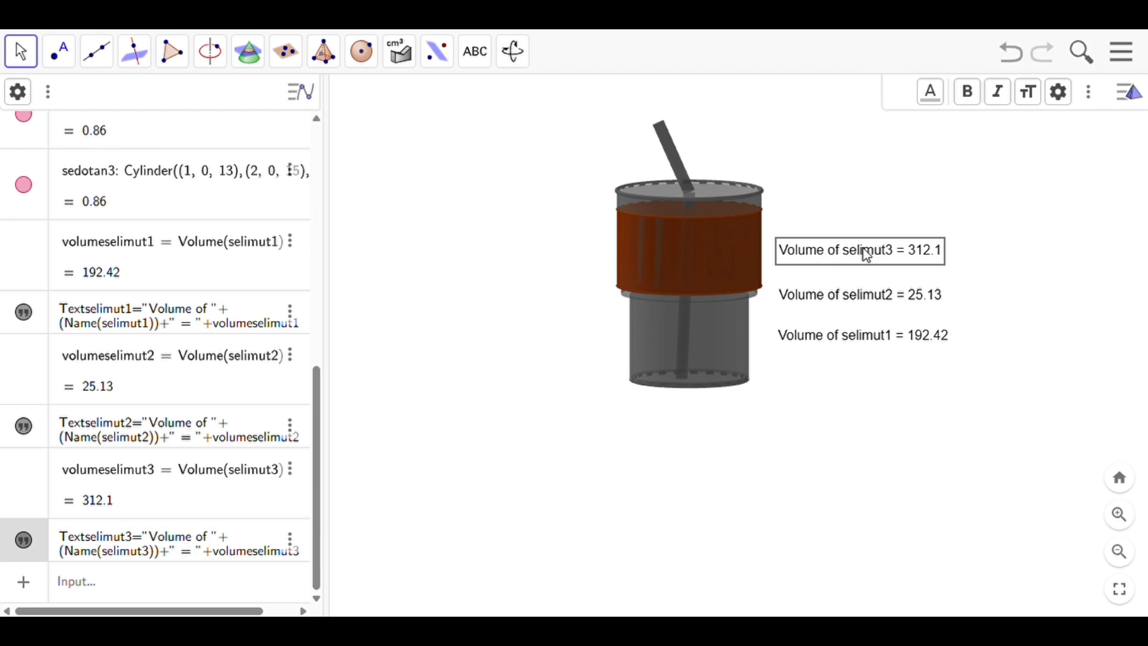
{"action": "left_click", "coordinate": [988, 336]}
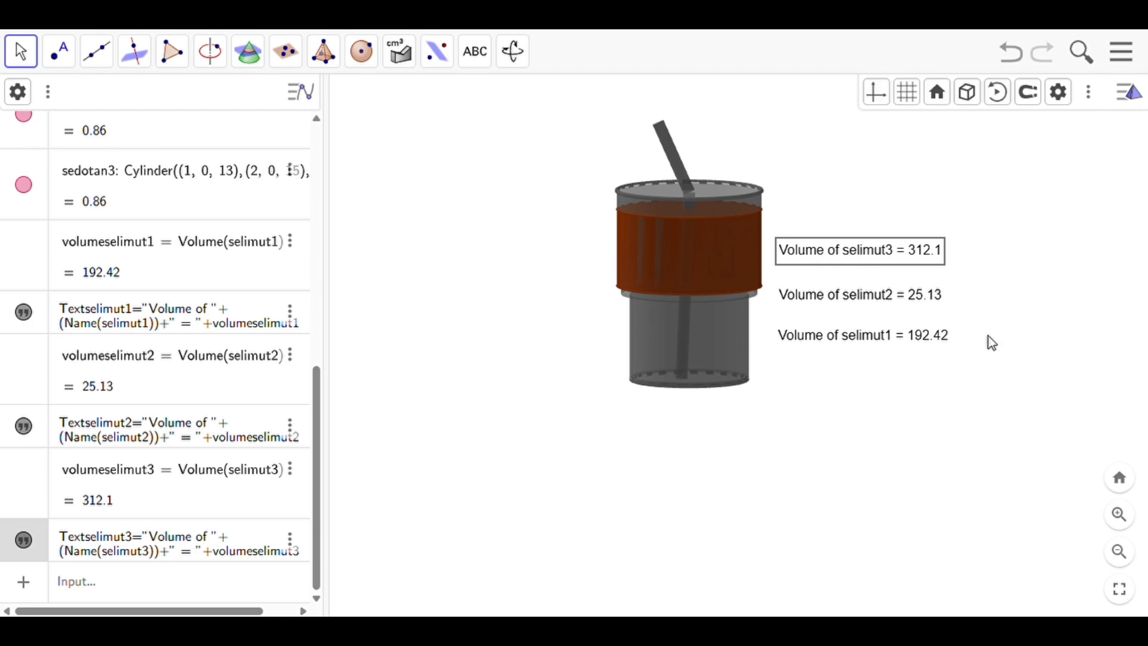